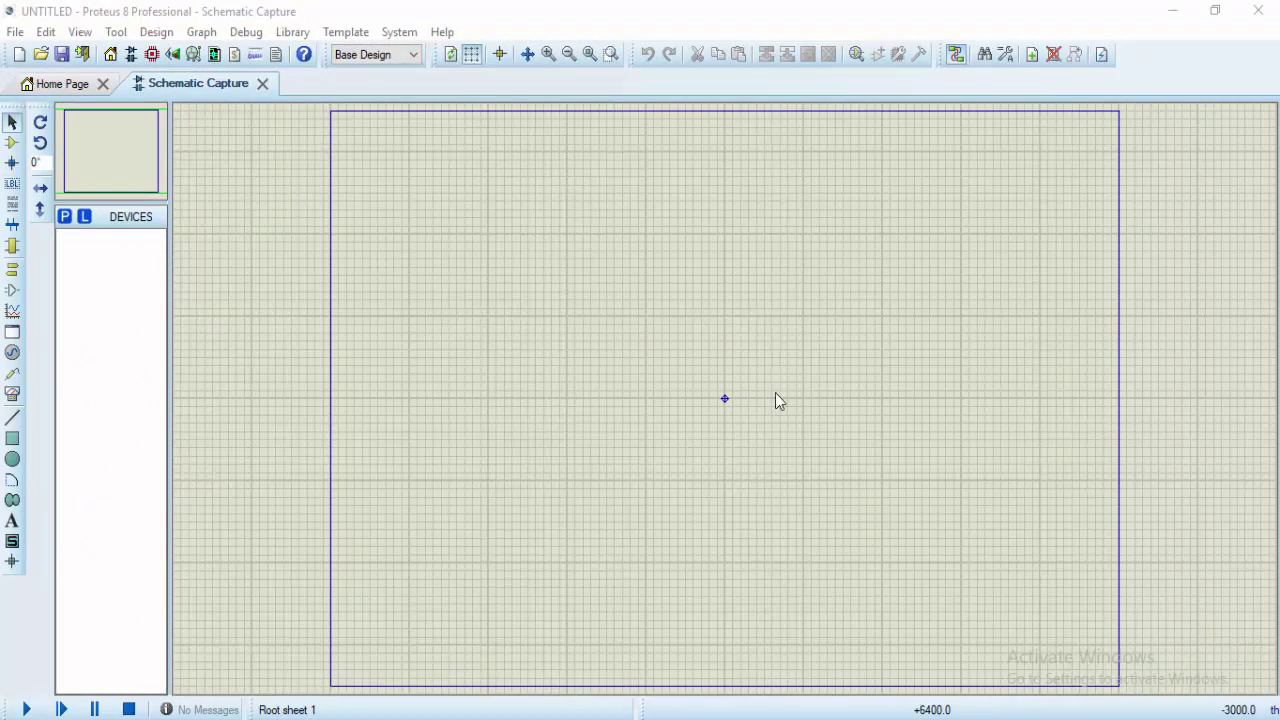
Pick the CSOURCE DC current source and the analog RESISTOR primitive from the library into the device list
click(64, 216)
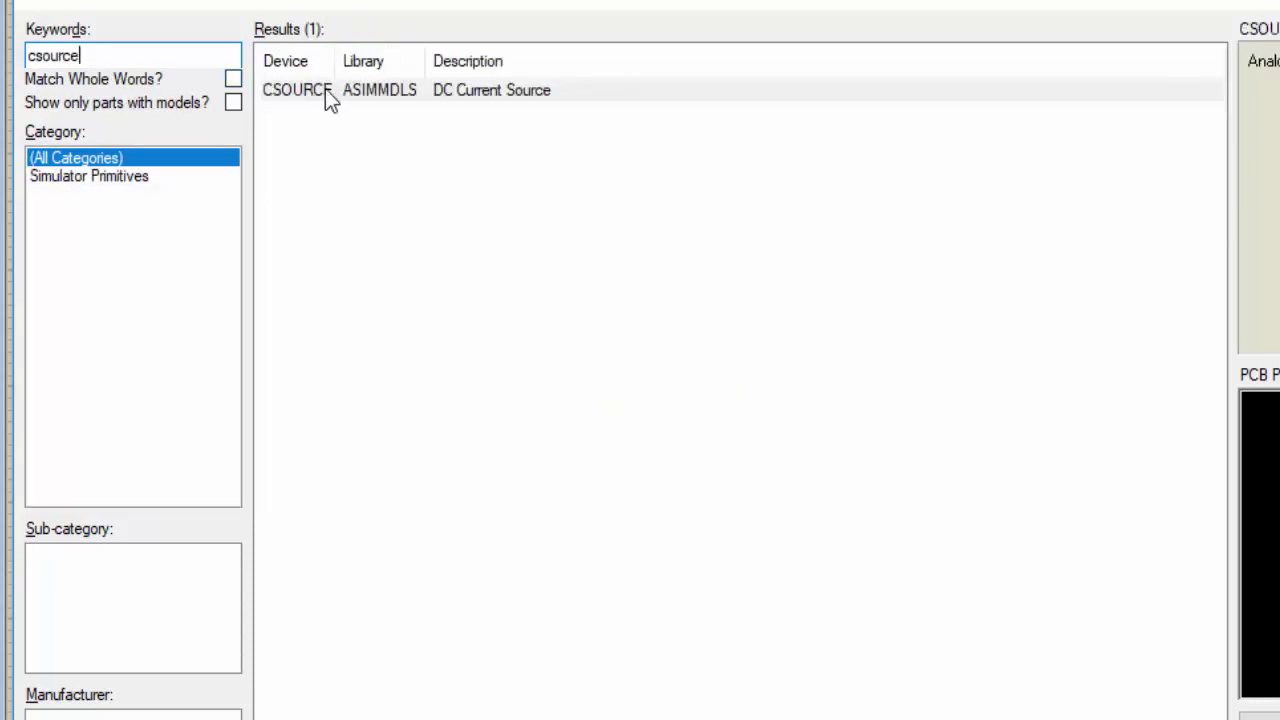
click(325, 89)
double_click(60, 55)
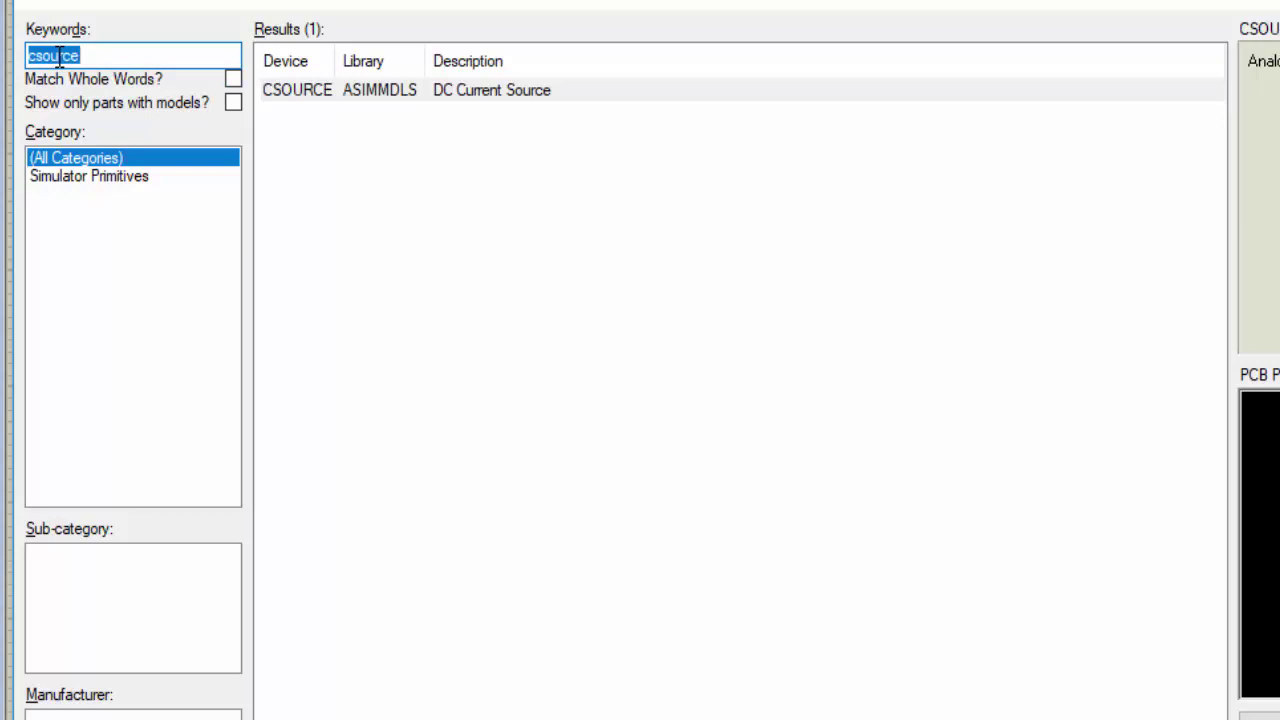
text(resis)
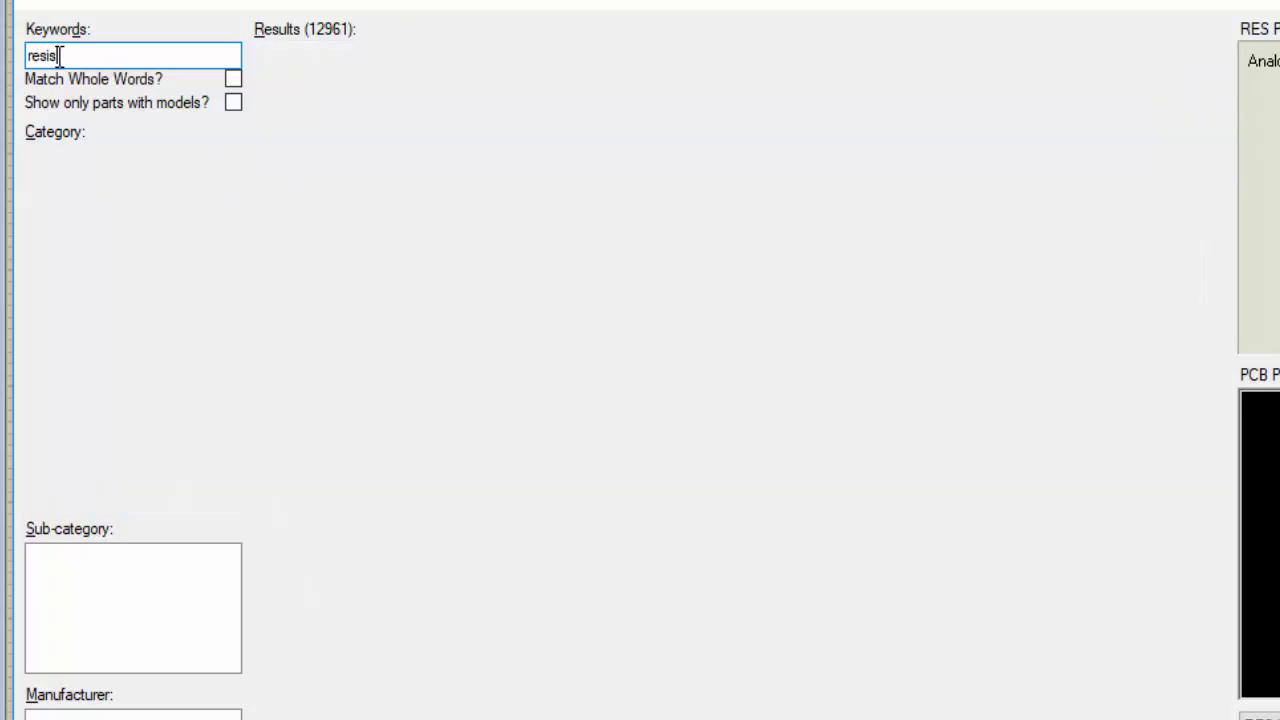
text(tor)
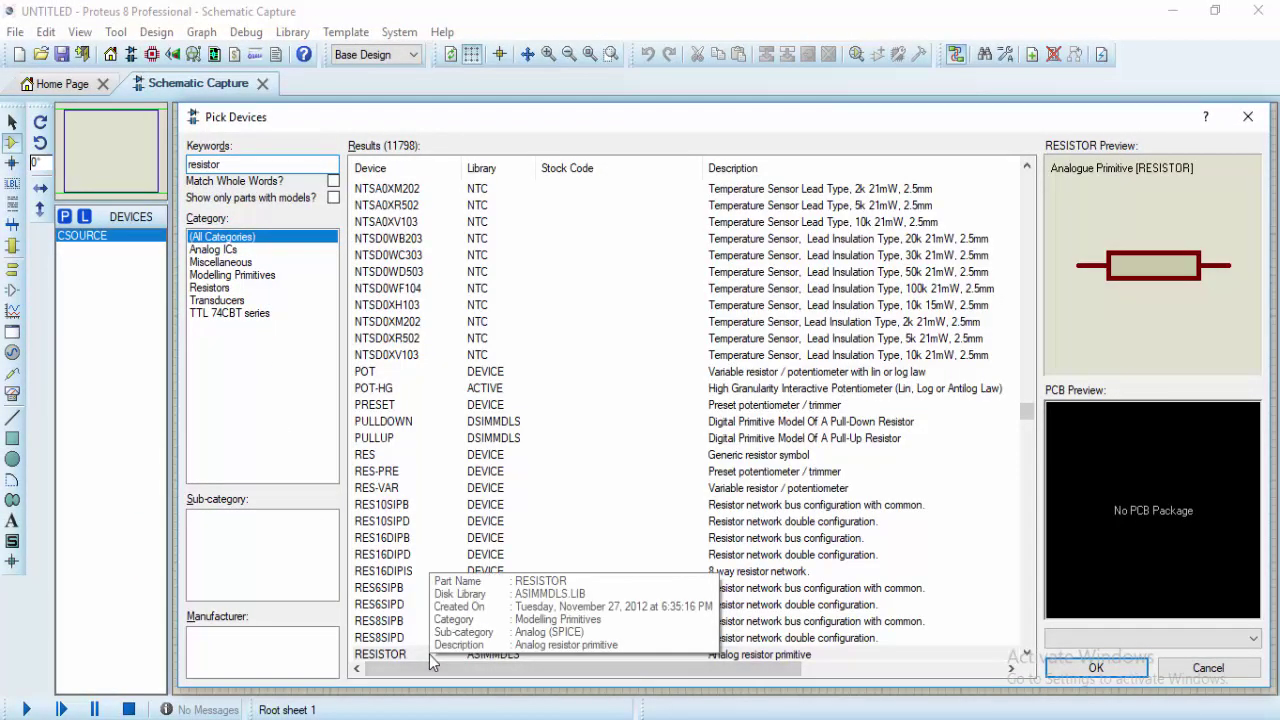
double_click(430, 654)
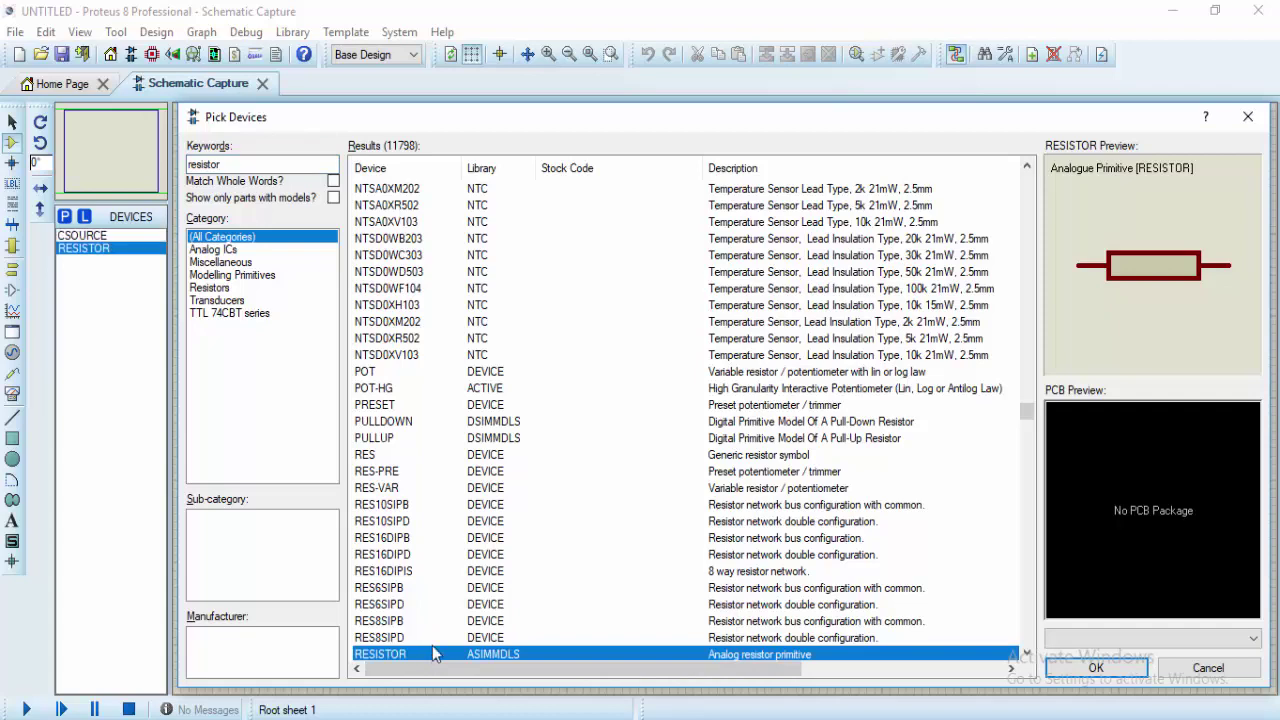
click(1094, 672)
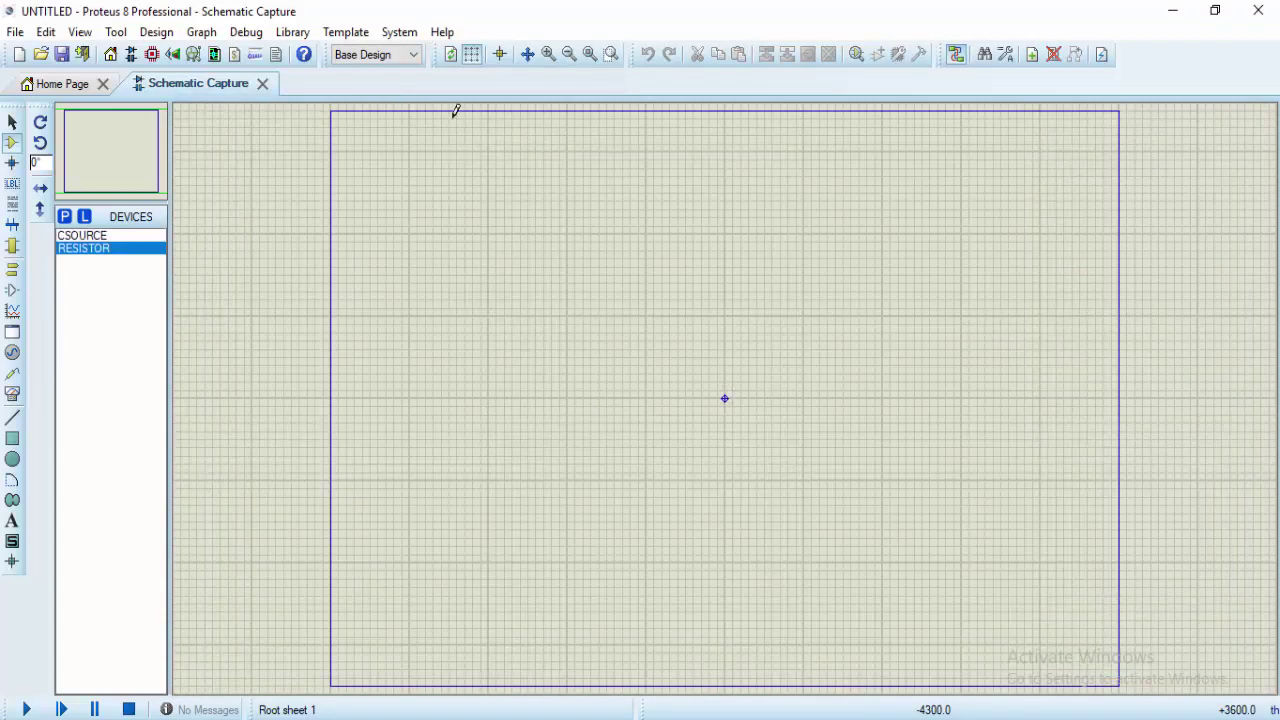
Place two CSOURCE current sources on the sheet, one right of the origin and one above and left of it
click(548, 54)
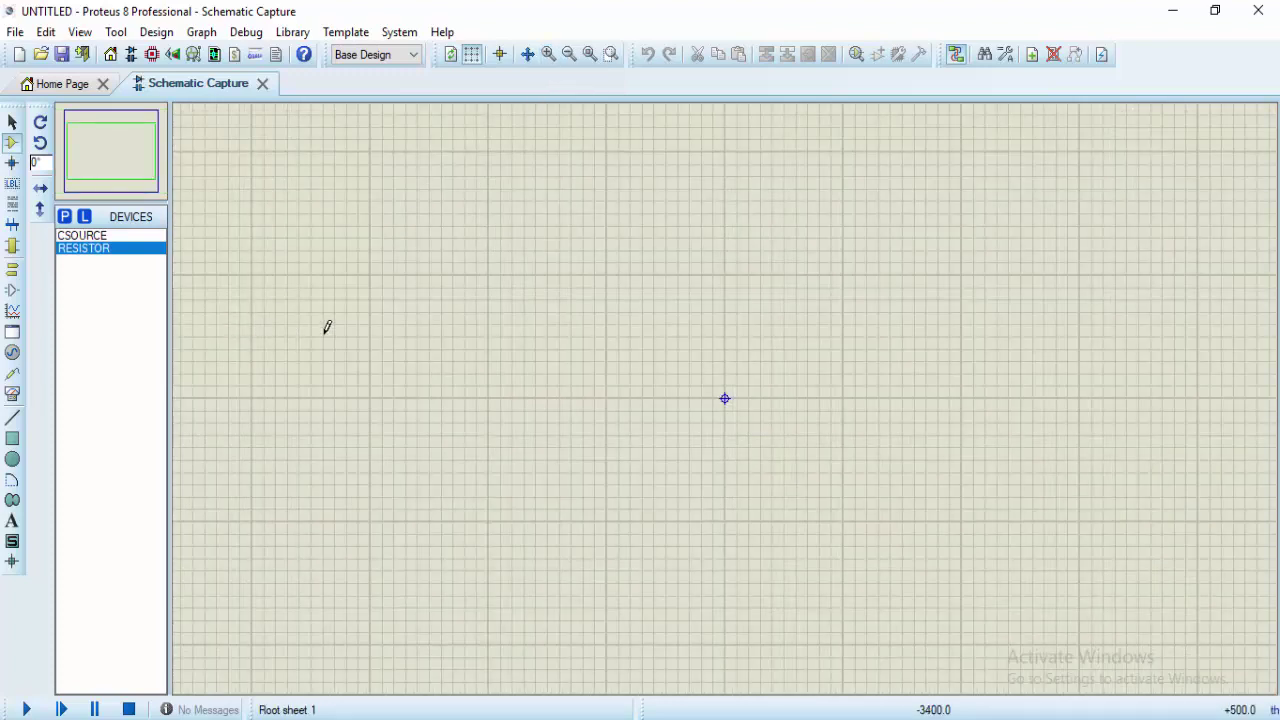
click(95, 235)
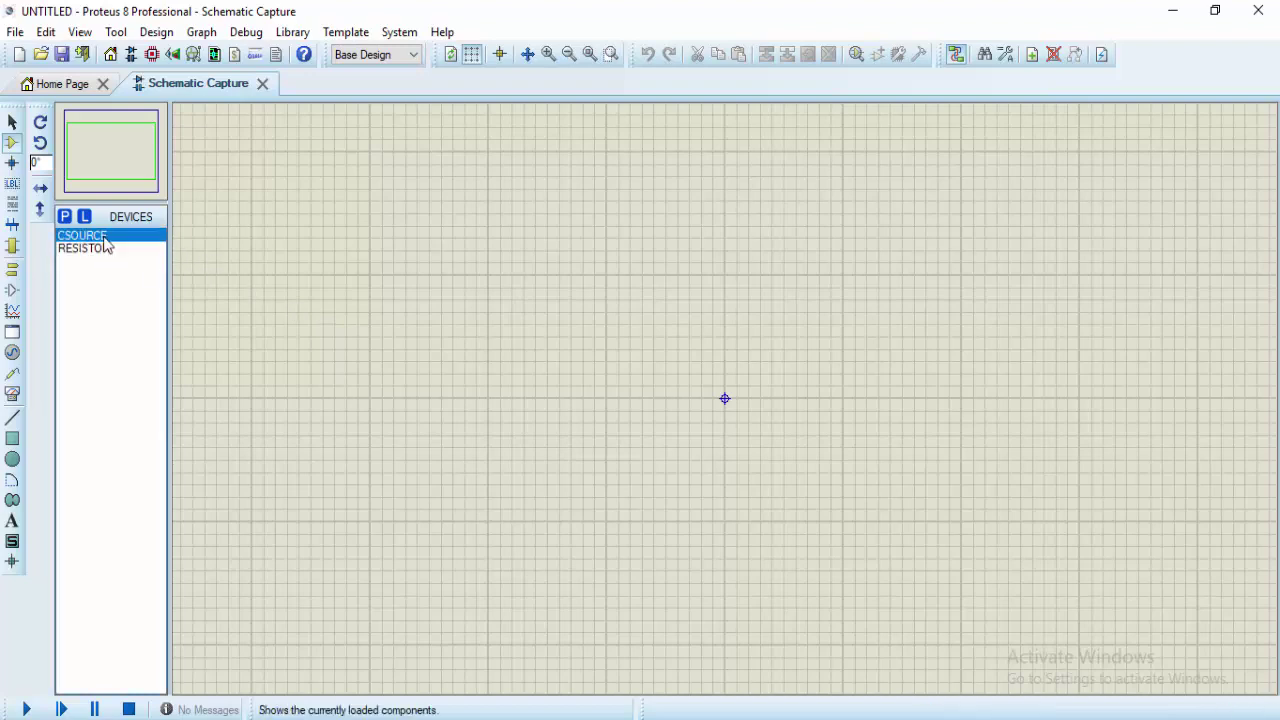
click(877, 397)
click(878, 398)
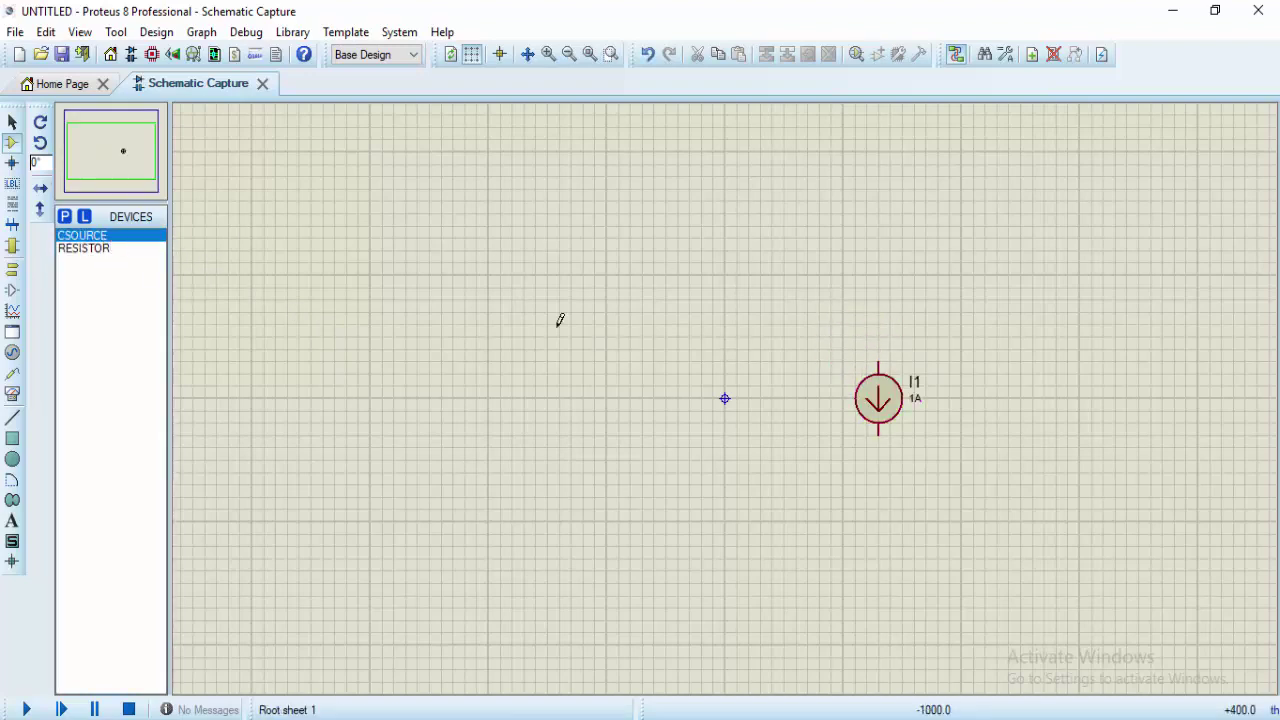
click(606, 214)
click(606, 214)
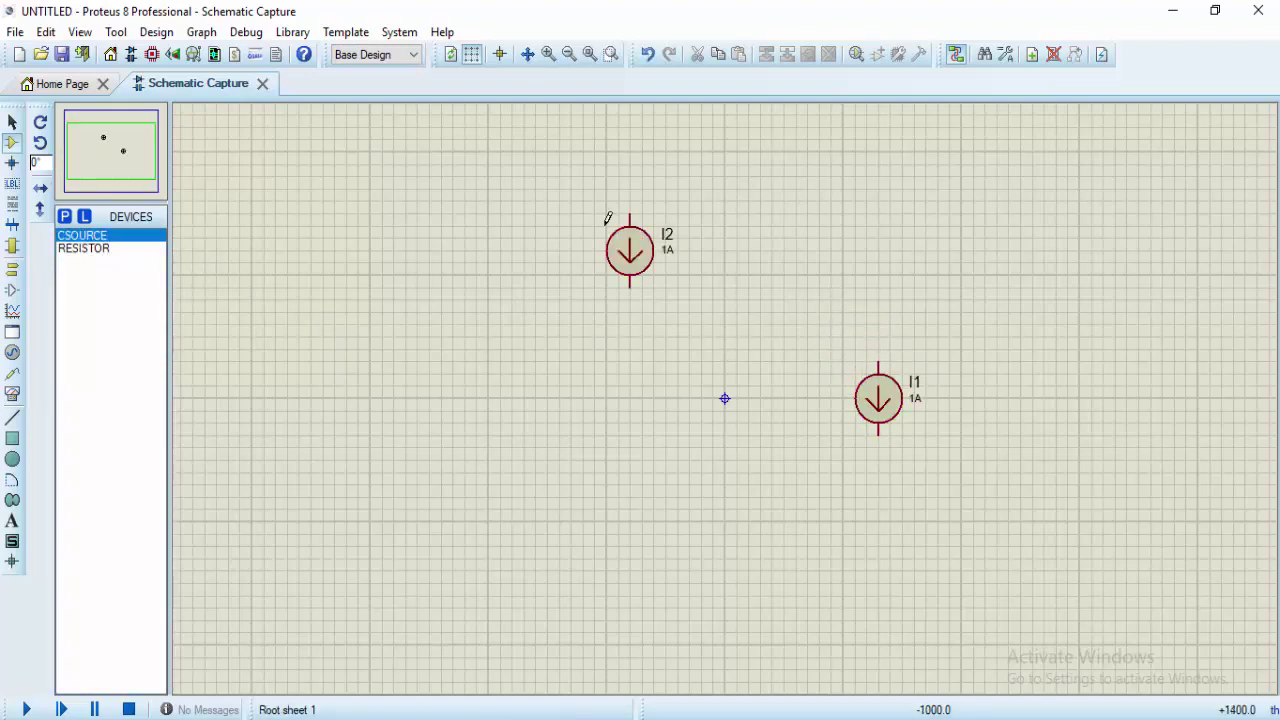
Place three RESISTOR components on the sheet between and to the left of the two current sources
click(84, 248)
click(526, 394)
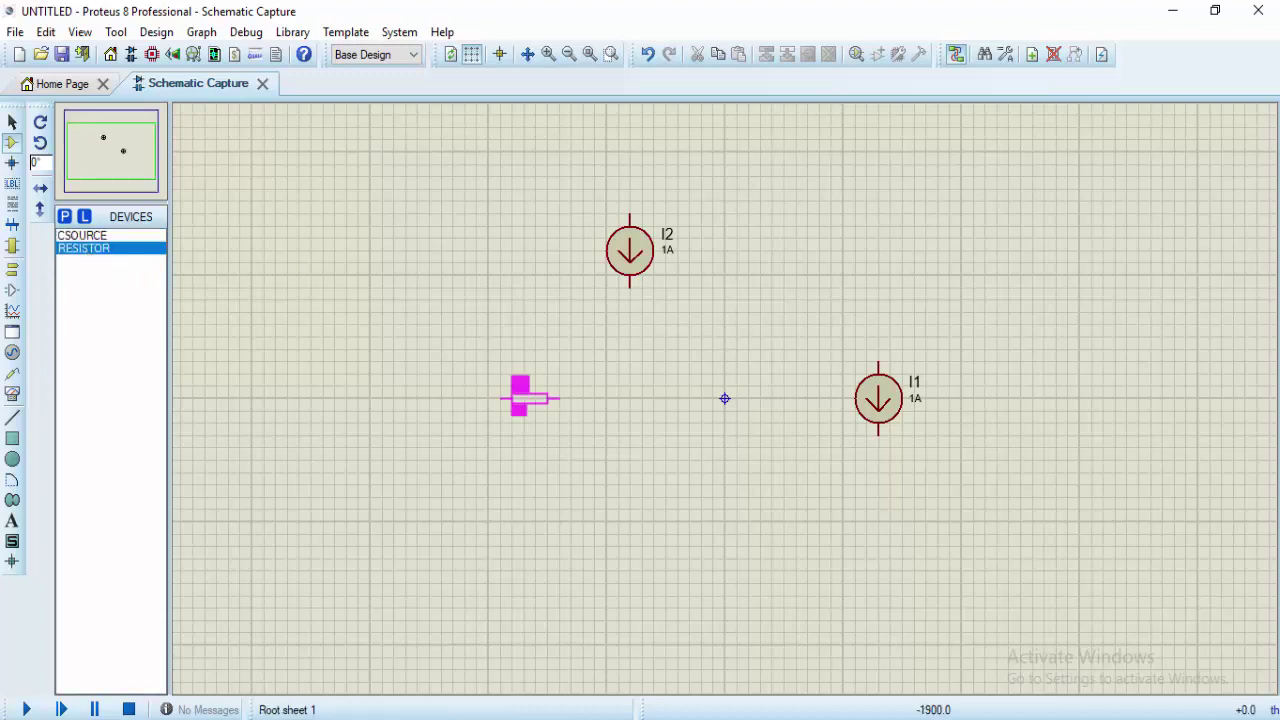
click(529, 398)
click(588, 358)
click(588, 360)
click(704, 347)
click(697, 346)
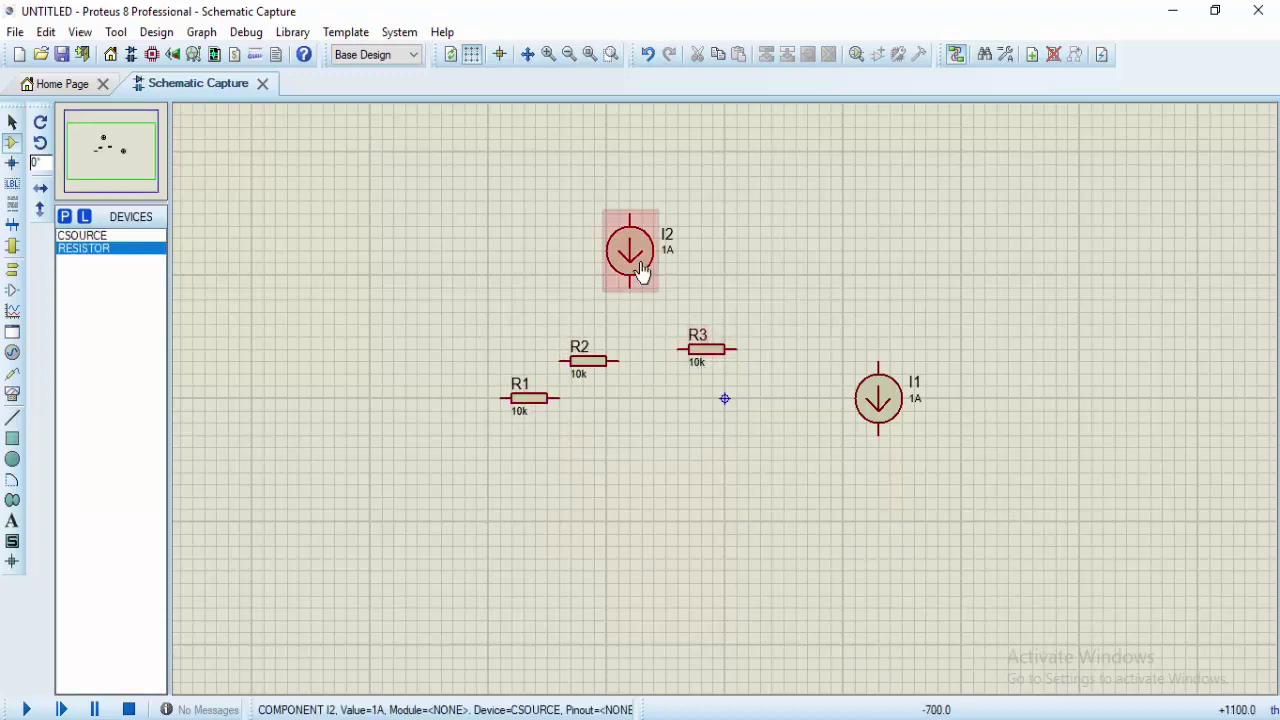
Rotate current source I2 so its arrow points left, and Y-mirror I1 so its arrow points up
right_click(652, 277)
click(680, 274)
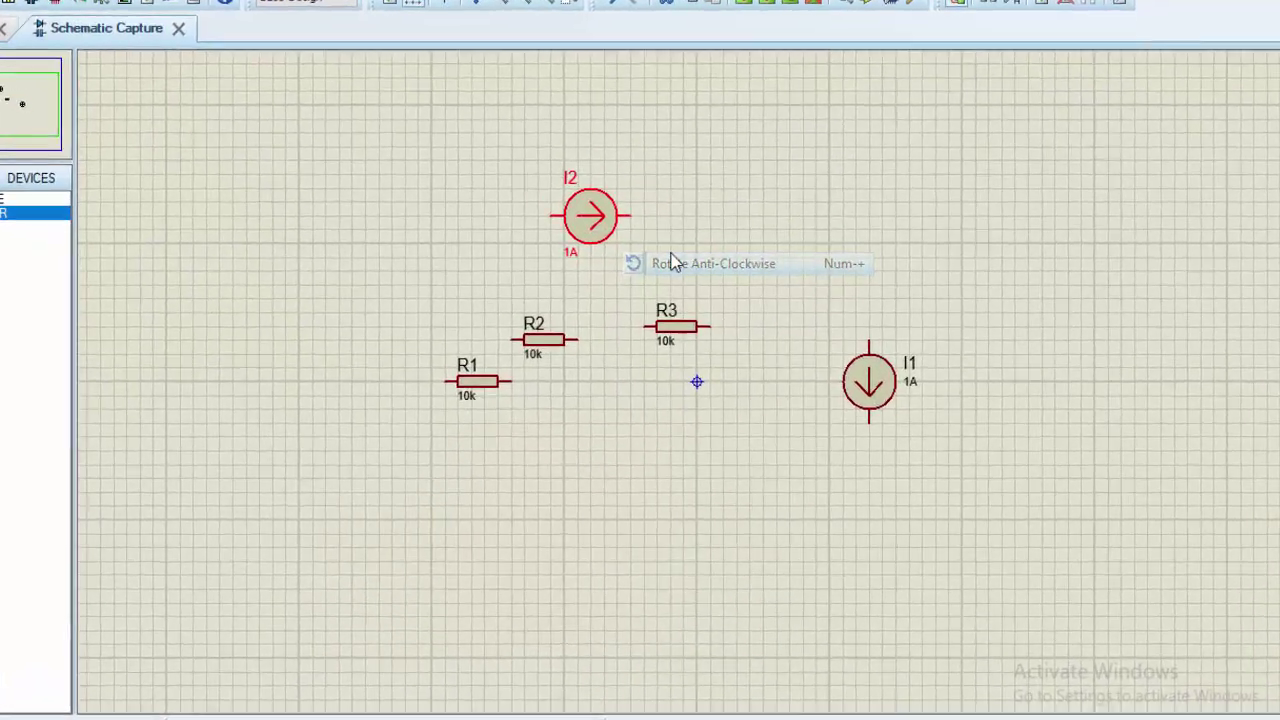
double_click(642, 259)
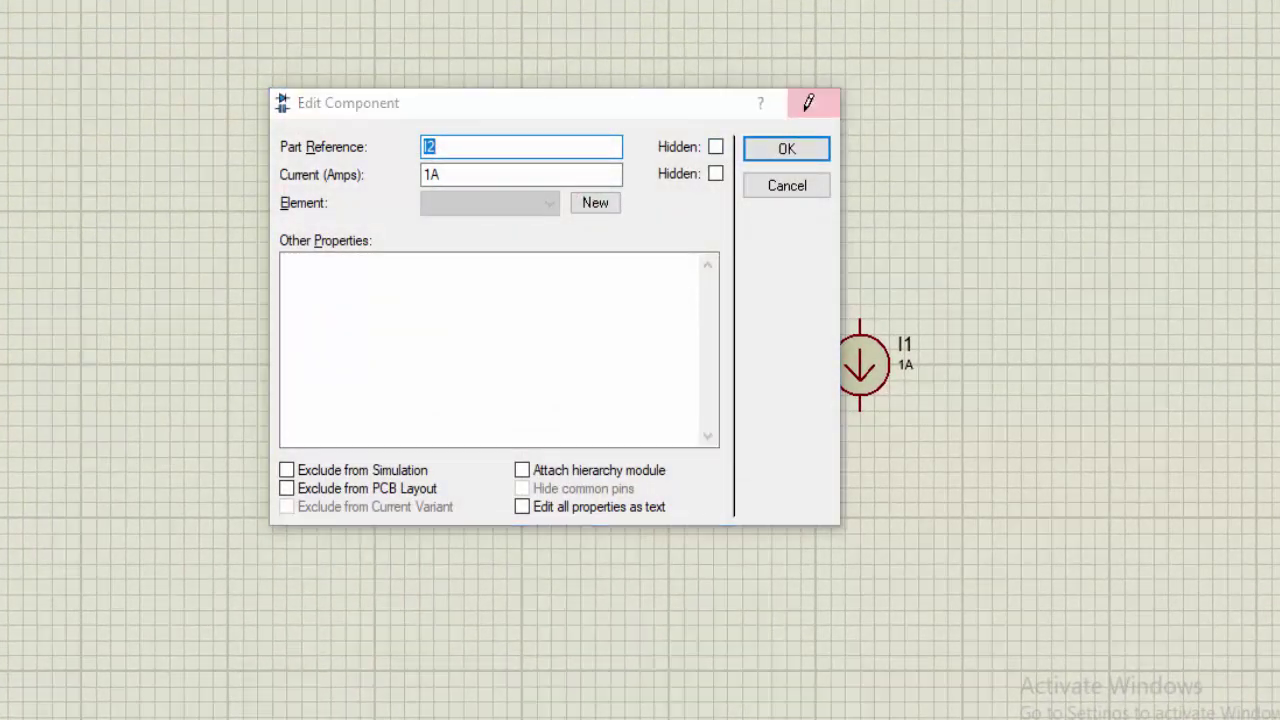
click(806, 107)
right_click(551, 185)
click(623, 265)
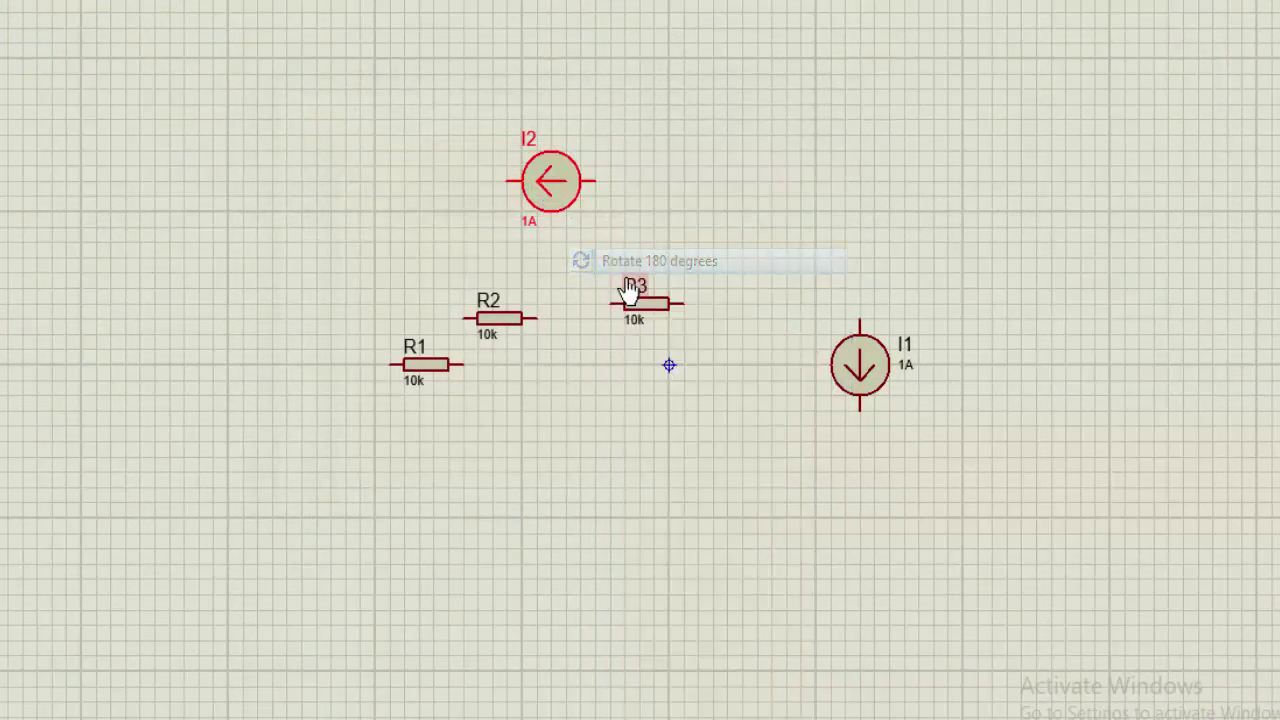
right_click(860, 392)
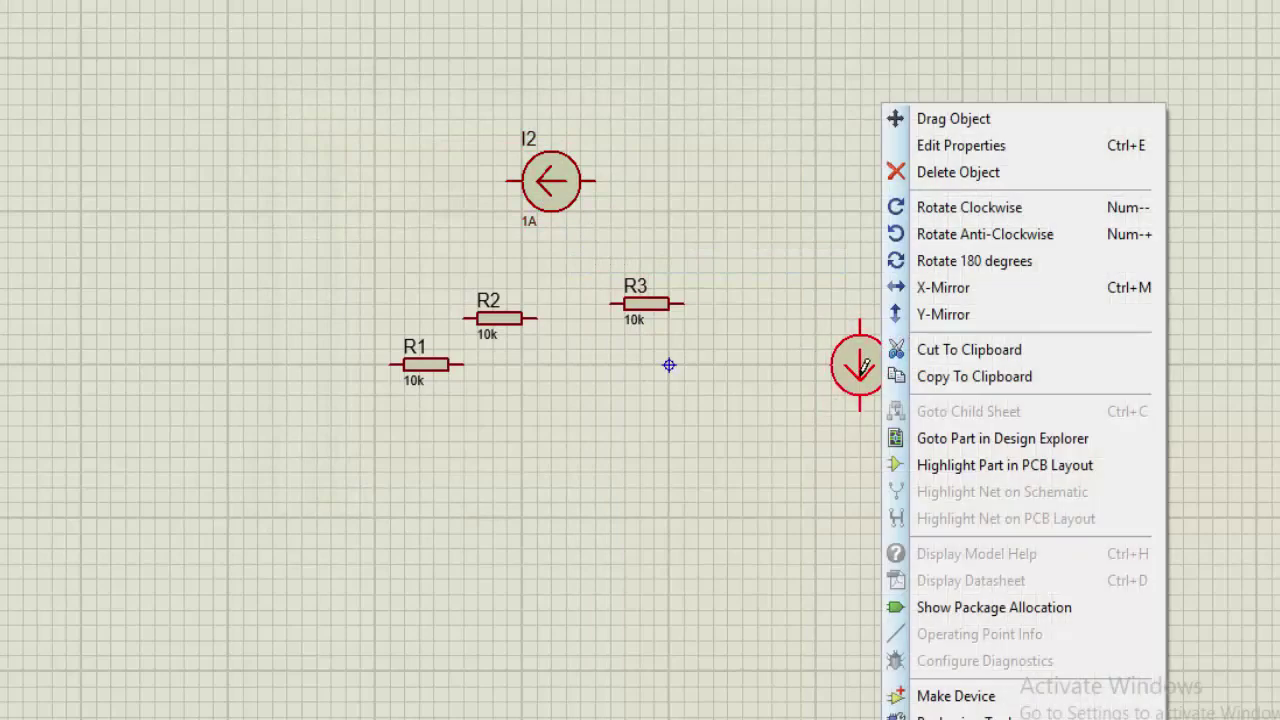
click(940, 314)
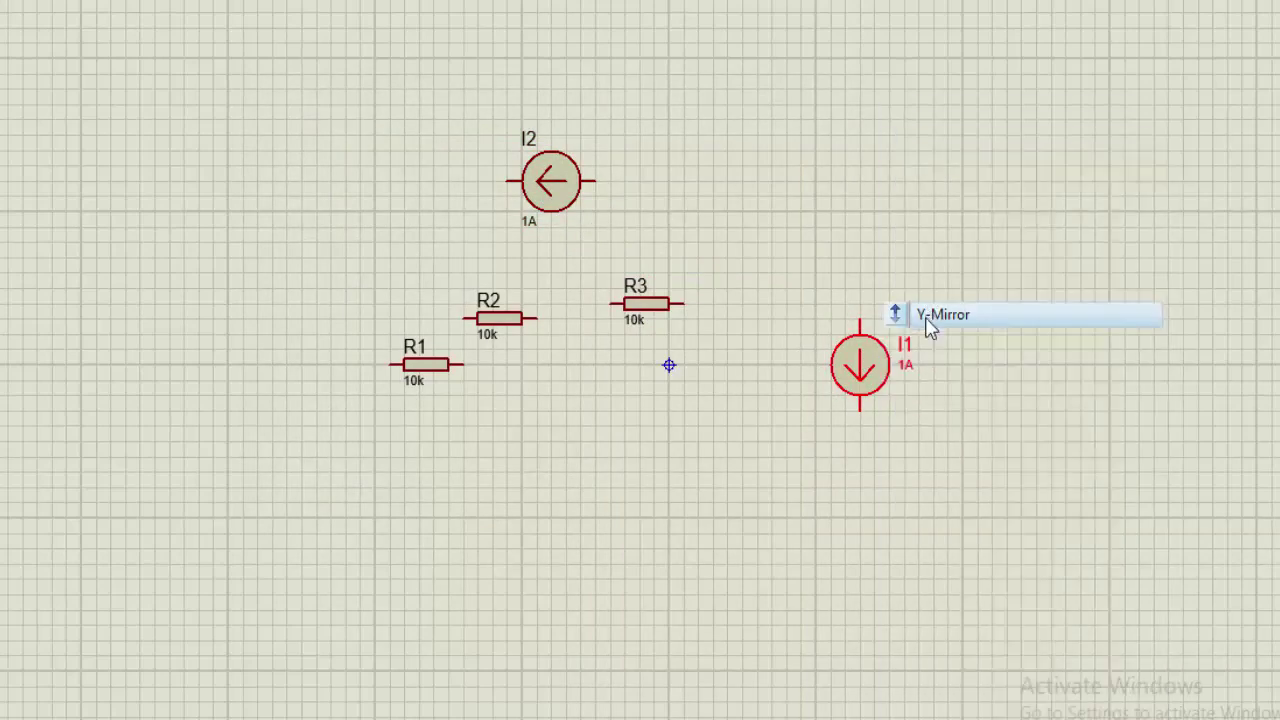
Rotate resistors R3 and R2 anti-clockwise so both stand vertically
click(652, 313)
right_click(652, 313)
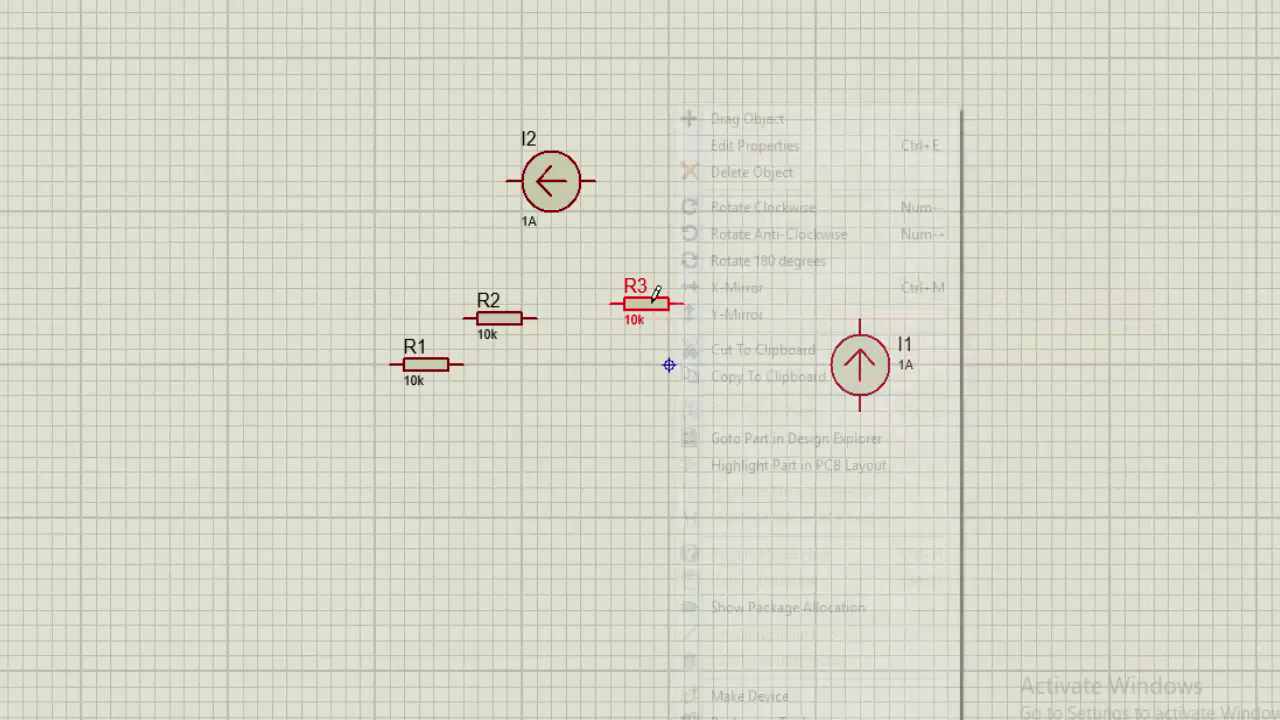
click(735, 233)
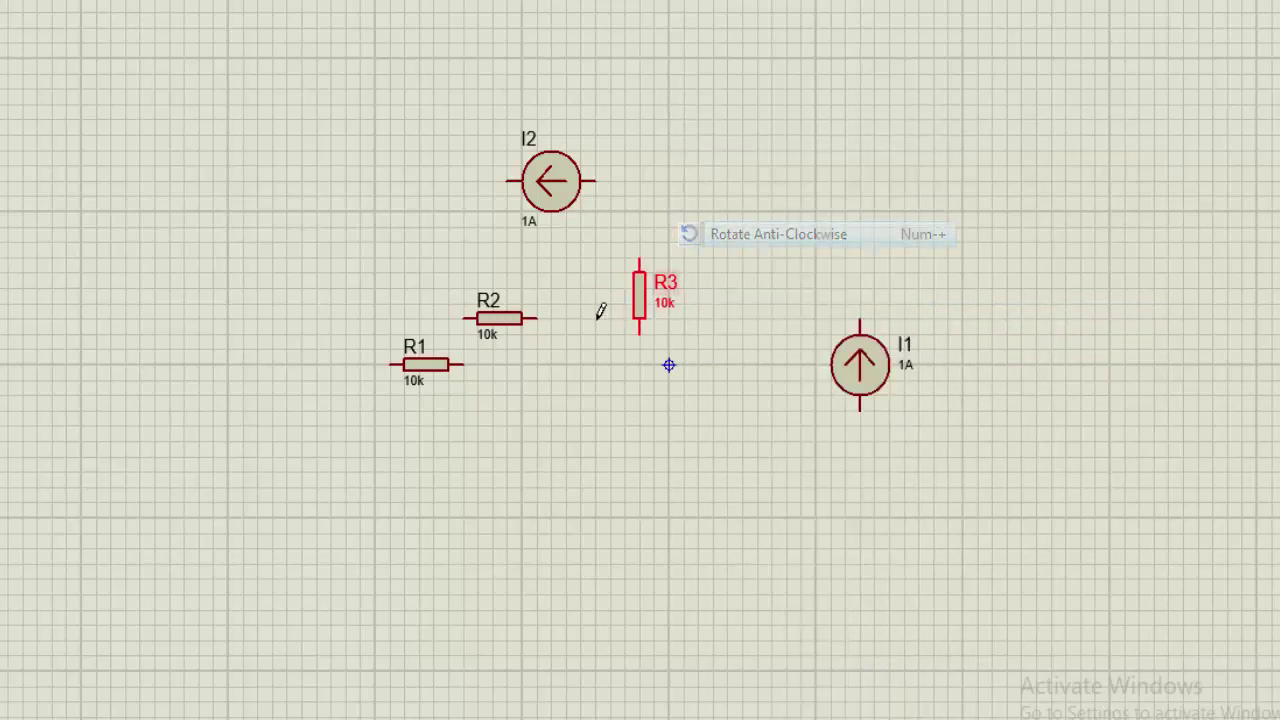
right_click(498, 320)
click(598, 245)
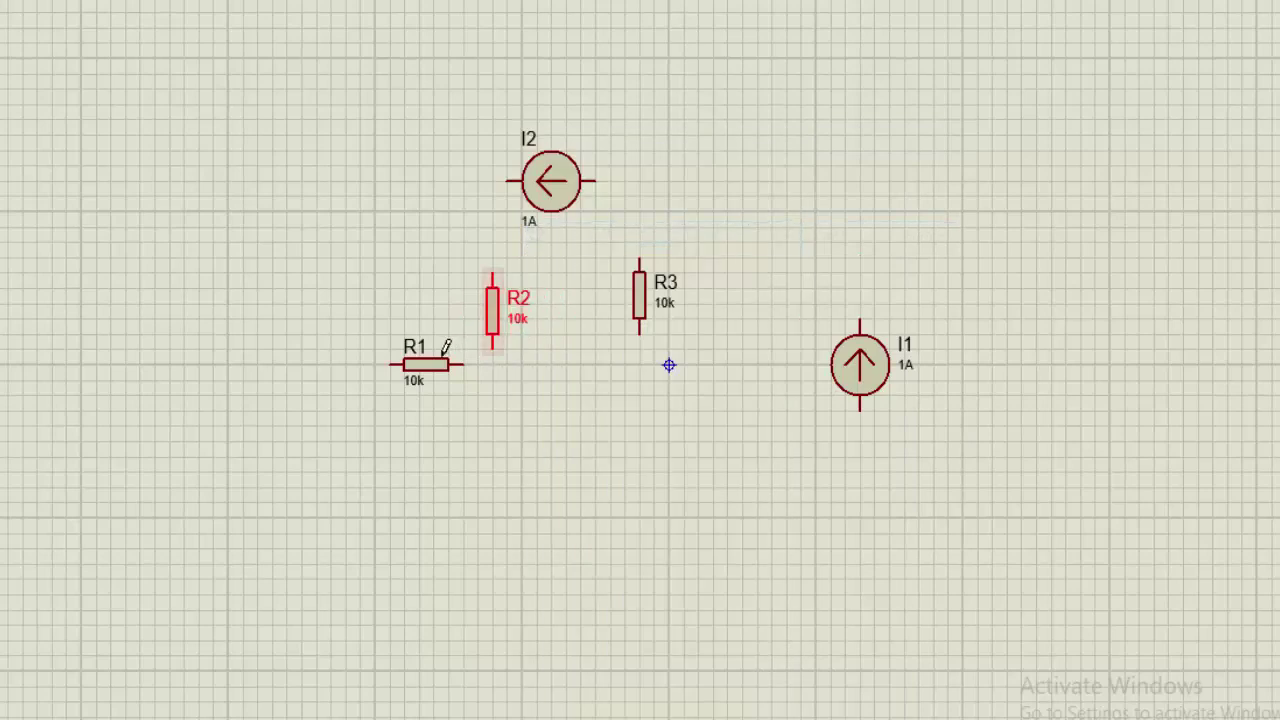
Arrange the parts with R1 below I2, R2 at lower left, R3 level with R2 on the right, and I1 to the right of R3
click(427, 368)
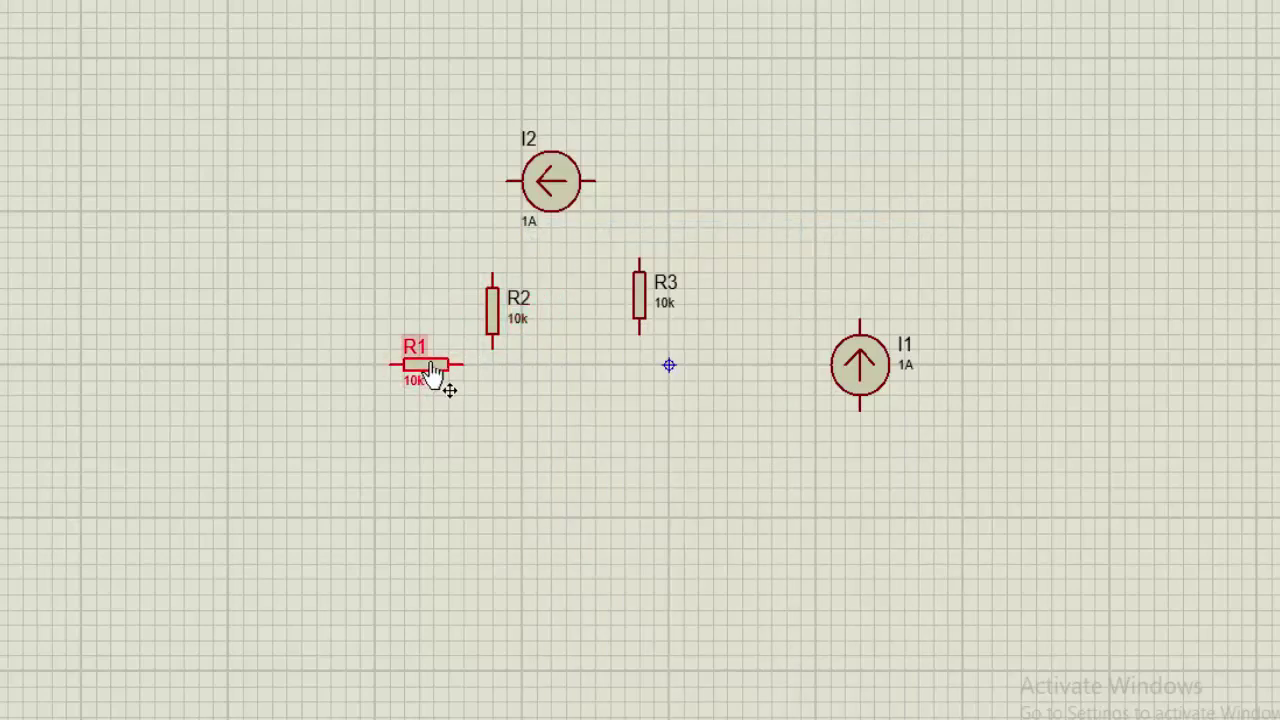
drag(427, 368, 543, 258)
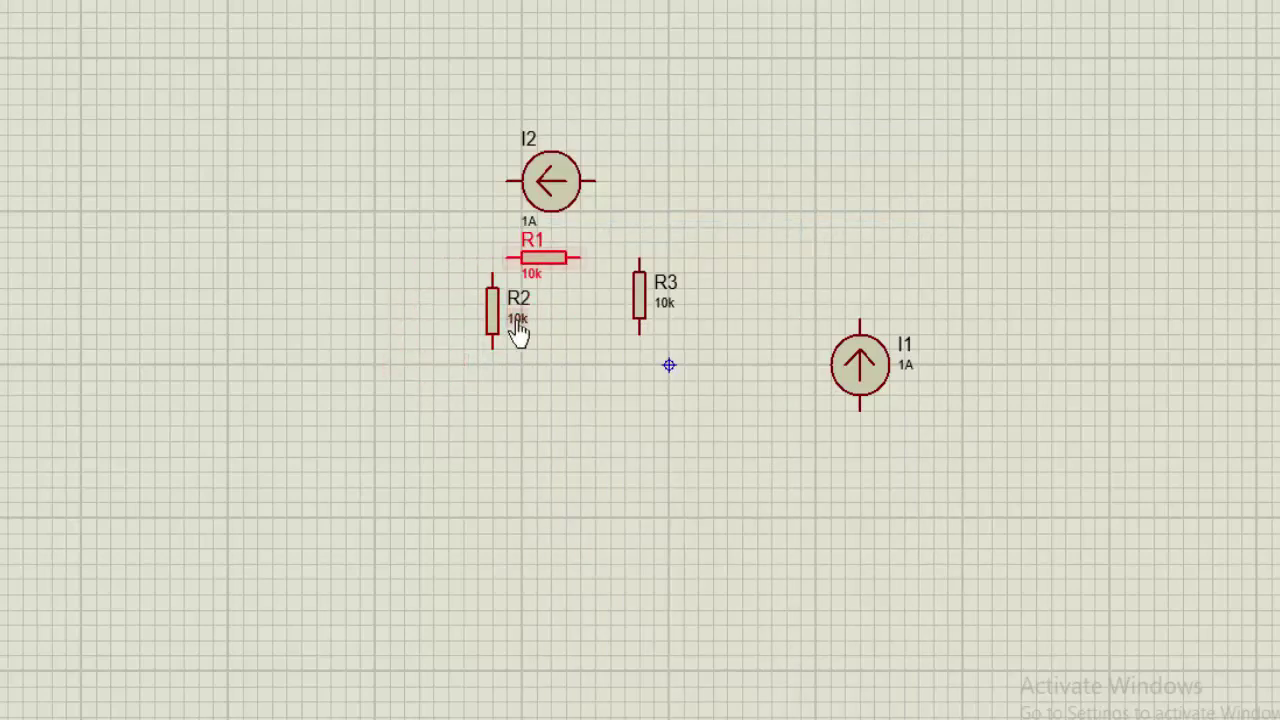
click(494, 332)
drag(494, 332, 362, 408)
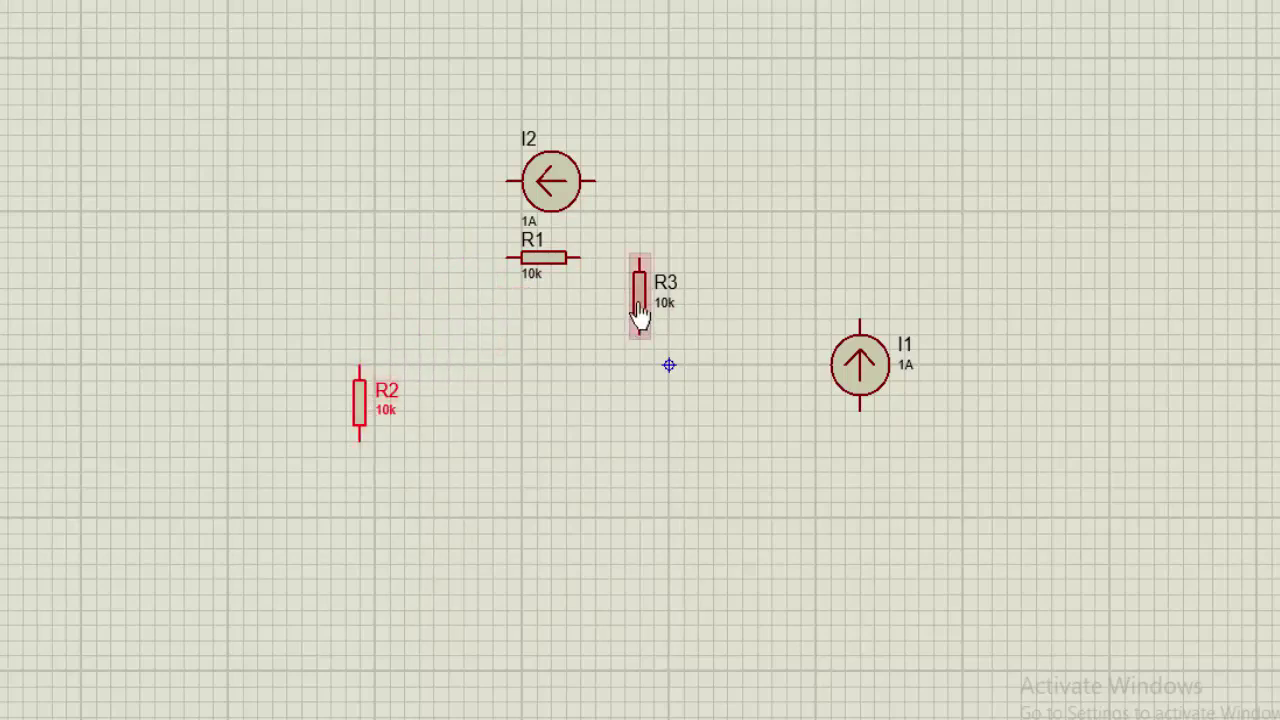
click(640, 310)
mouse_move(640, 310)
mouse_down()
mouse_move(641, 399)
mouse_move(698, 418)
mouse_up()
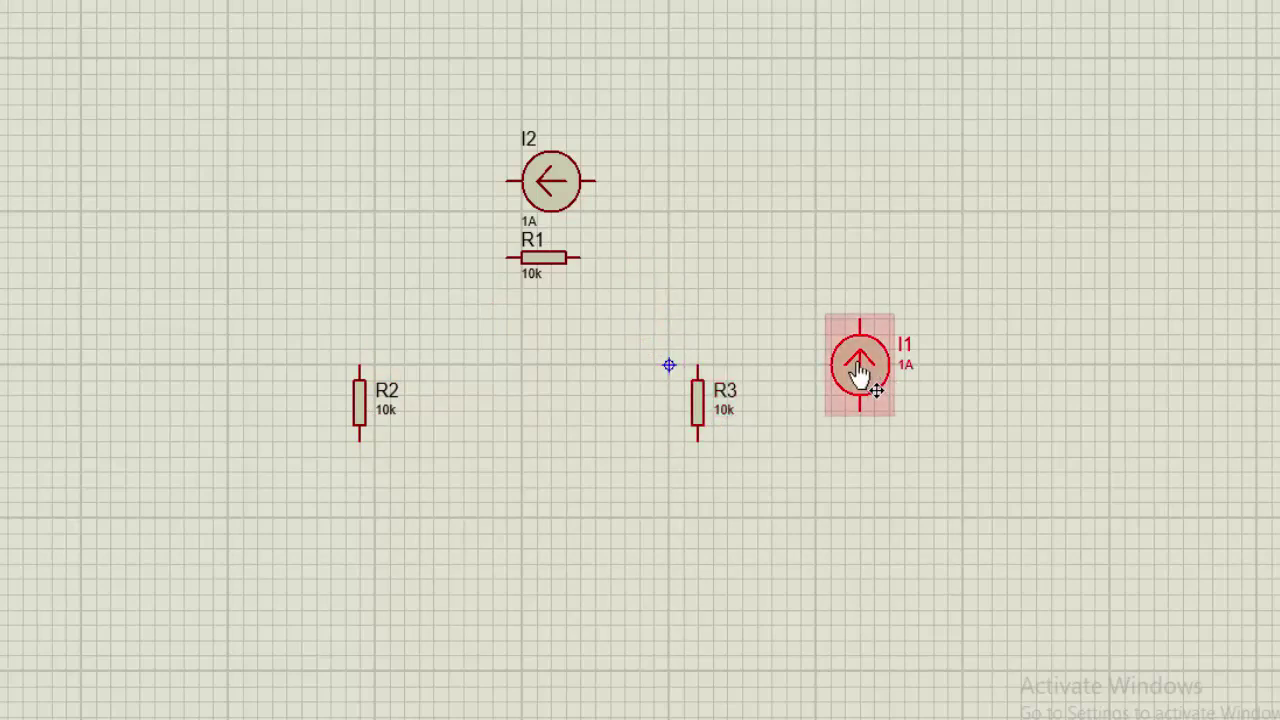
drag(860, 372, 933, 432)
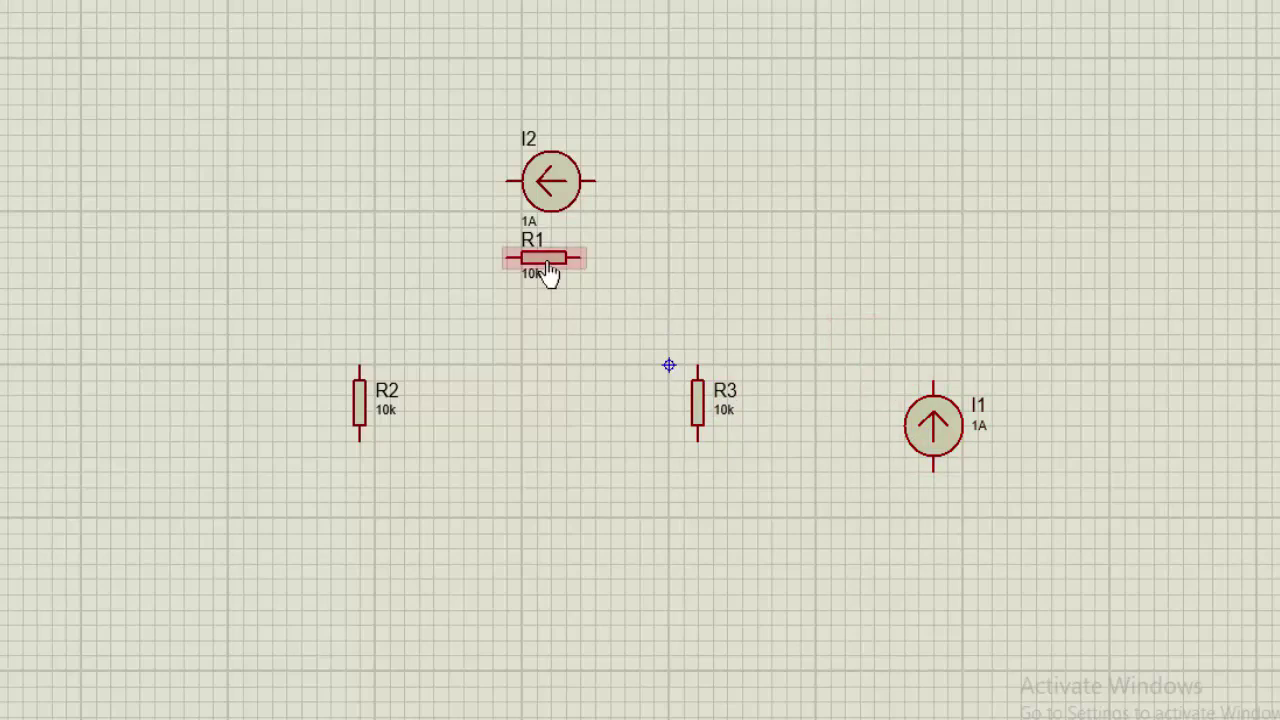
mouse_move(558, 278)
mouse_down()
mouse_move(572, 318)
mouse_move(572, 306)
mouse_move(532, 298)
mouse_up()
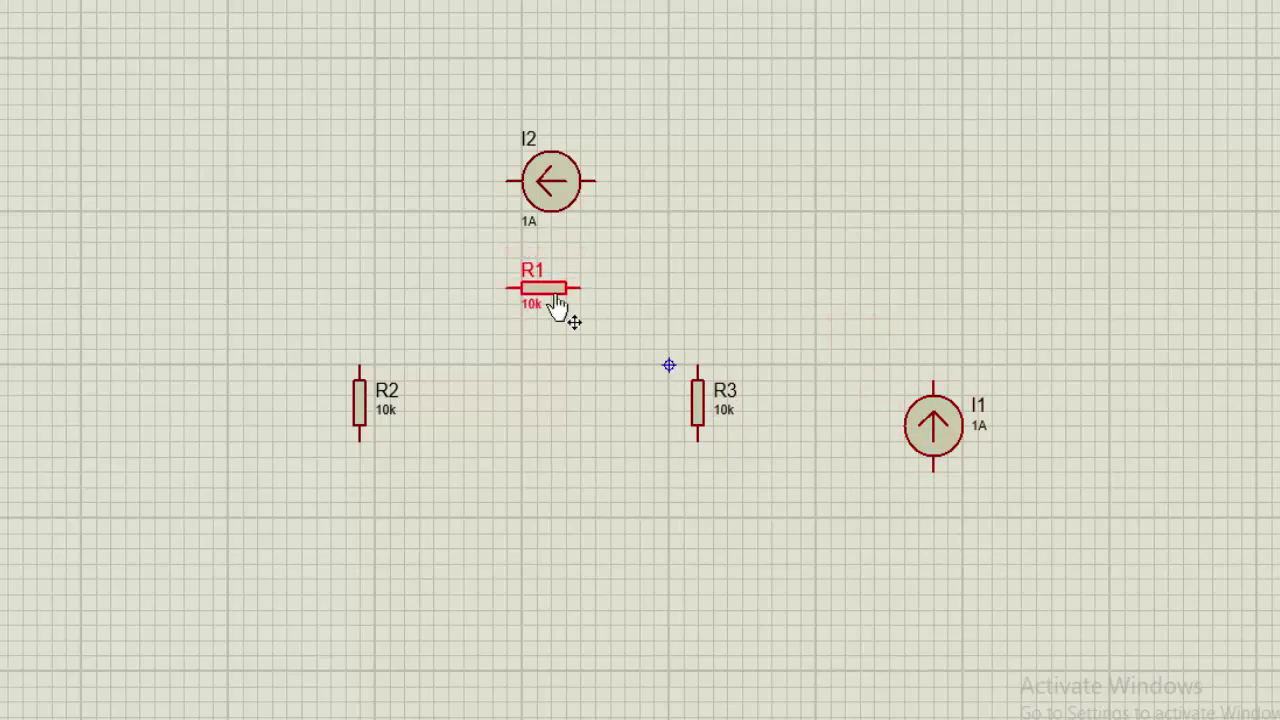
Wire I1's upper pin to R1's right pin, R1's left pin to R2's upper pin, and R2's lower pin to R3's lower pin
click(932, 376)
click(581, 288)
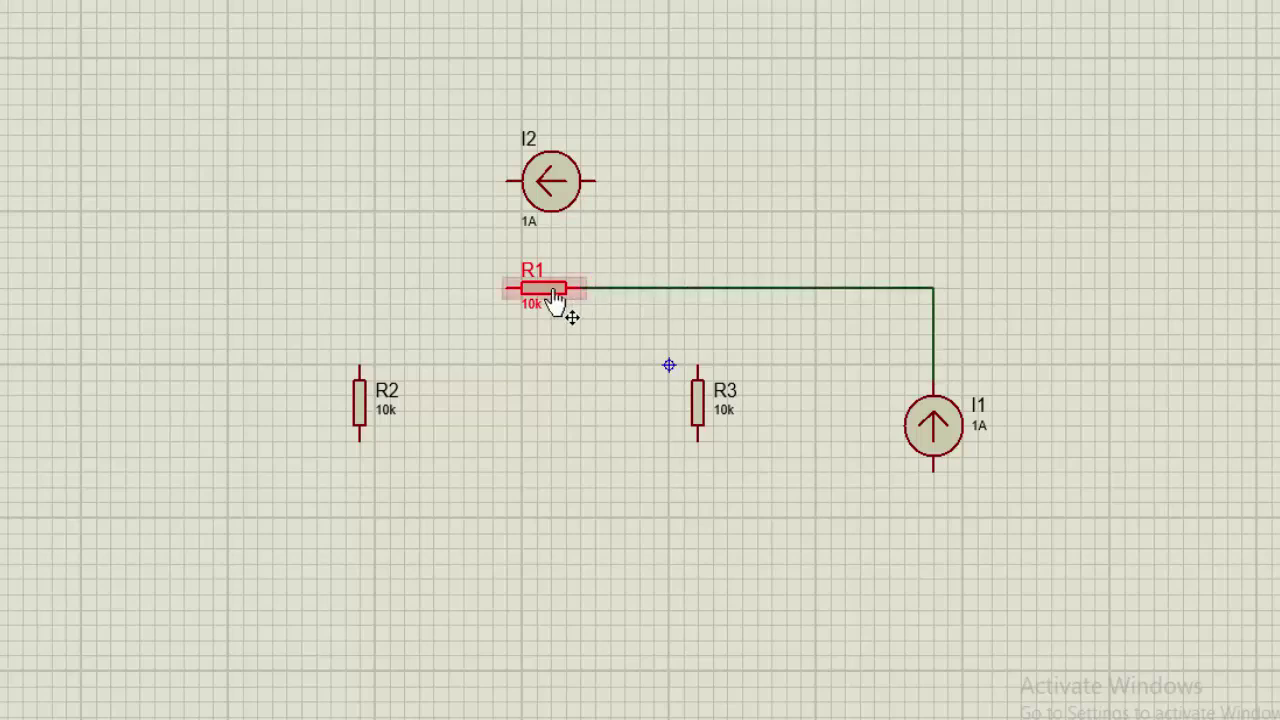
click(507, 287)
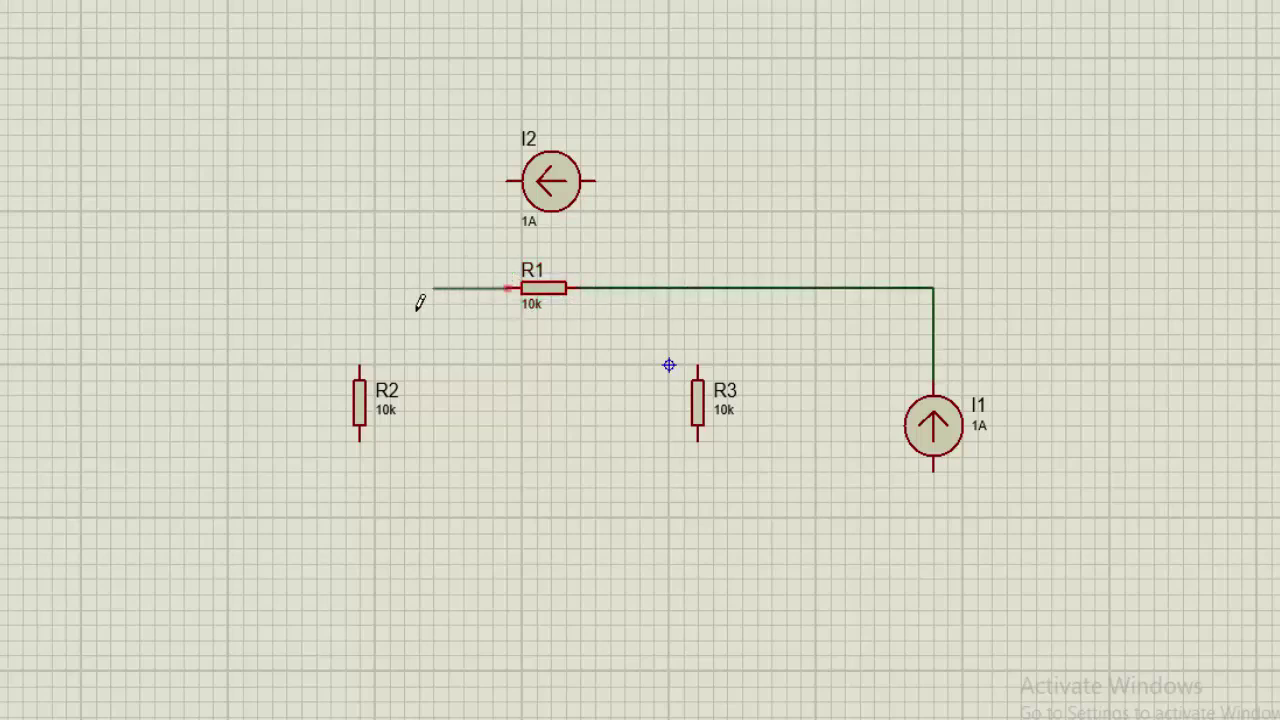
click(360, 366)
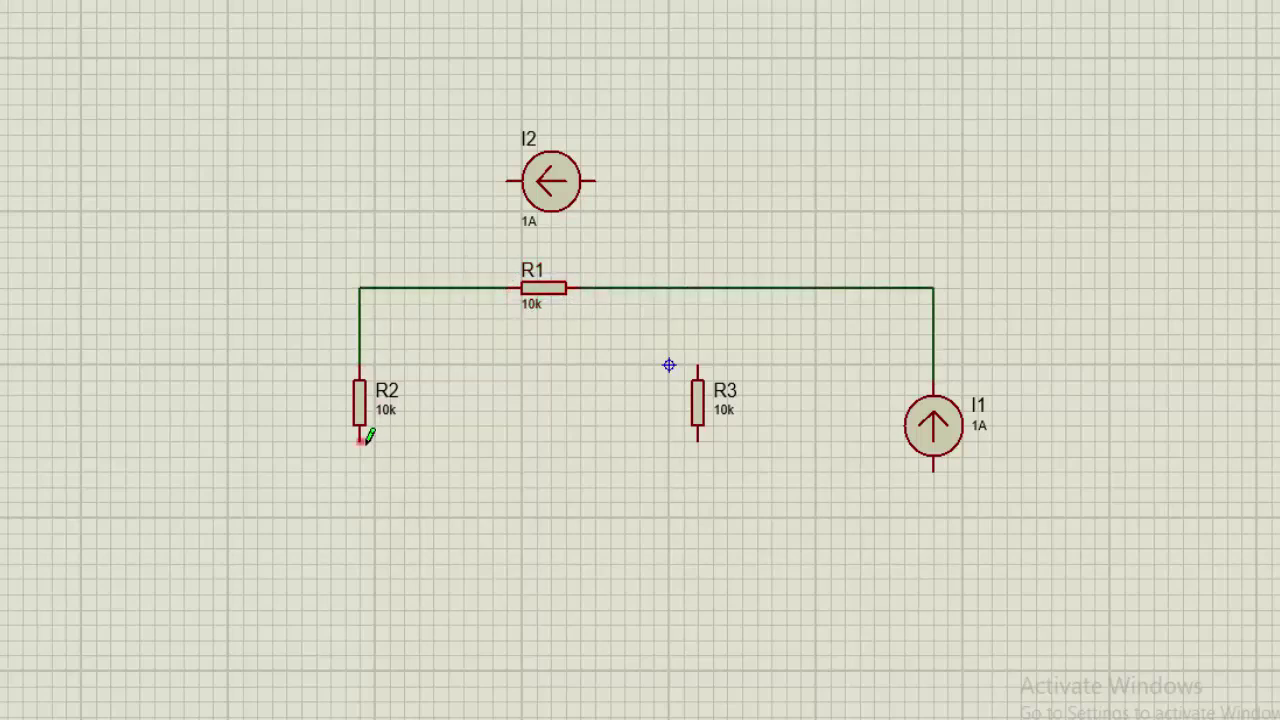
click(360, 439)
click(697, 437)
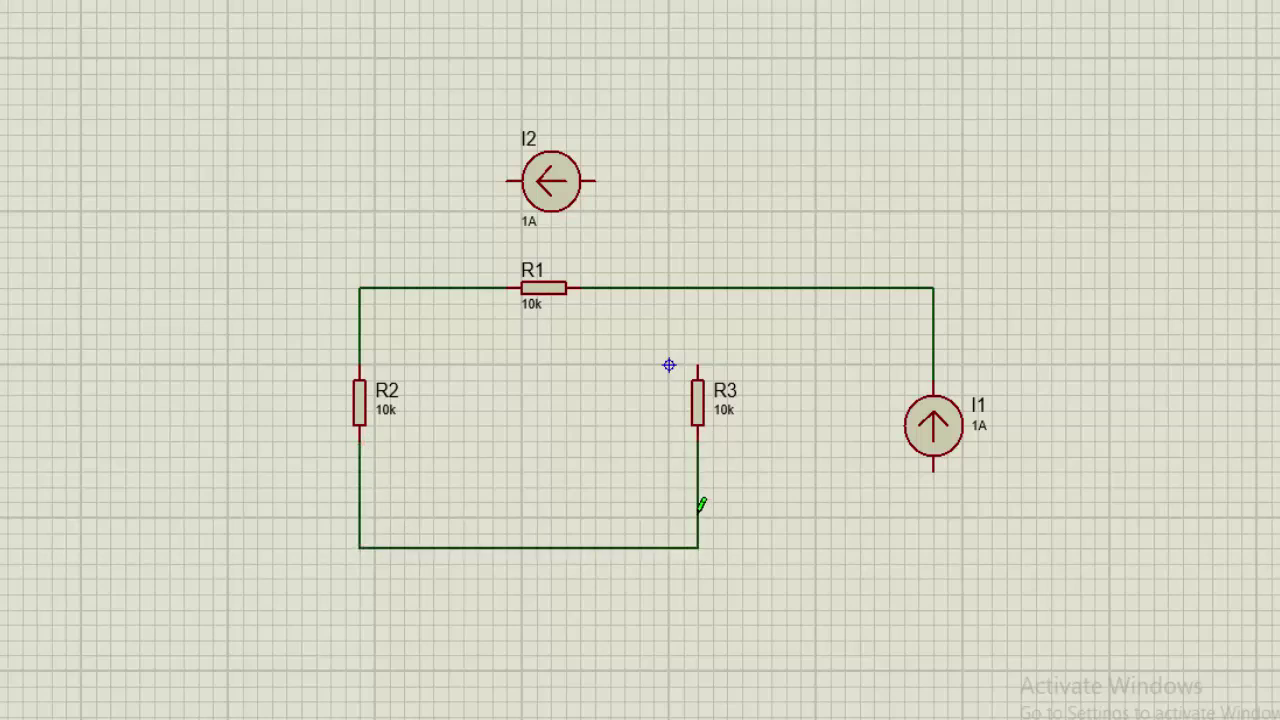
Connect I1's lower pin to the bottom wire below R3, and R3's upper pin to the wire between R1 and I1
click(698, 547)
click(933, 470)
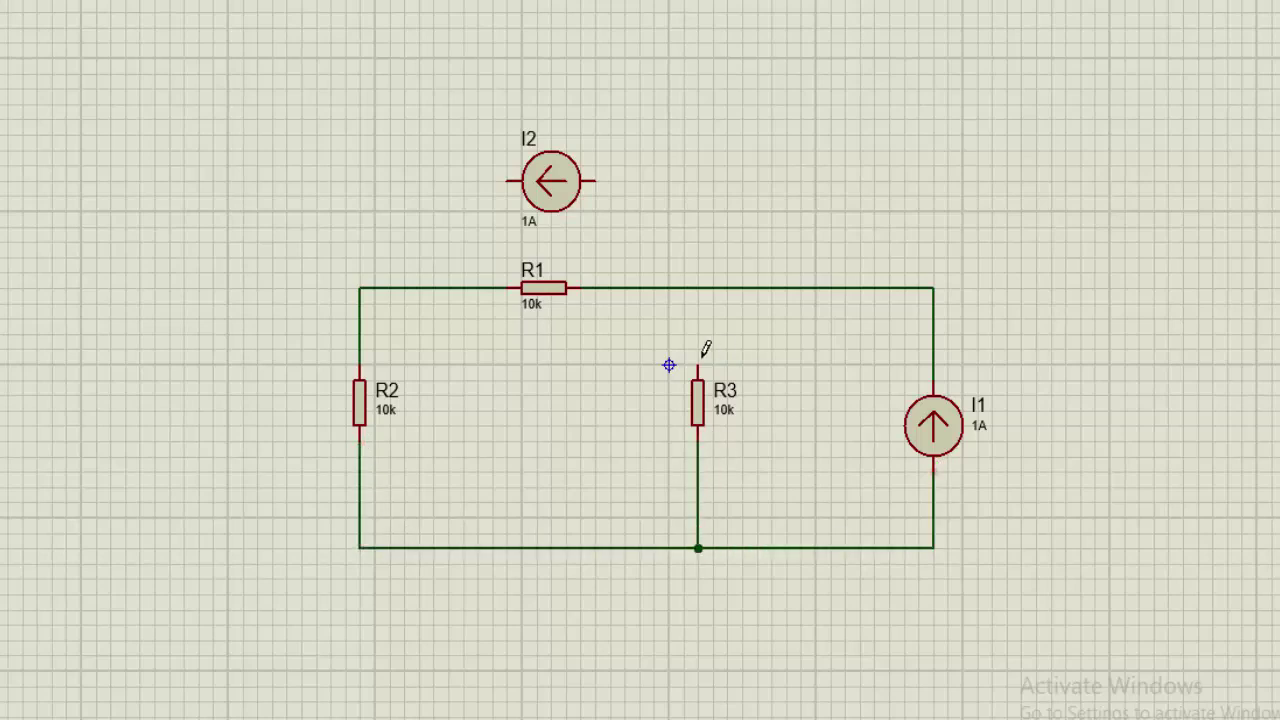
click(697, 365)
click(698, 288)
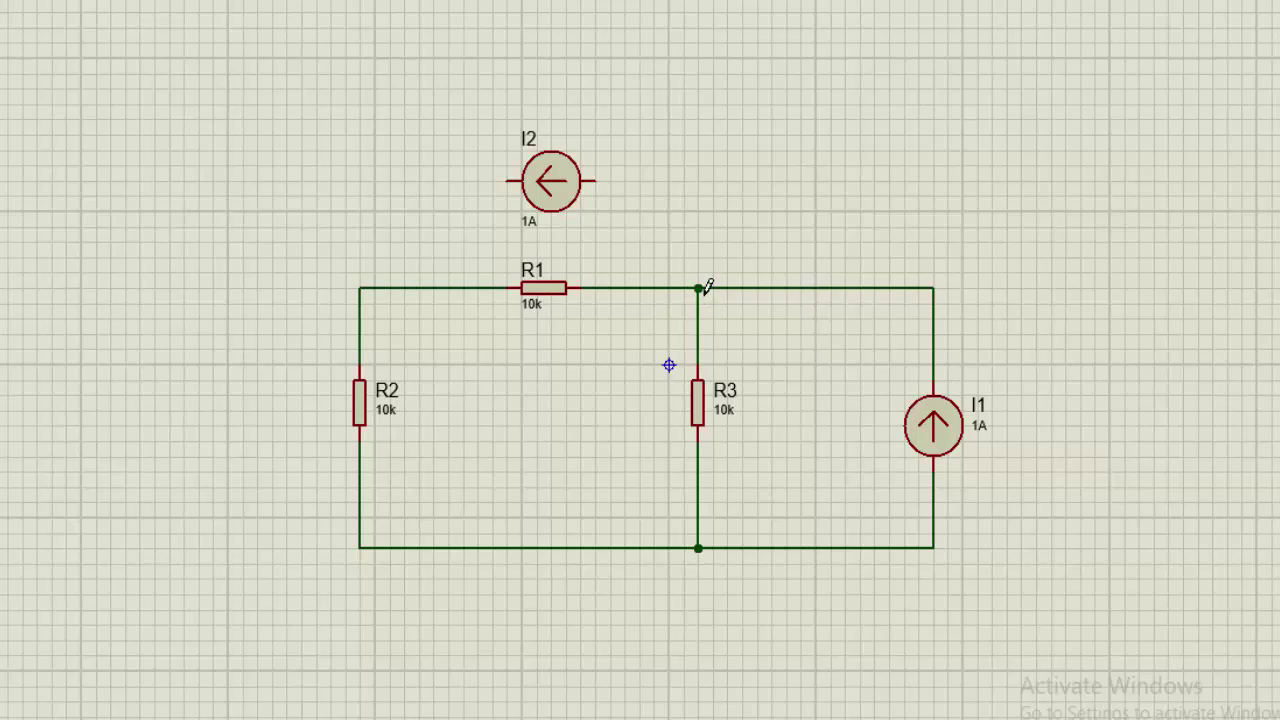
Wire current source I2 in parallel with R1, joining its pins to the junctions above R3 and R2
click(598, 181)
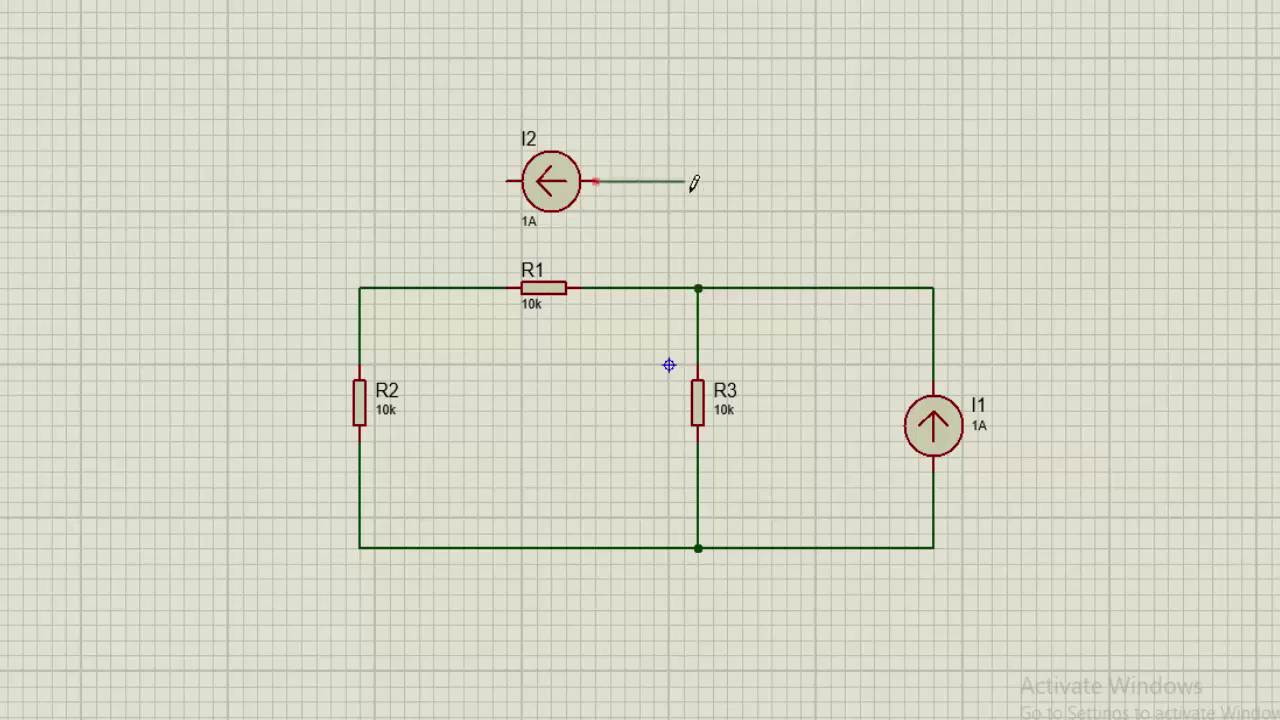
click(698, 288)
click(505, 181)
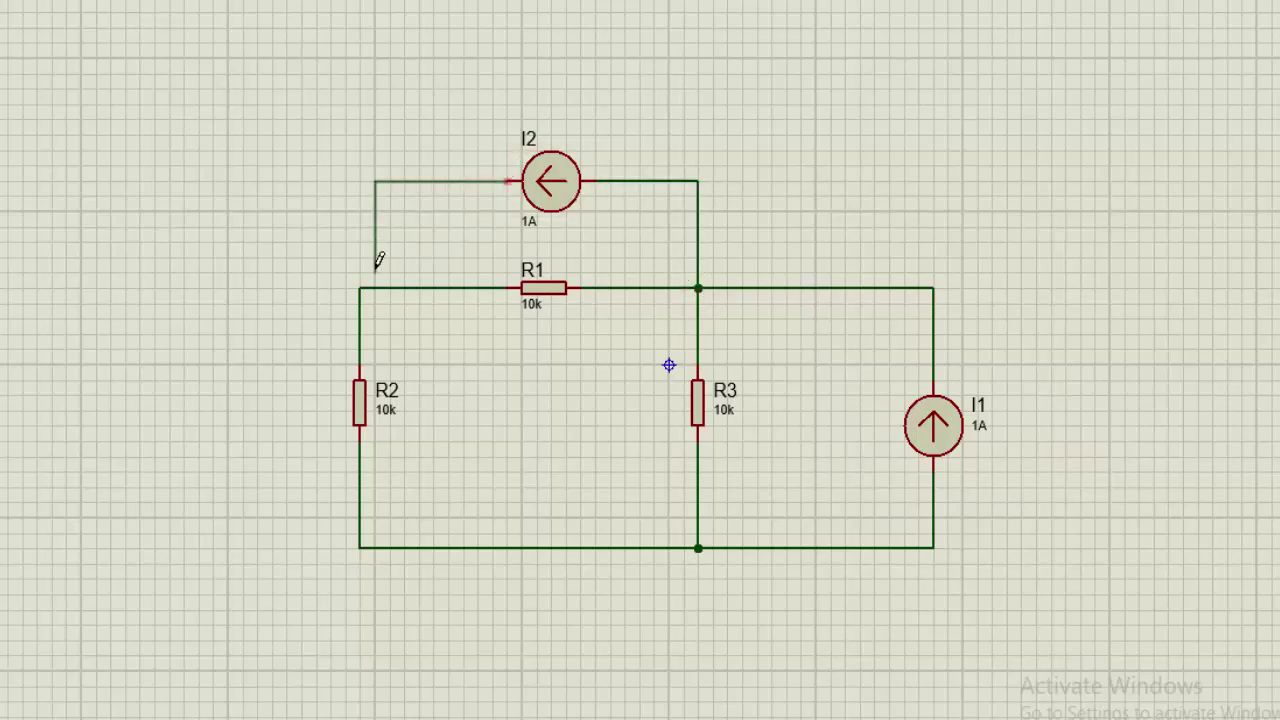
click(360, 288)
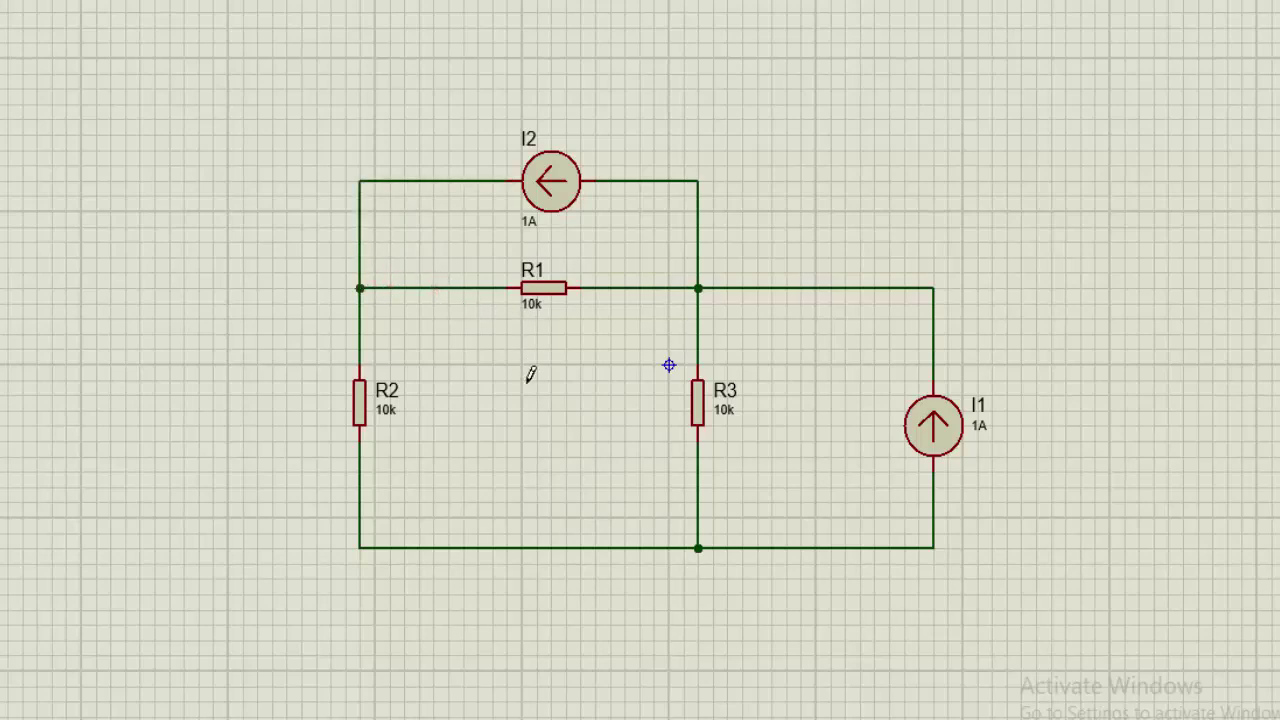
Set the value of current source I2 to 5A and the value of resistor R1 to 4
click(529, 228)
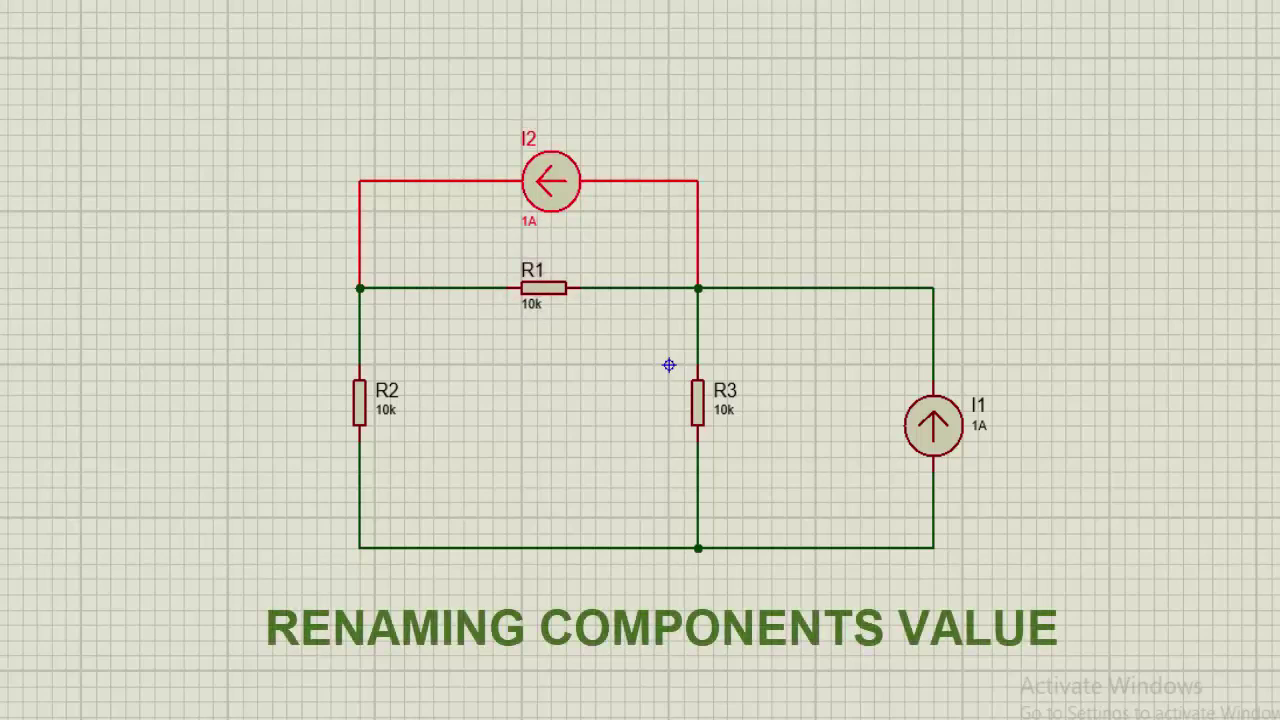
double_click(529, 221)
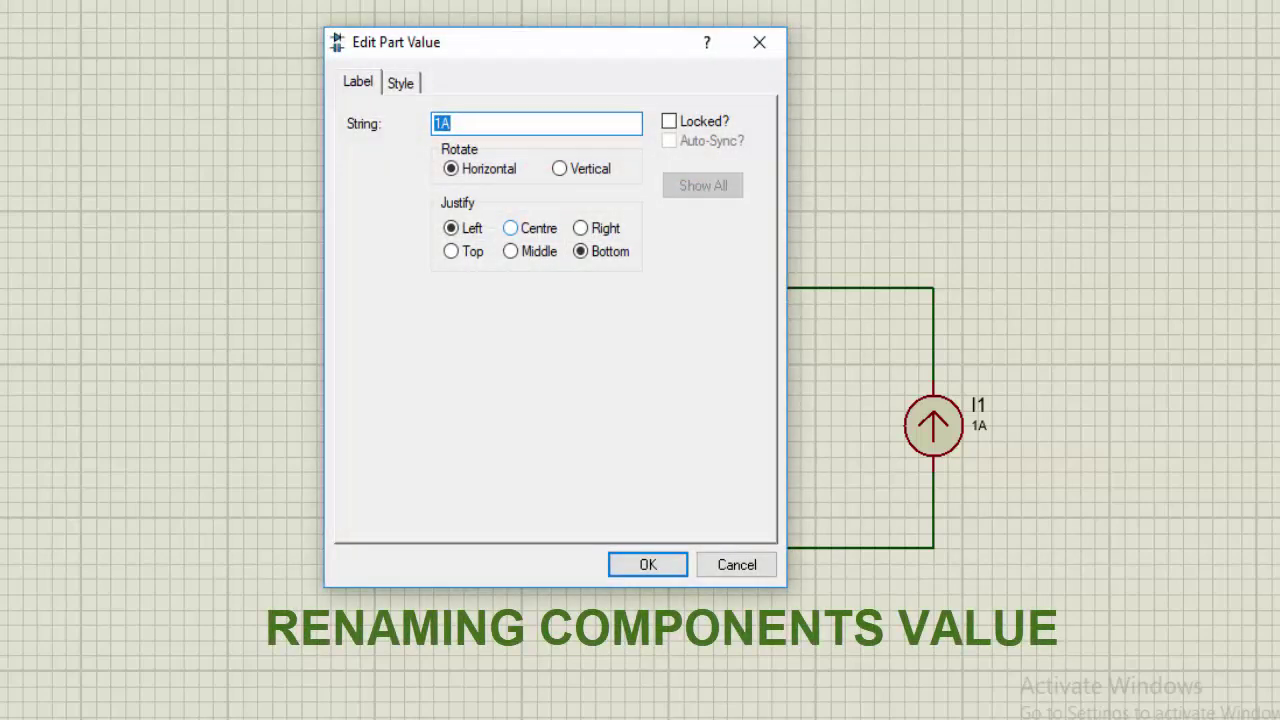
text(5)
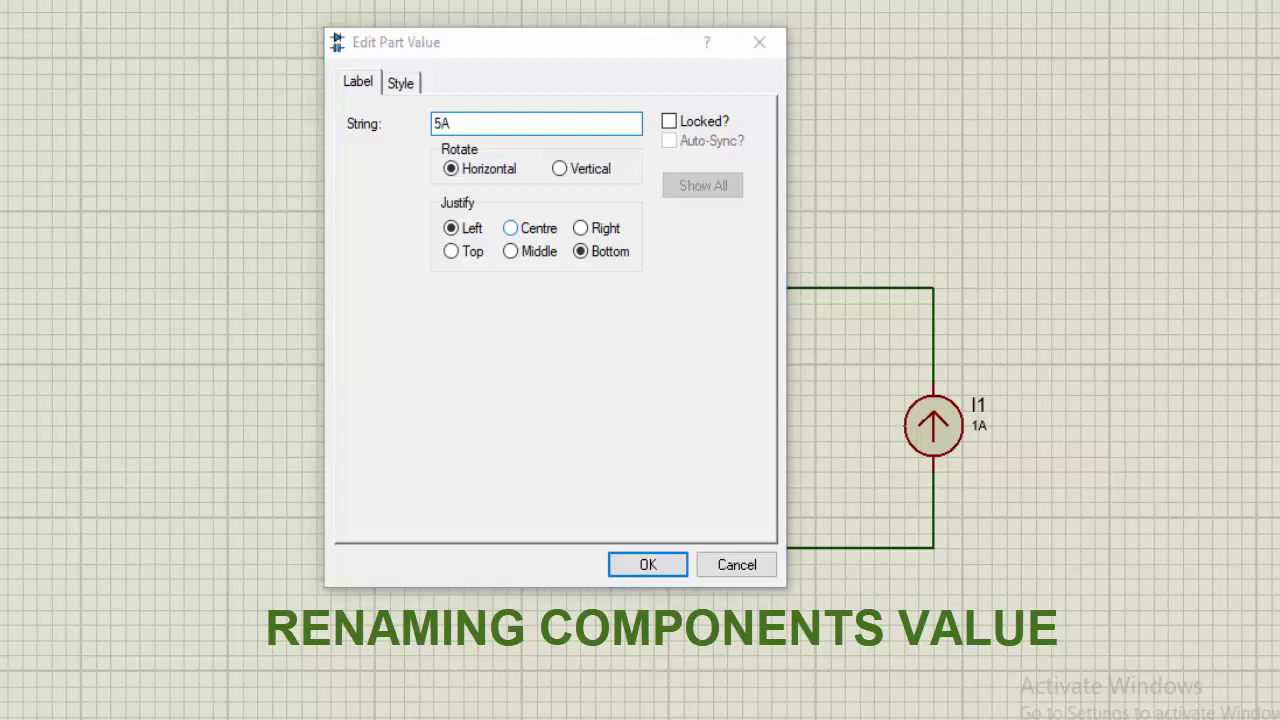
key(Return)
double_click(538, 308)
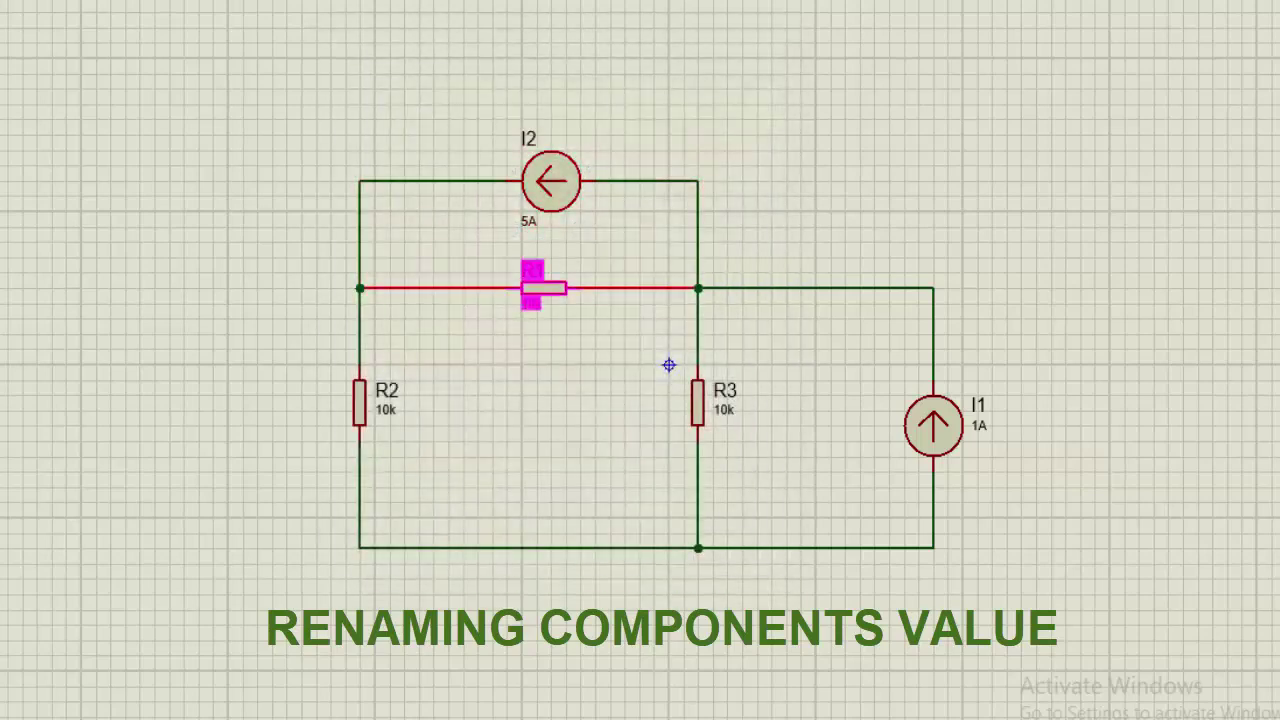
text(4)
key(Return)
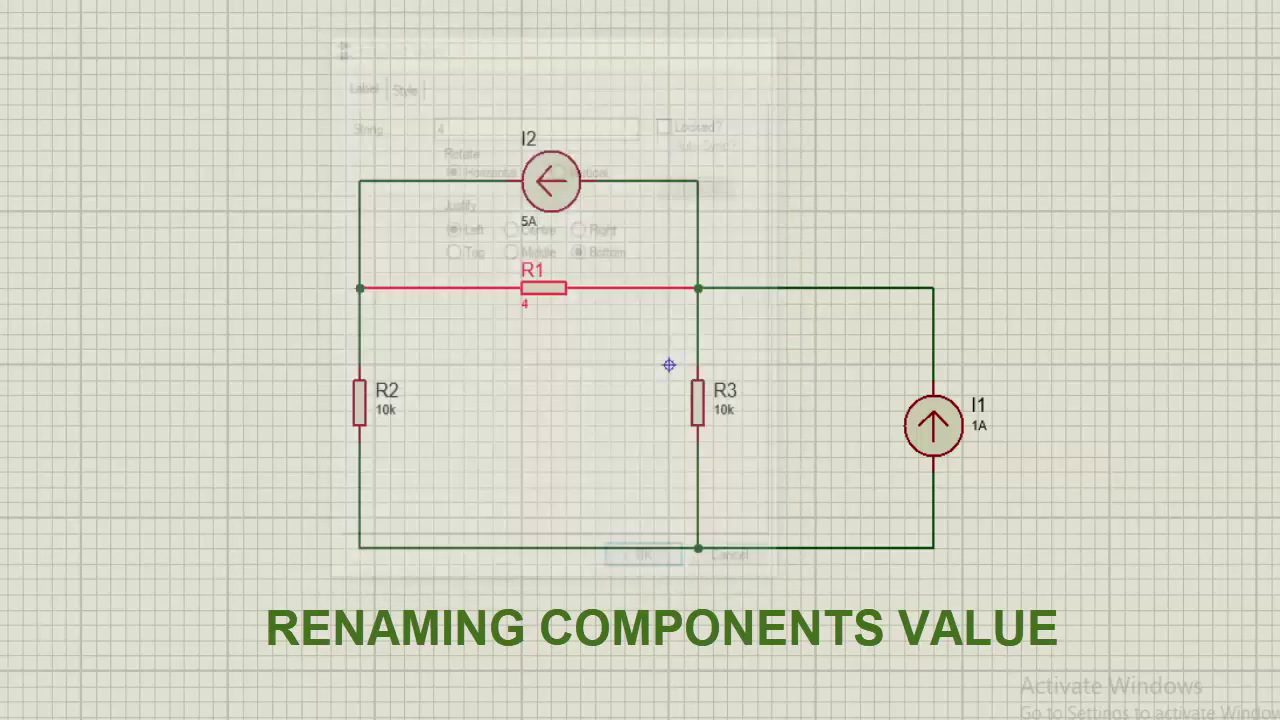
Set the value of resistor R2 to 2 and the value of resistor R3 to 6
double_click(390, 410)
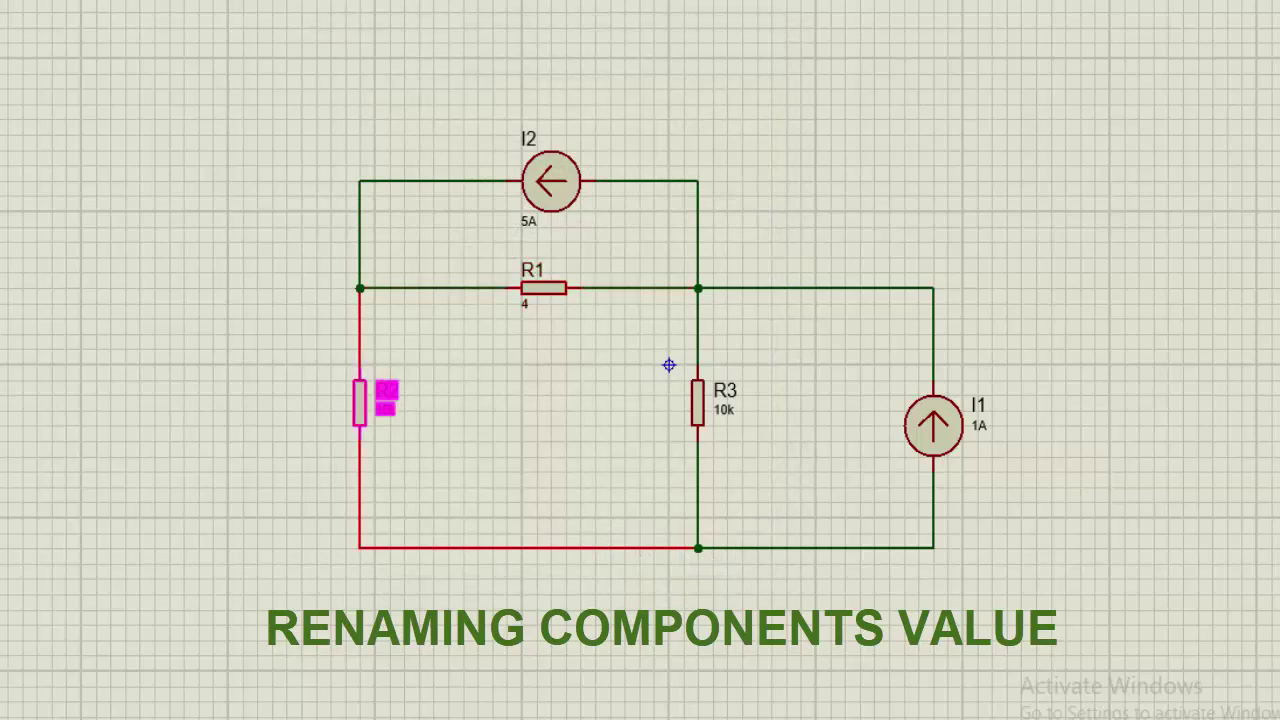
text(2)
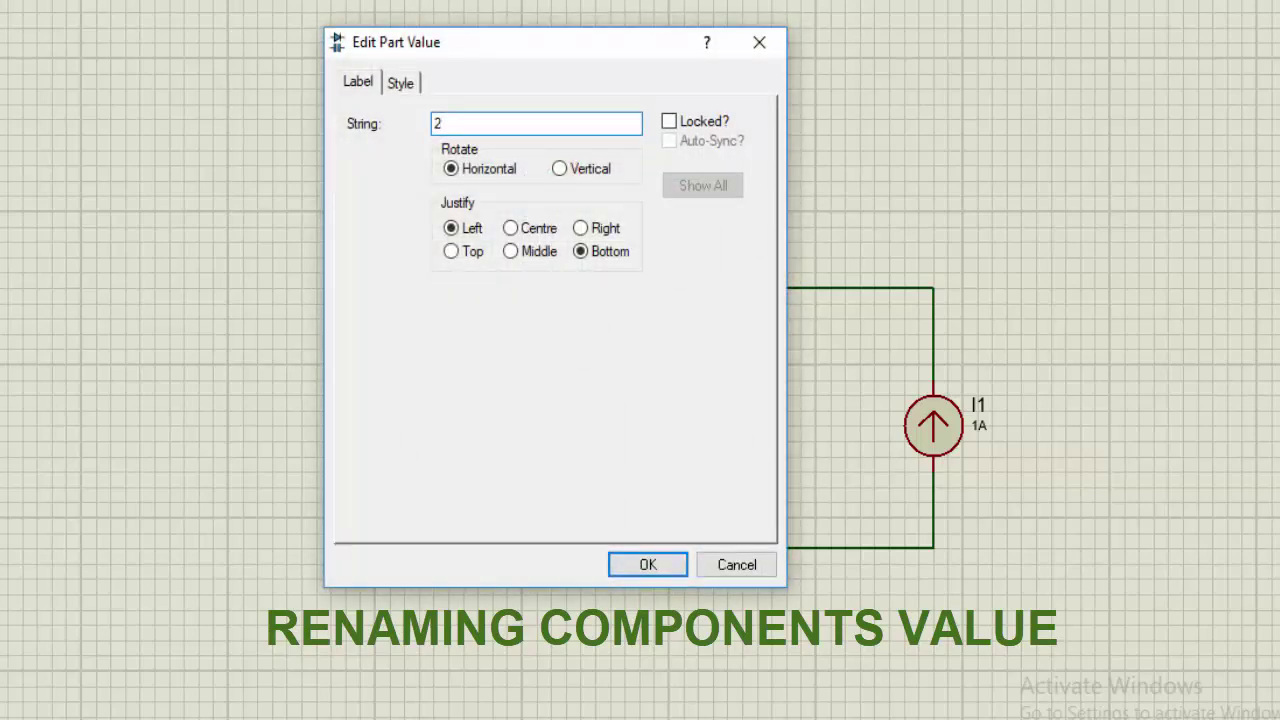
key(Return)
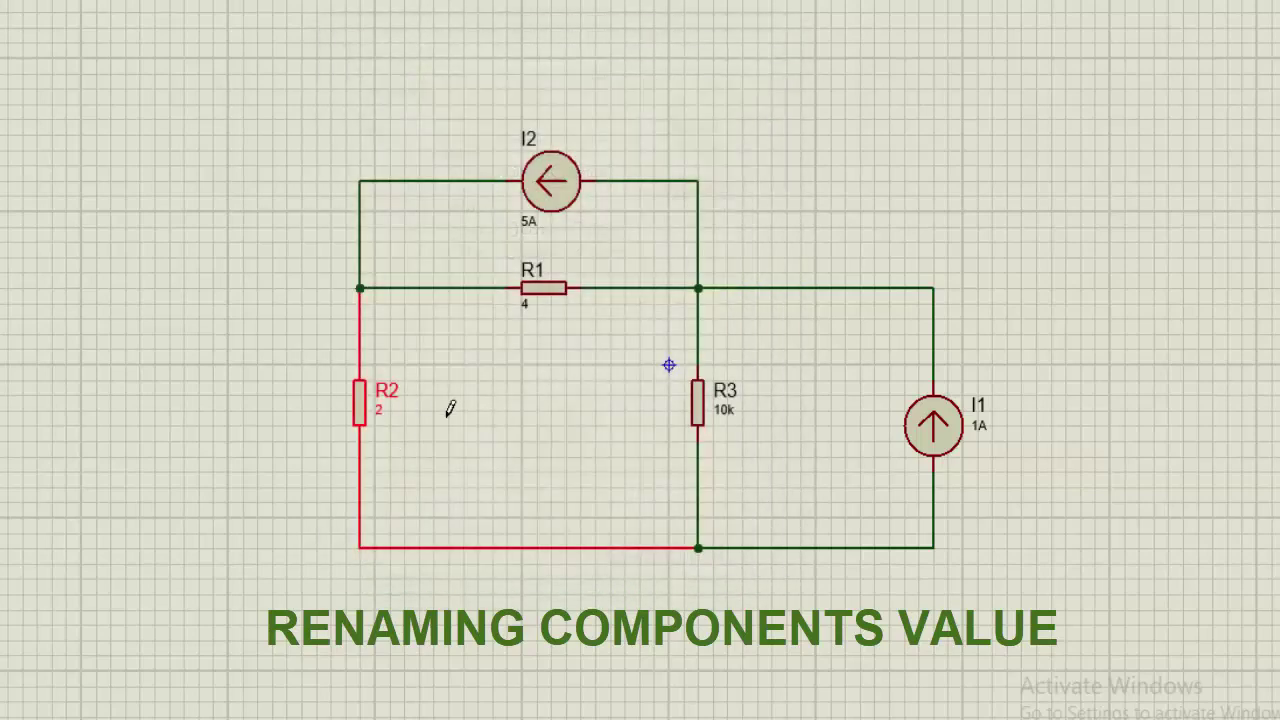
double_click(721, 410)
text(6)
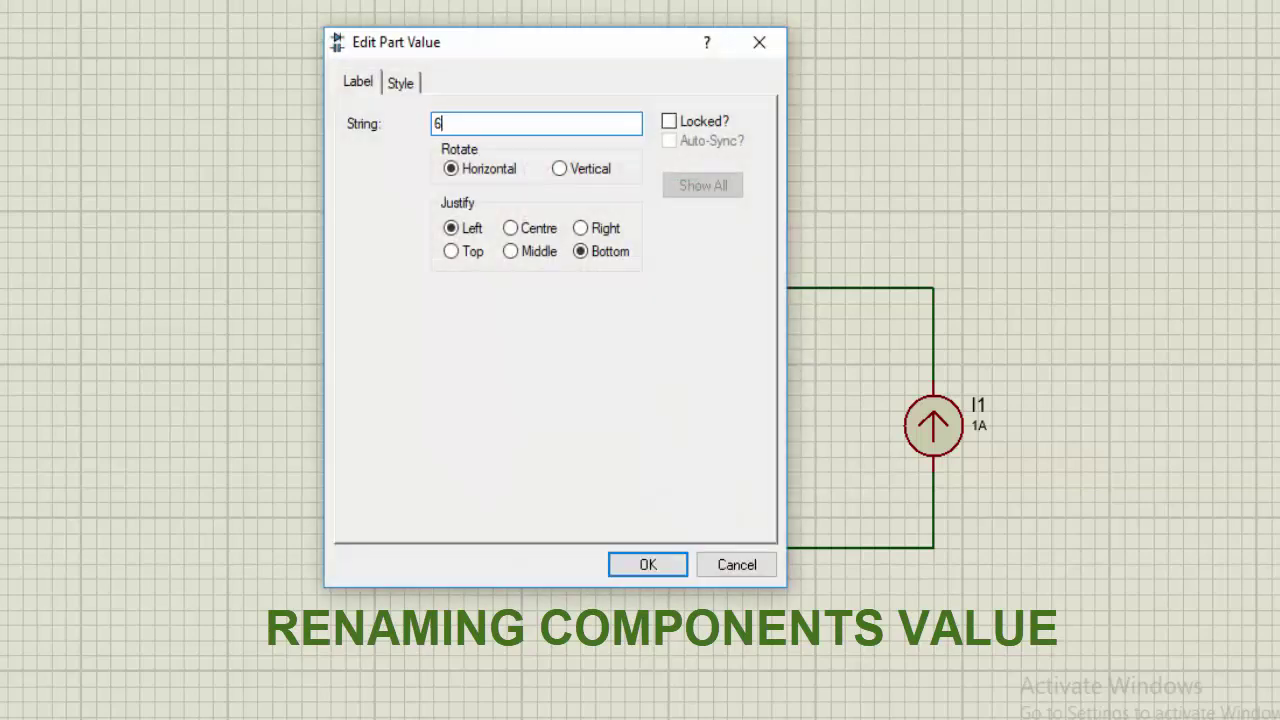
key(Return)
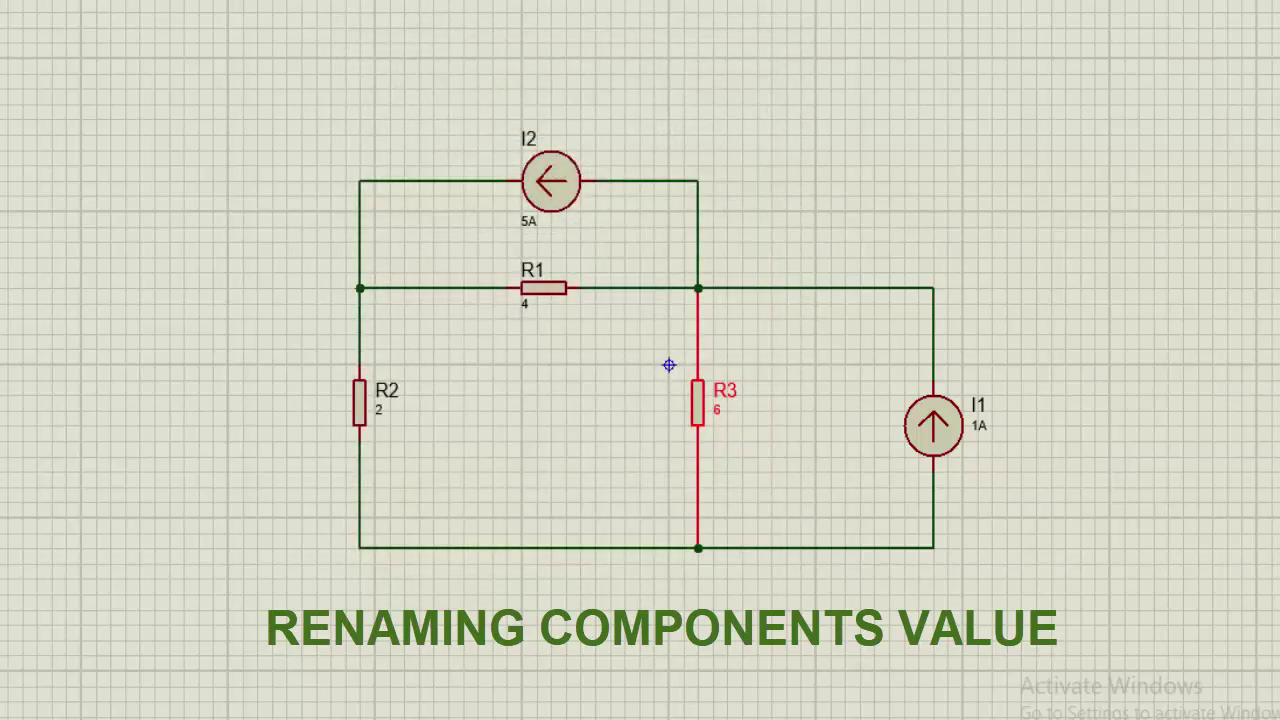
Set the value of current source I1 to 10A
double_click(980, 425)
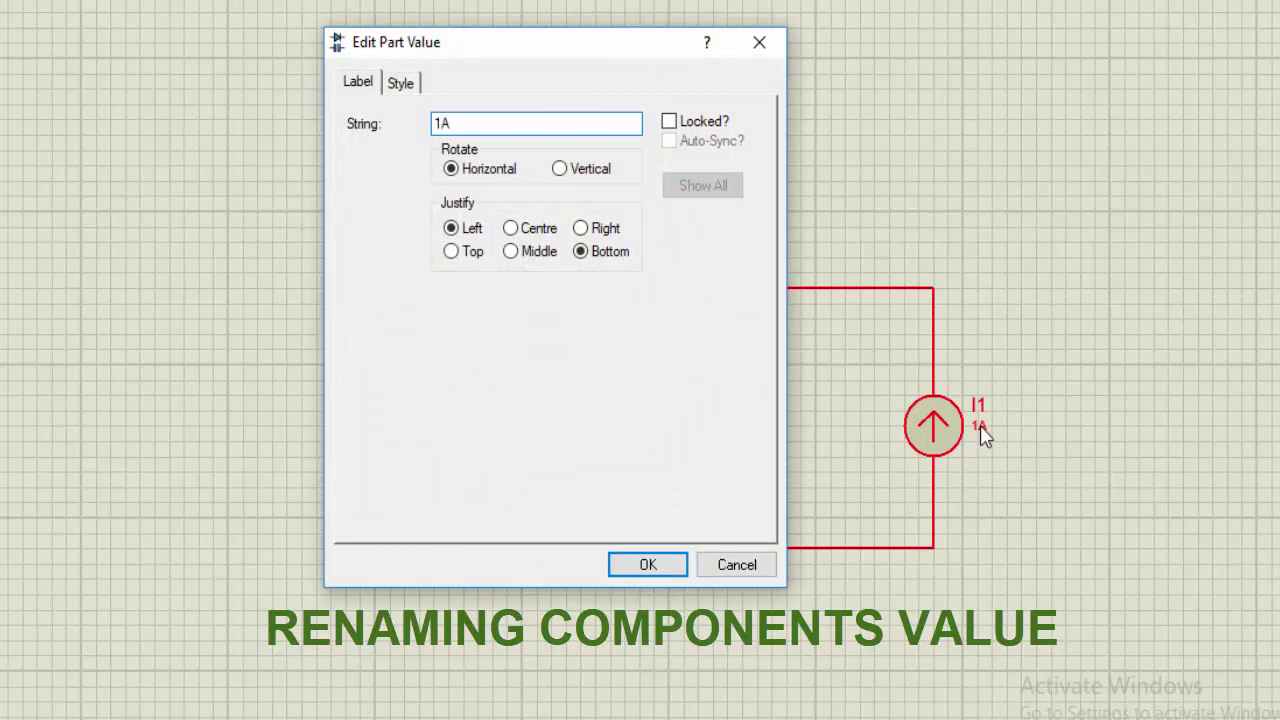
text(0)
key(Return)
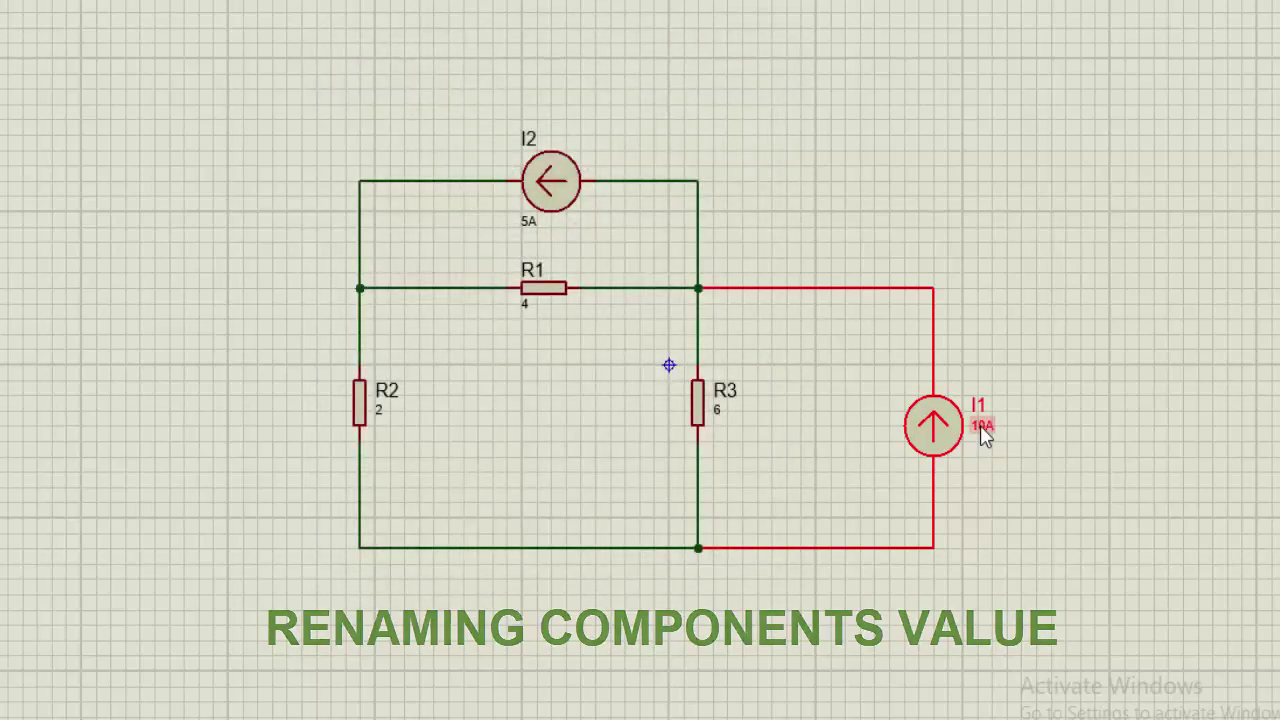
click(1041, 356)
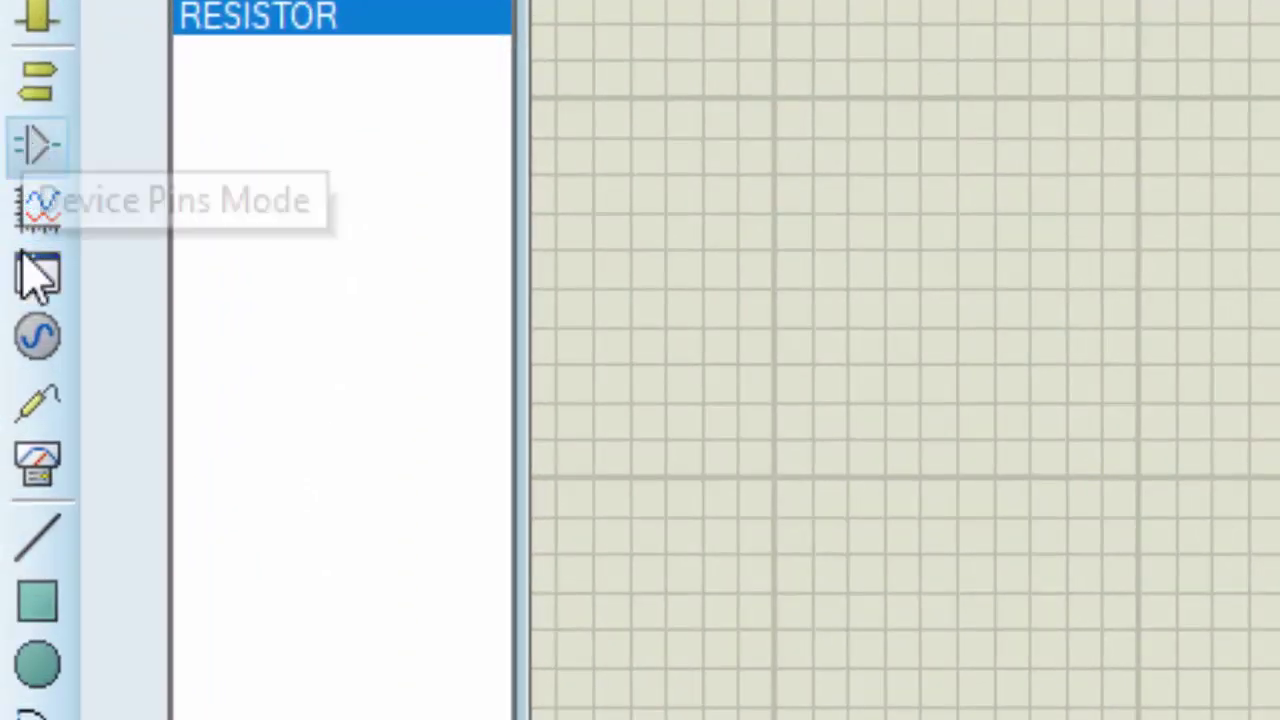
Place voltage probes on the wire just right of the R1–R2 junction and just right of the junction above R3
click(25, 410)
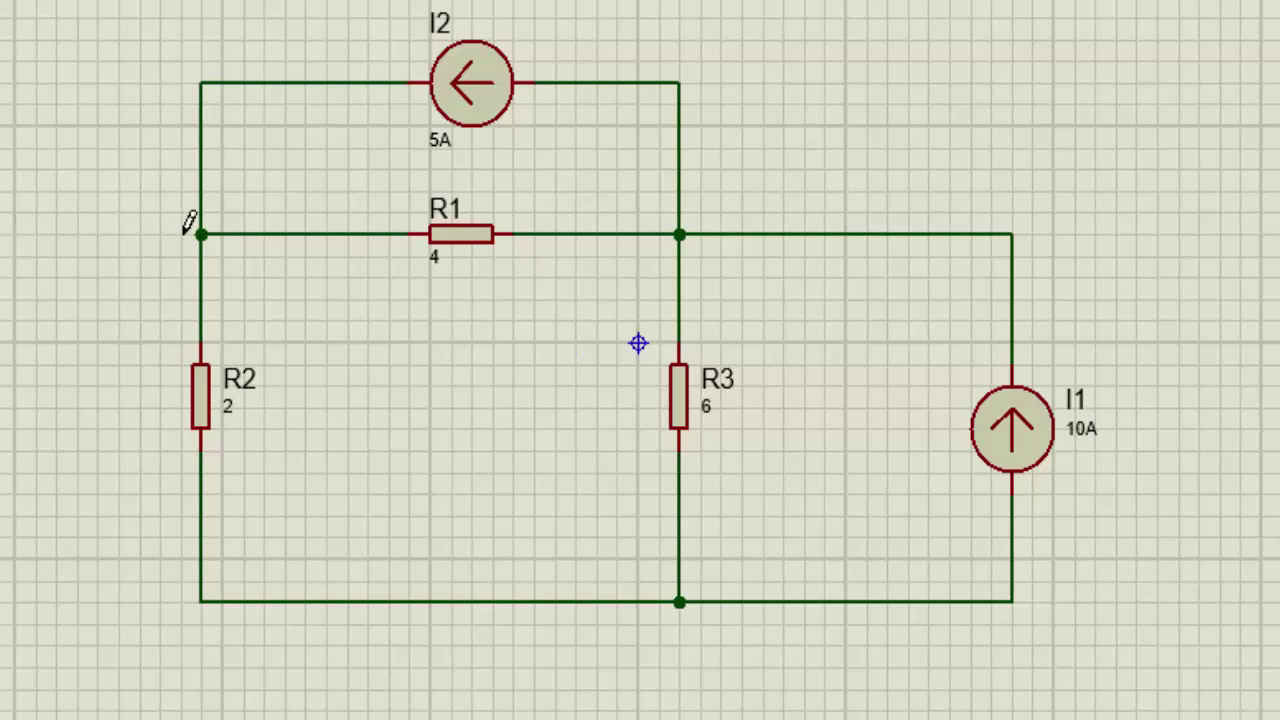
mouse_move(205, 195)
mouse_down()
mouse_move(157, 245)
mouse_move(240, 215)
mouse_up()
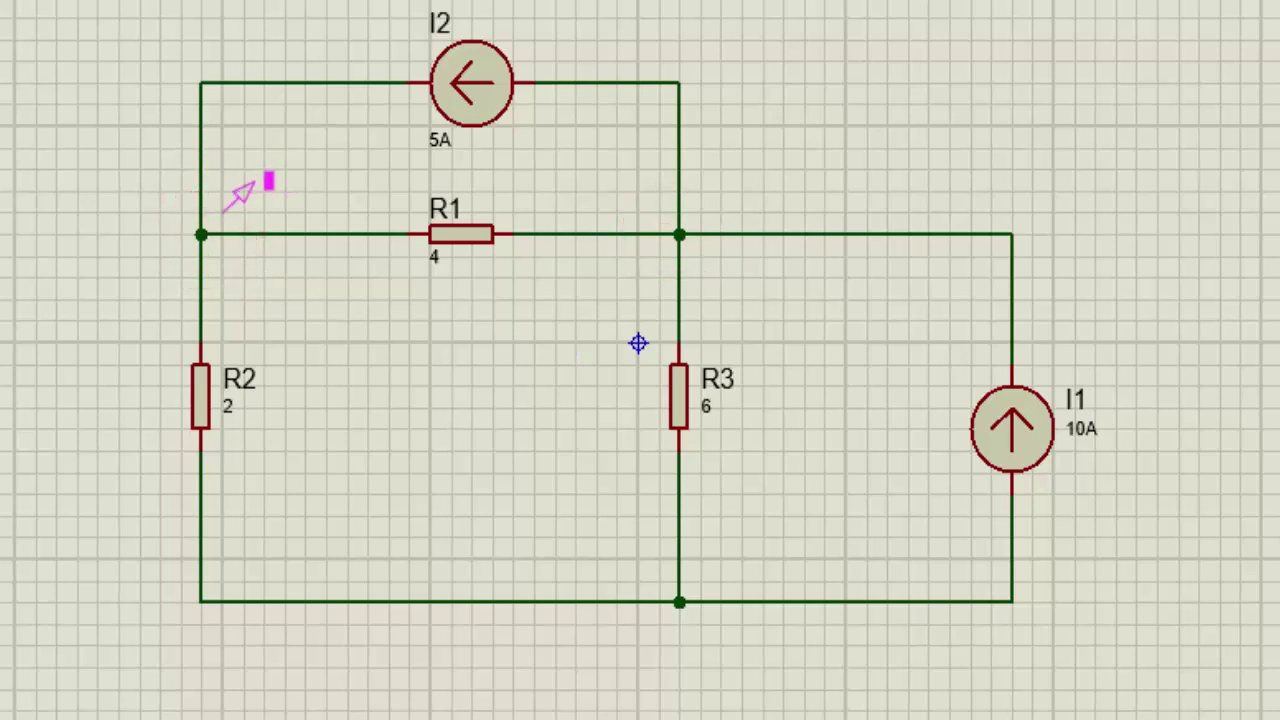
click(226, 231)
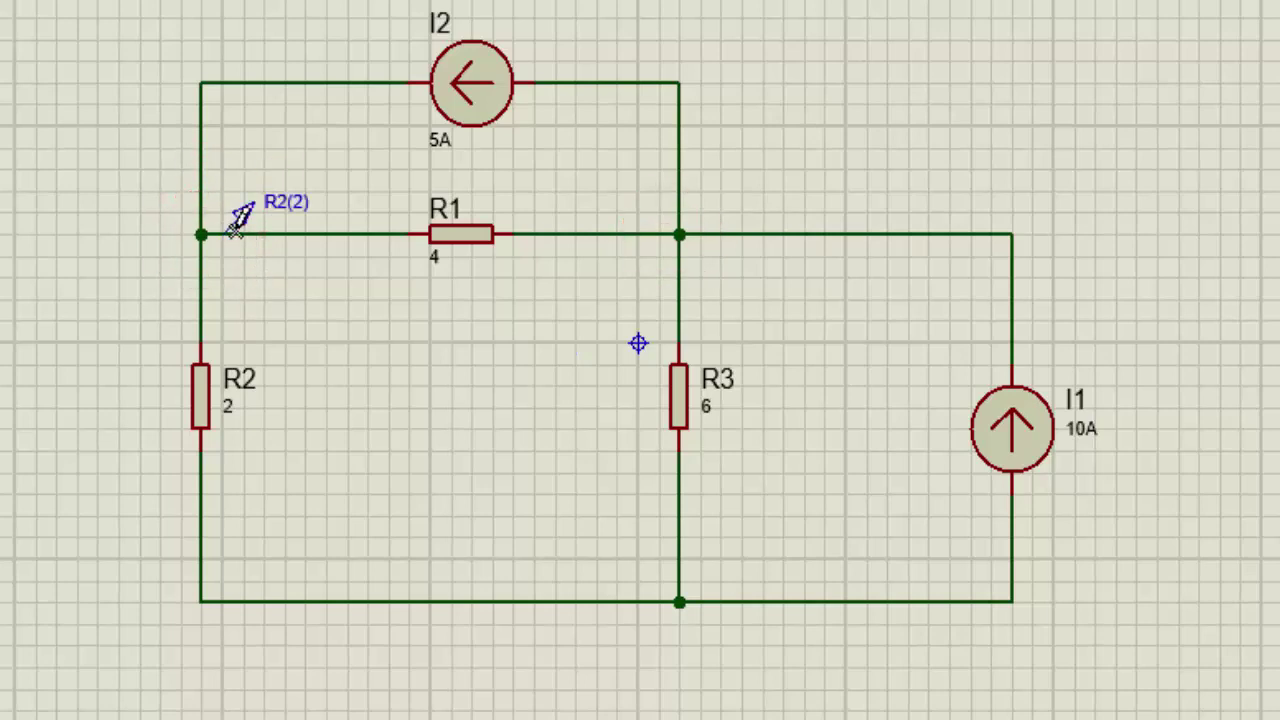
click(699, 235)
Rename the voltage probe near R2 as v1 and the probe near R3 as v2
double_click(295, 220)
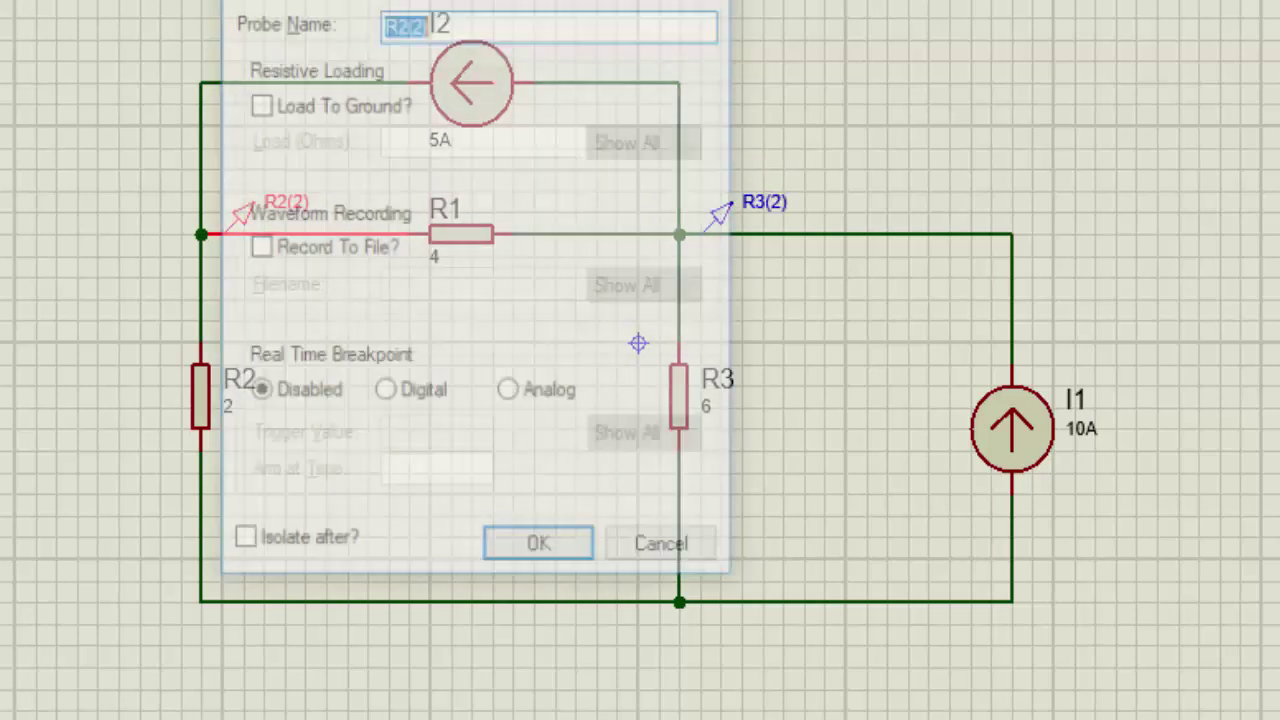
text(v1)
key(Return)
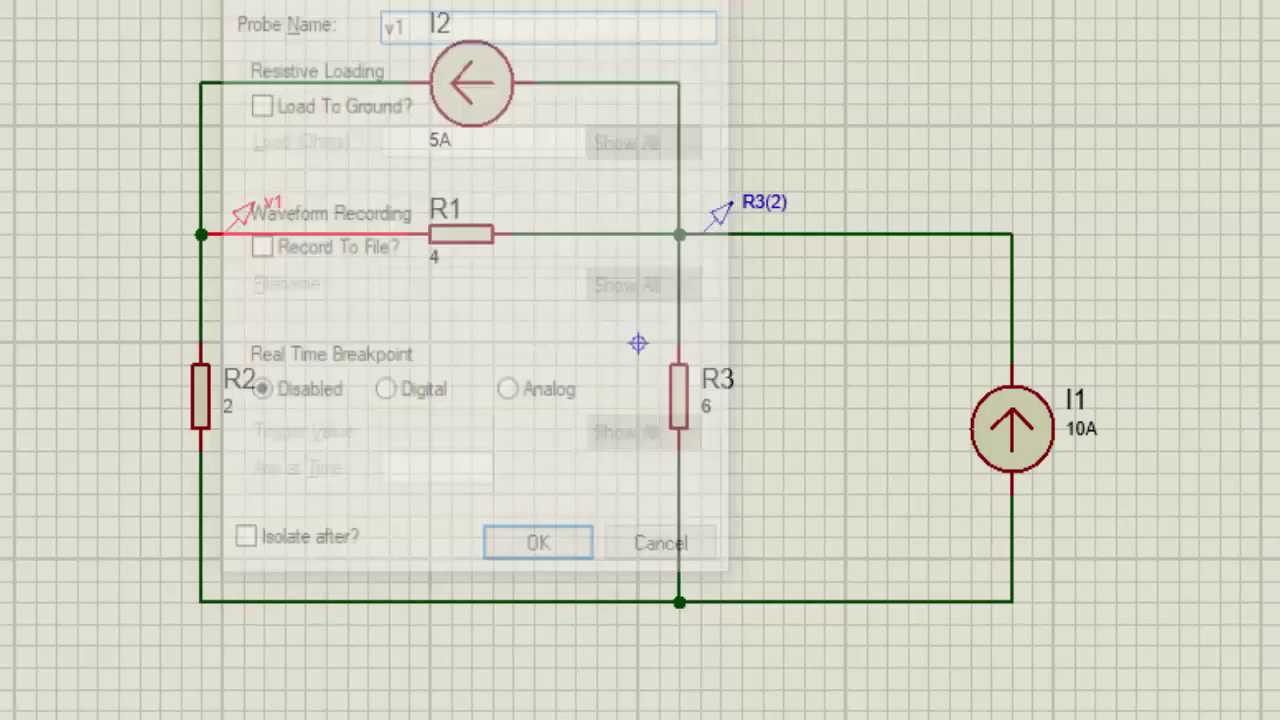
double_click(770, 220)
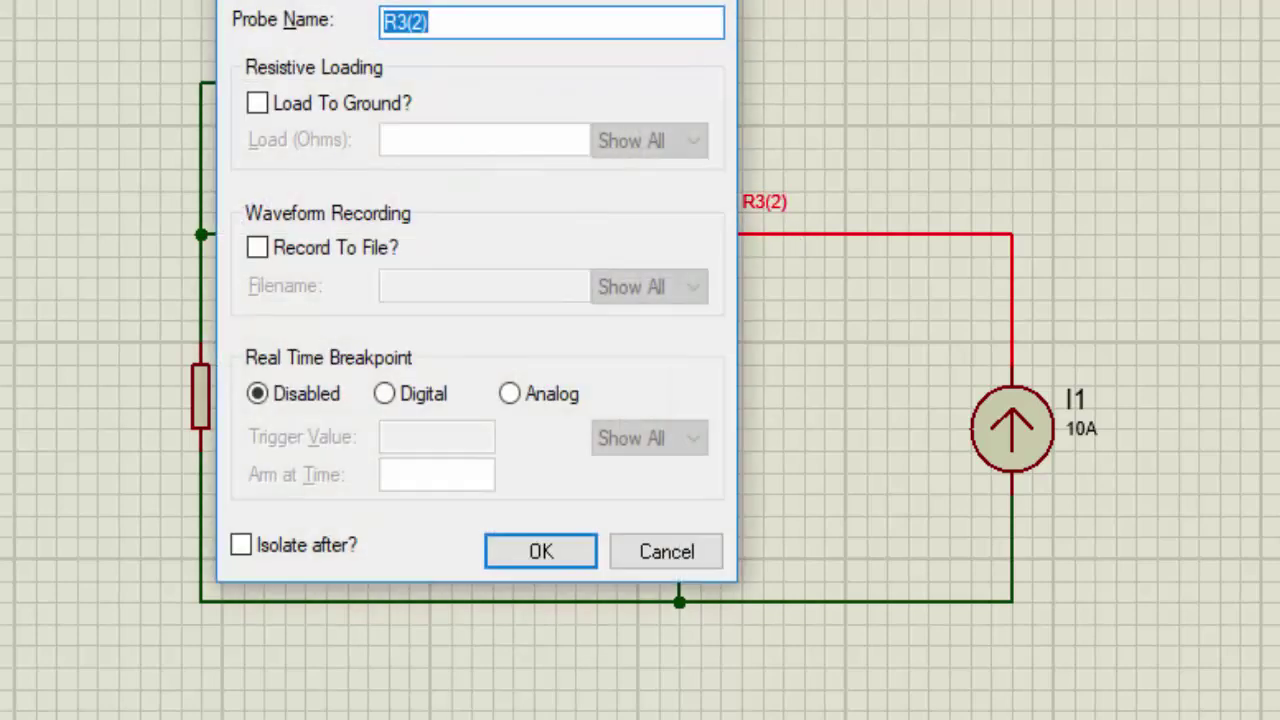
text(v2)
key(Return)
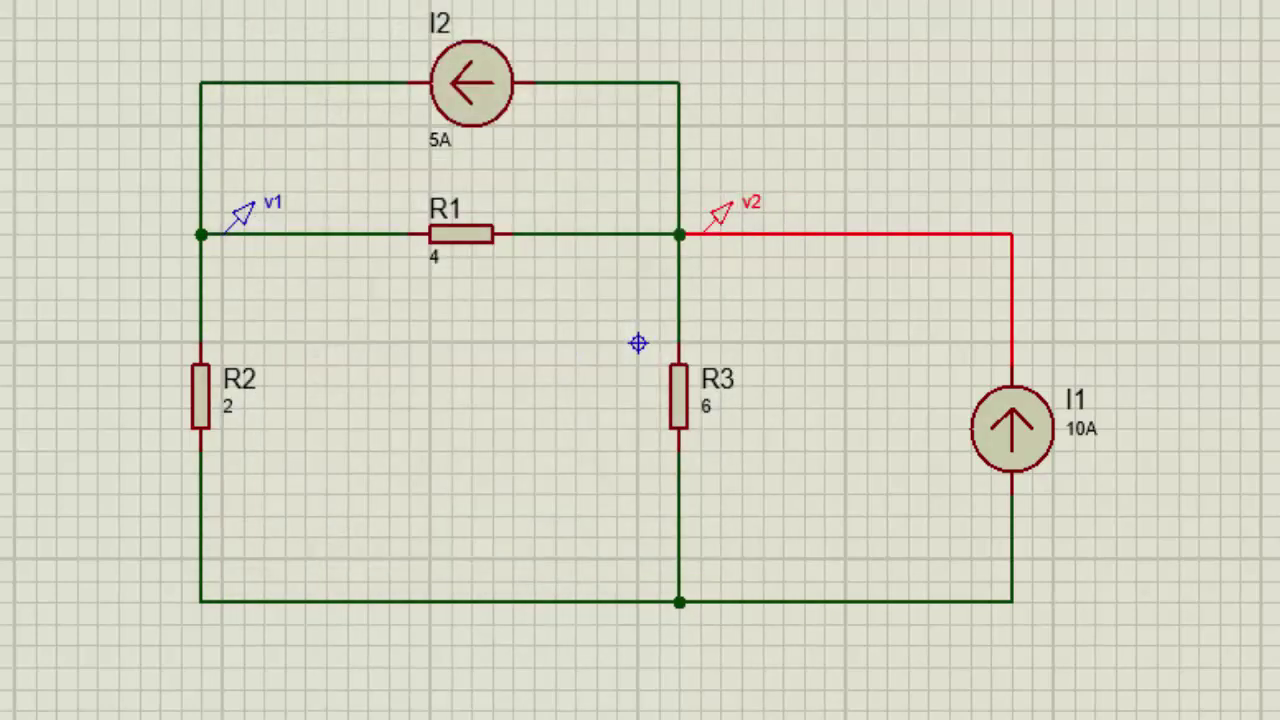
click(834, 125)
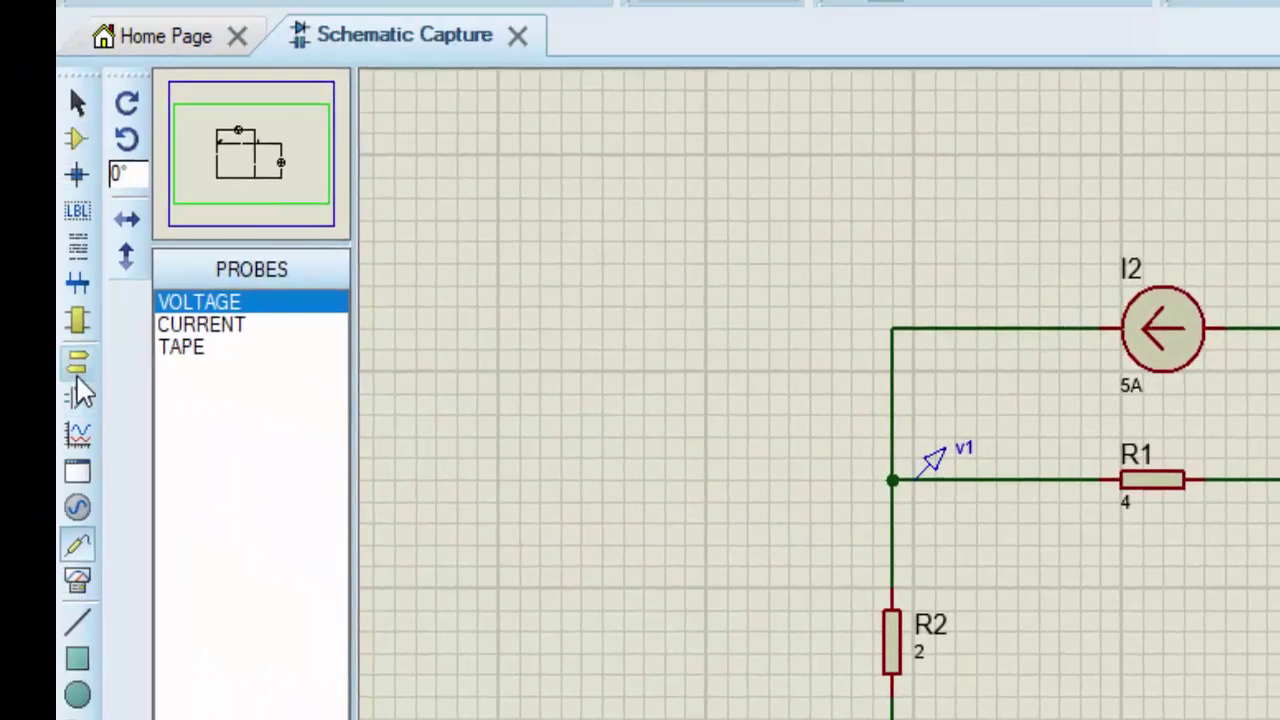
Place a ground terminal below the circuit, wire it to the bottom wire between R2 and R3, and run the simulation
click(95, 395)
click(200, 413)
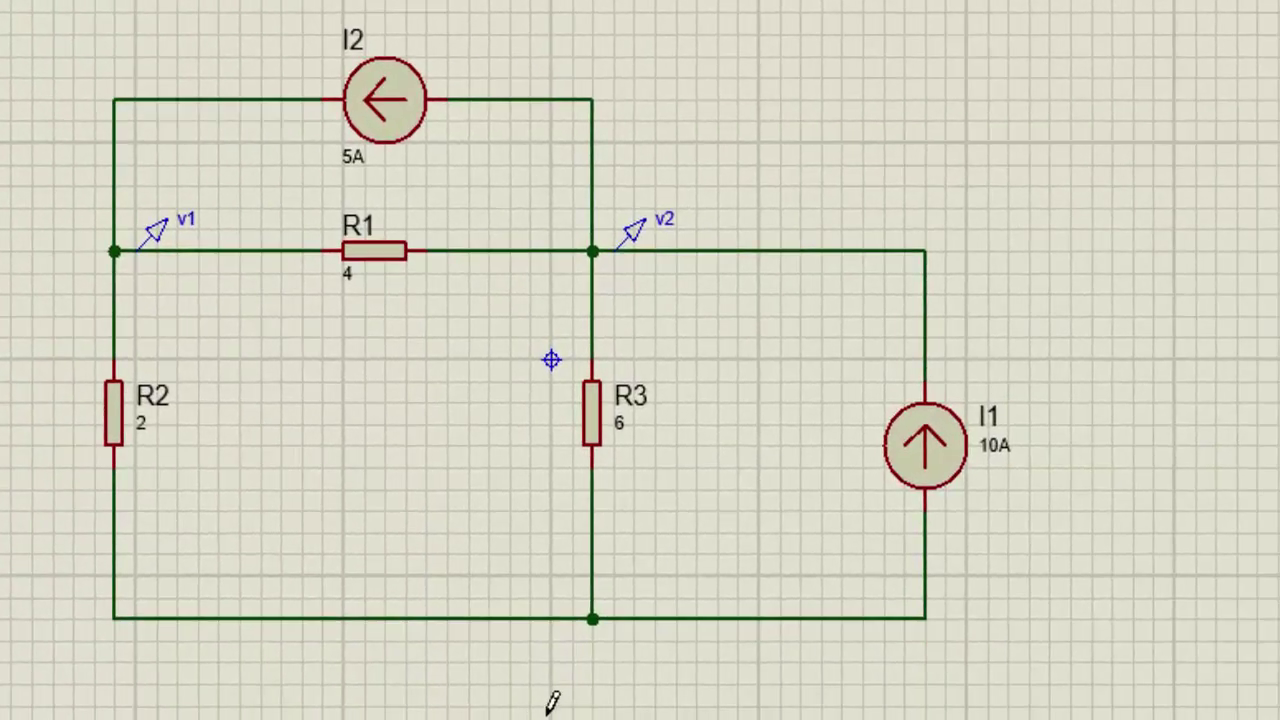
click(490, 684)
click(552, 698)
click(552, 686)
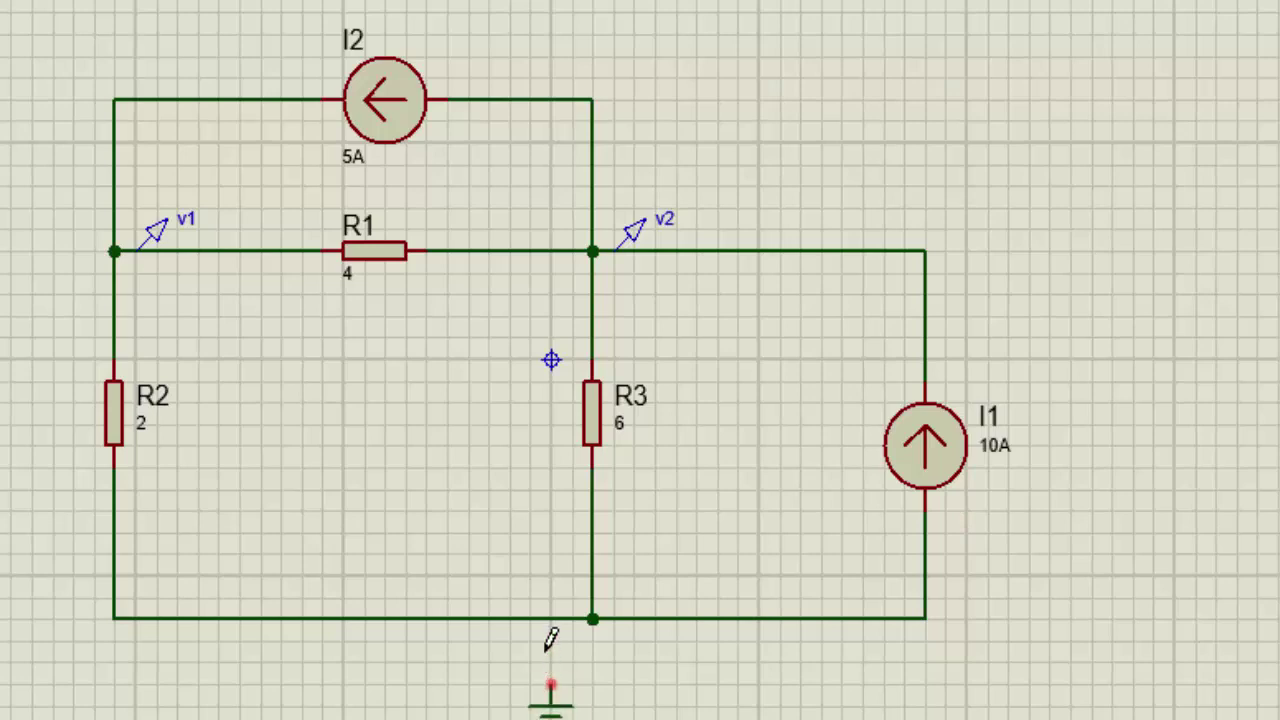
click(552, 618)
key(F12)
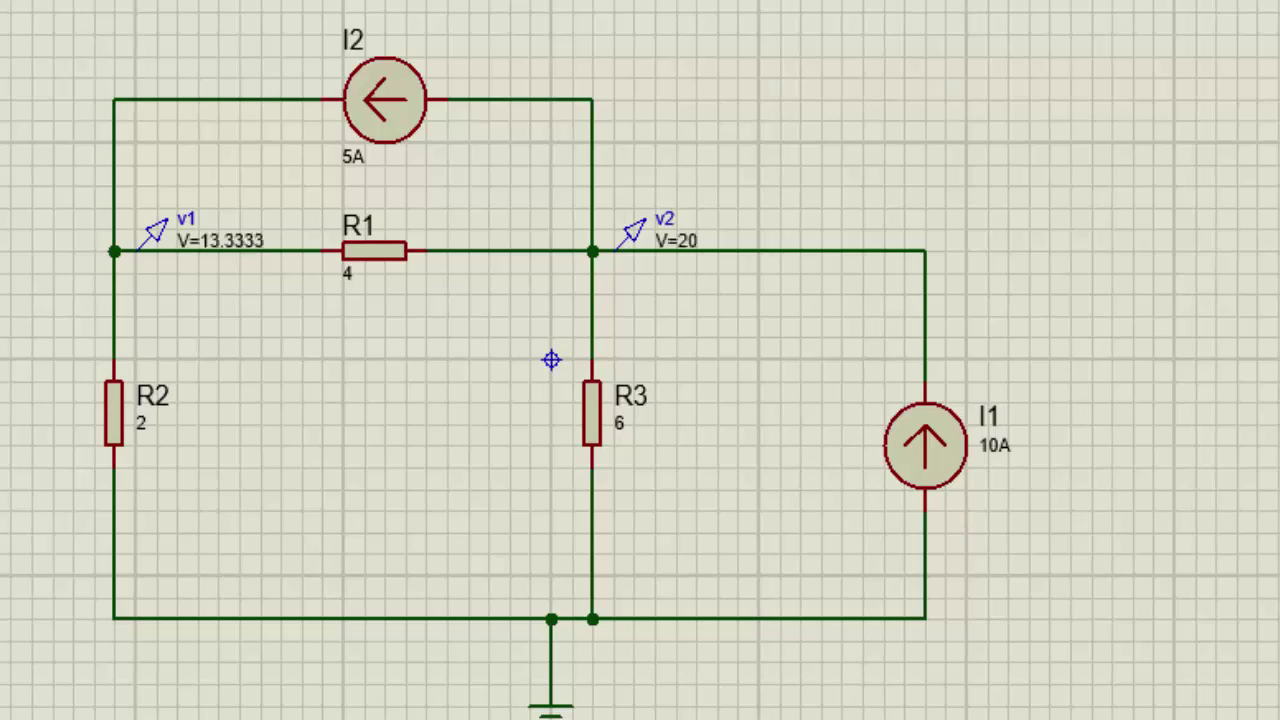
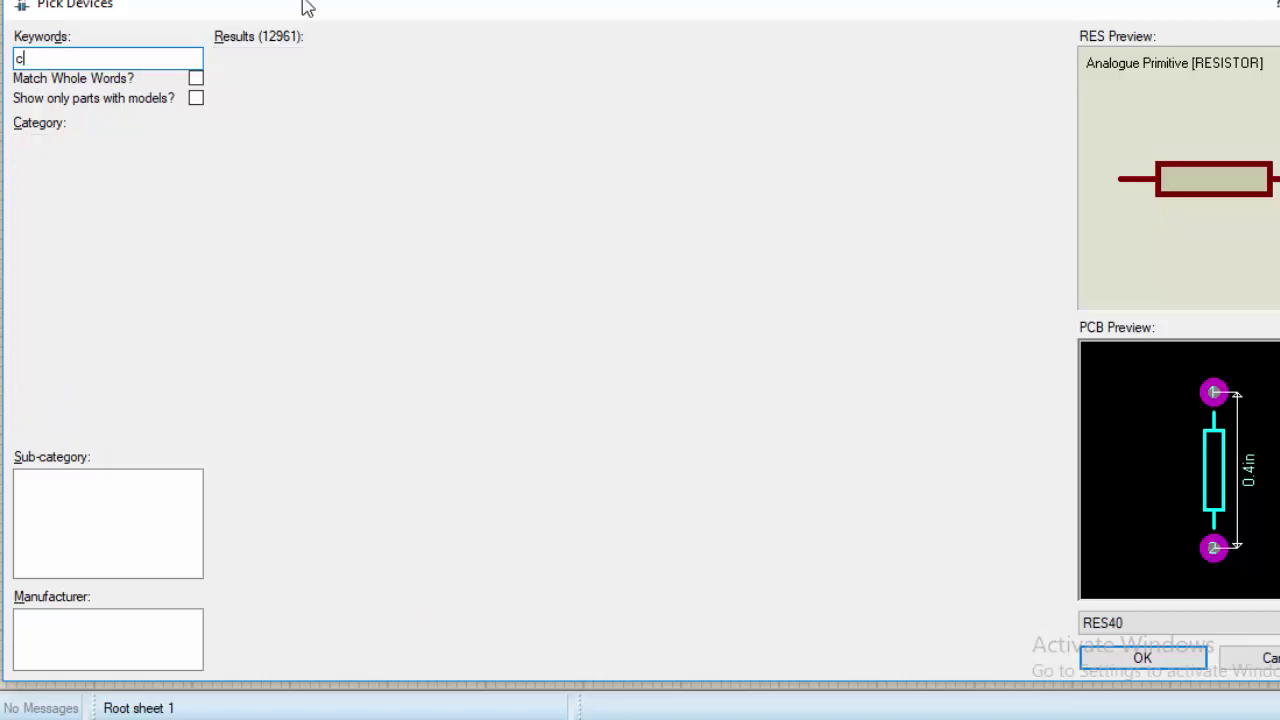
Search the device library for cccs and add the CCCS wired-control current source to the new schematic's device list
text(ccs)
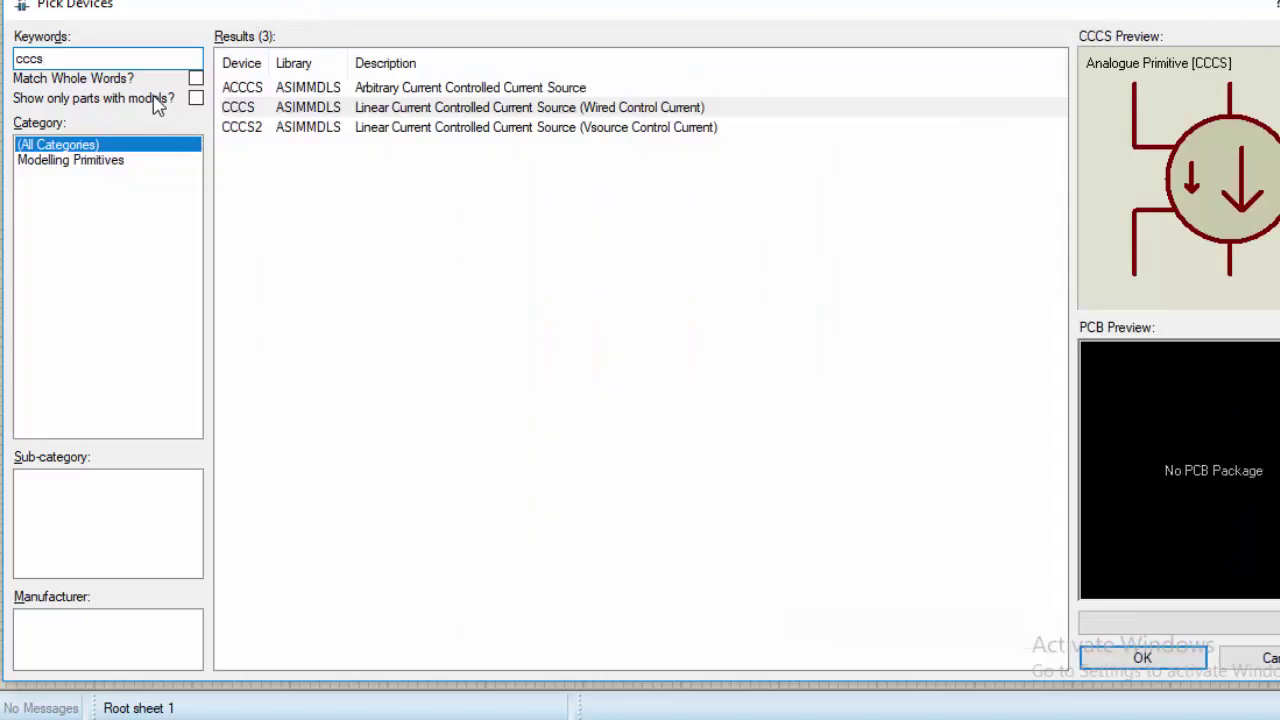
click(271, 112)
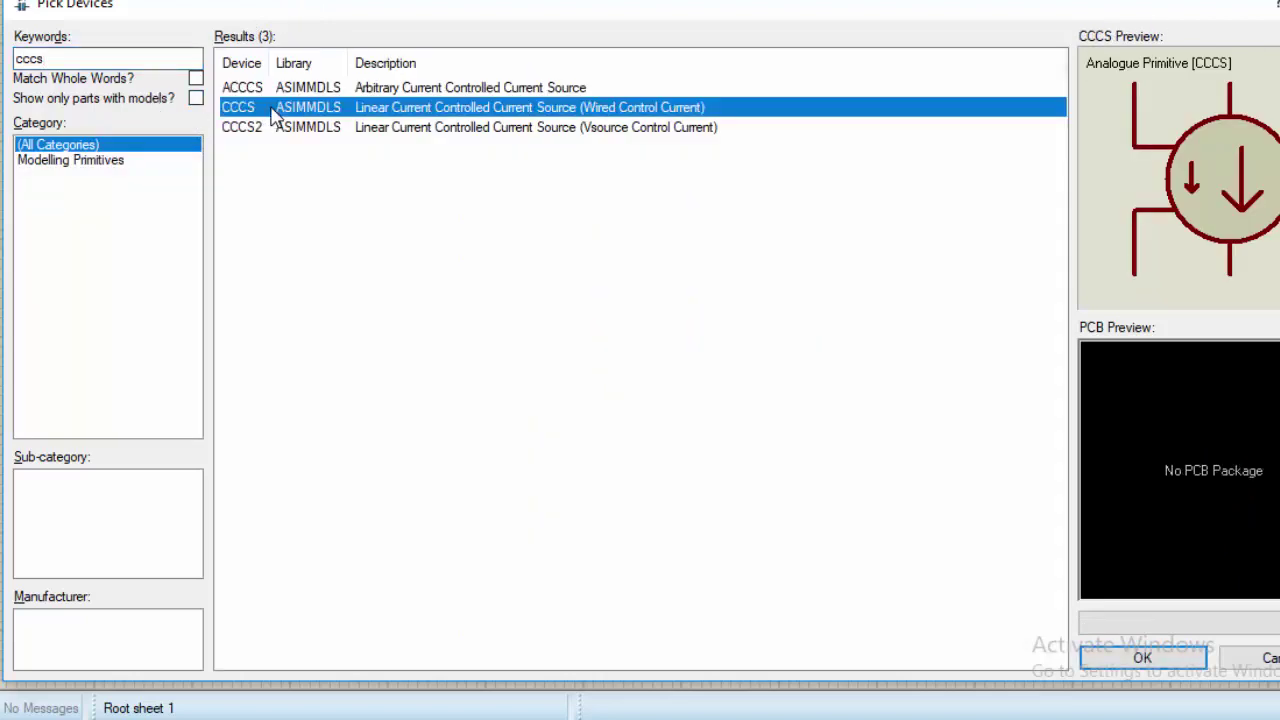
click(1150, 658)
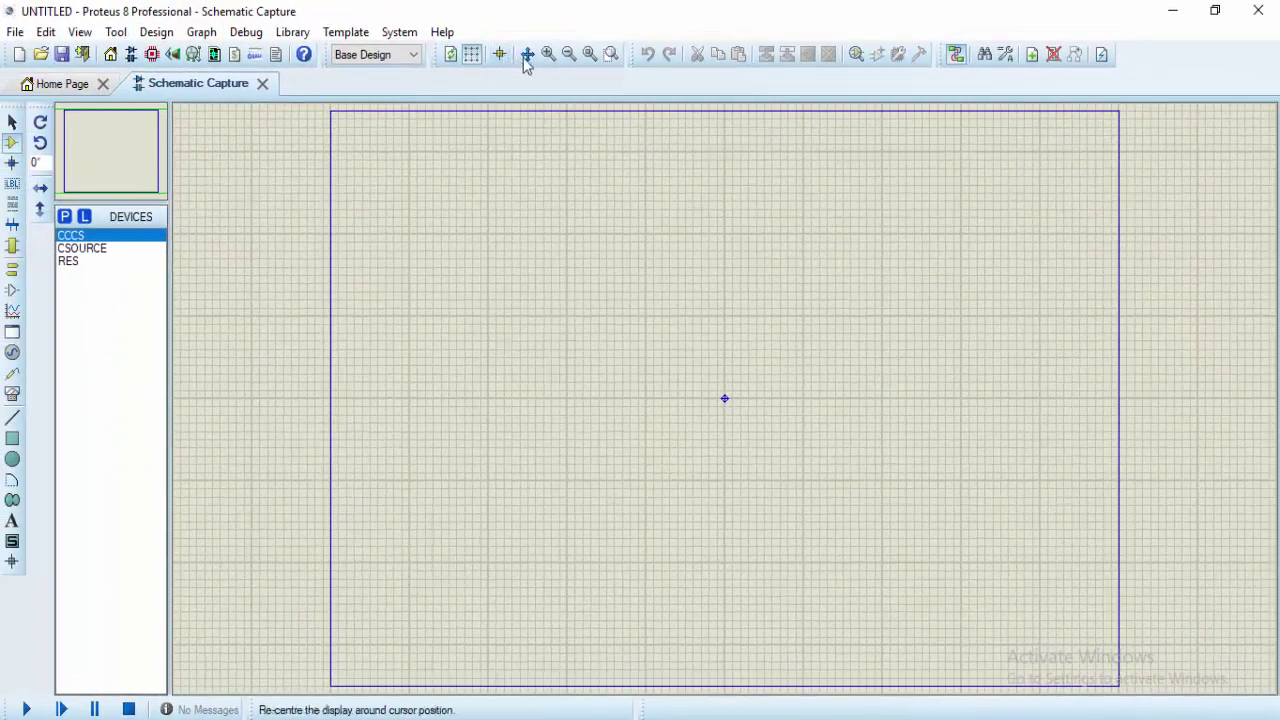
Place one CSOURCE current source toward the left side of the empty sheet
click(549, 56)
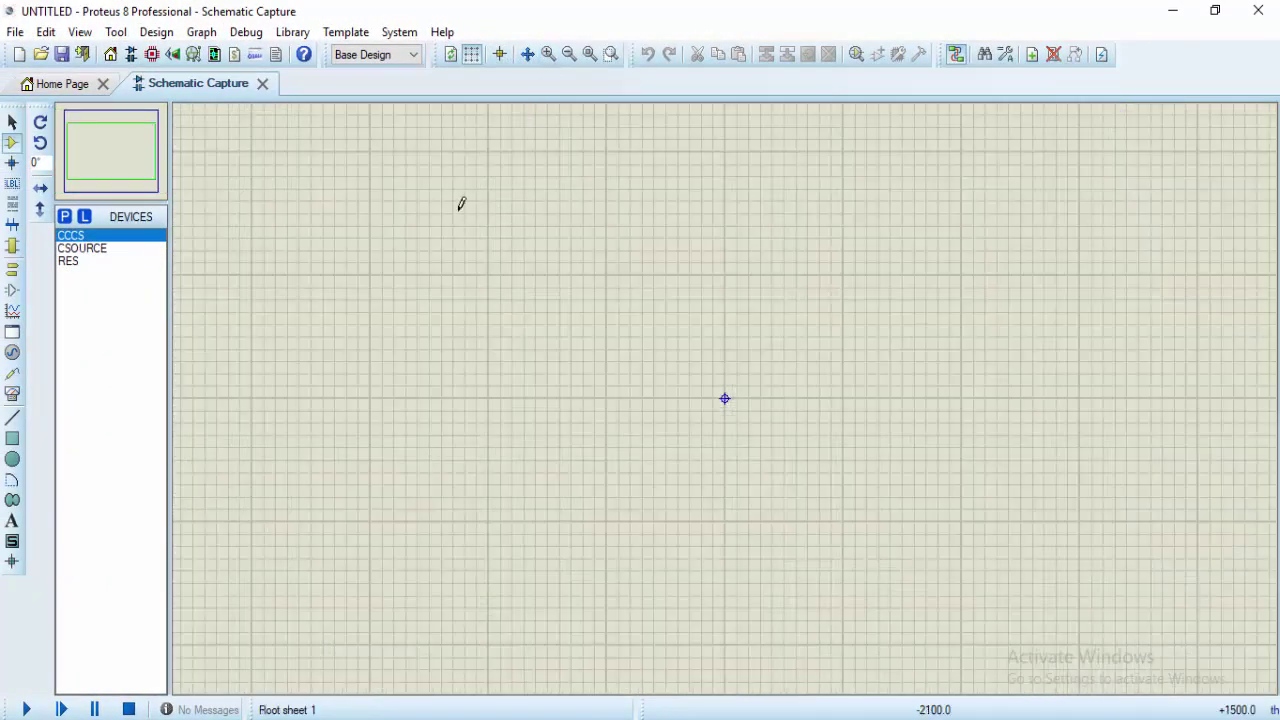
click(84, 249)
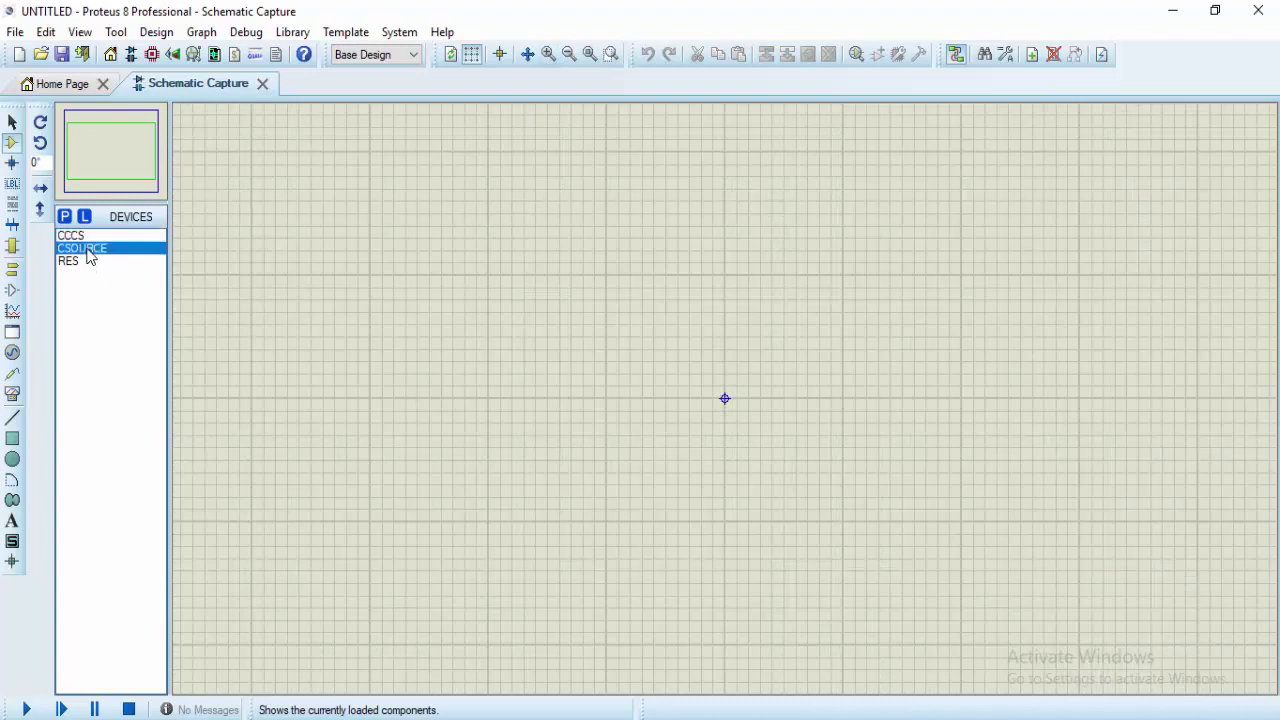
click(403, 317)
click(272, 353)
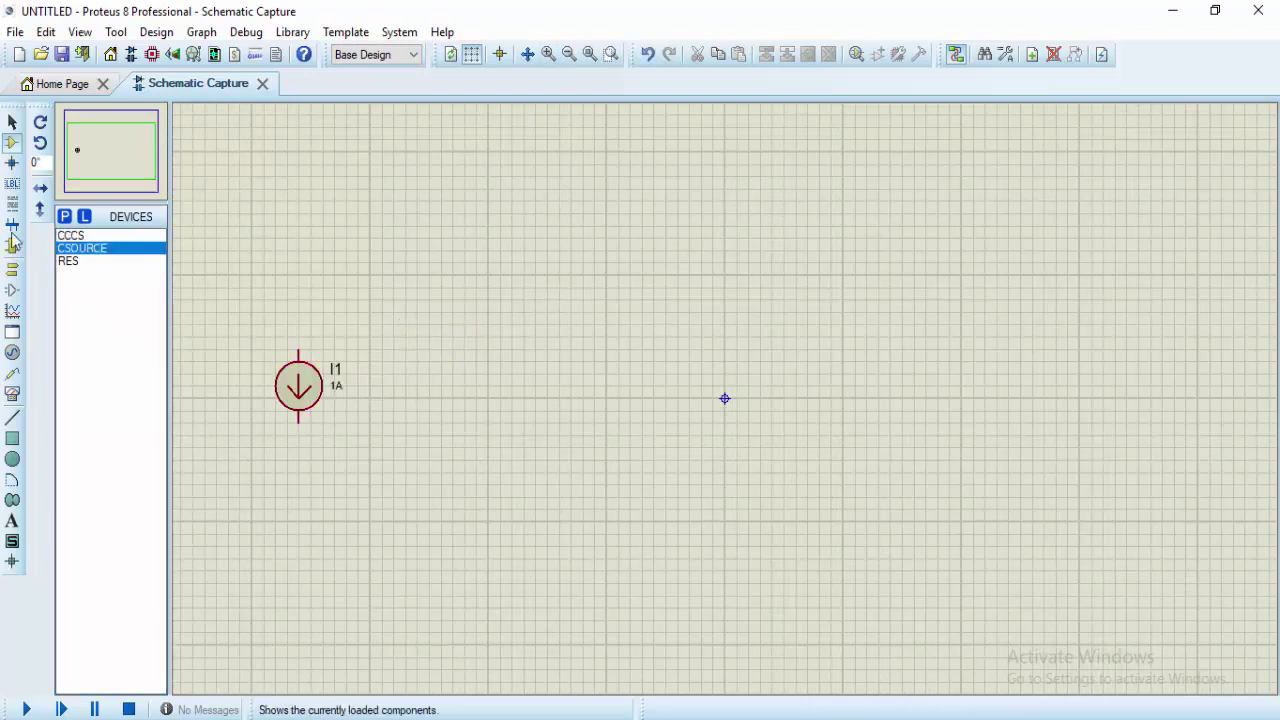
Place two horizontal RES resistors in one row above and to the right of current source I1, spaced well apart
click(66, 261)
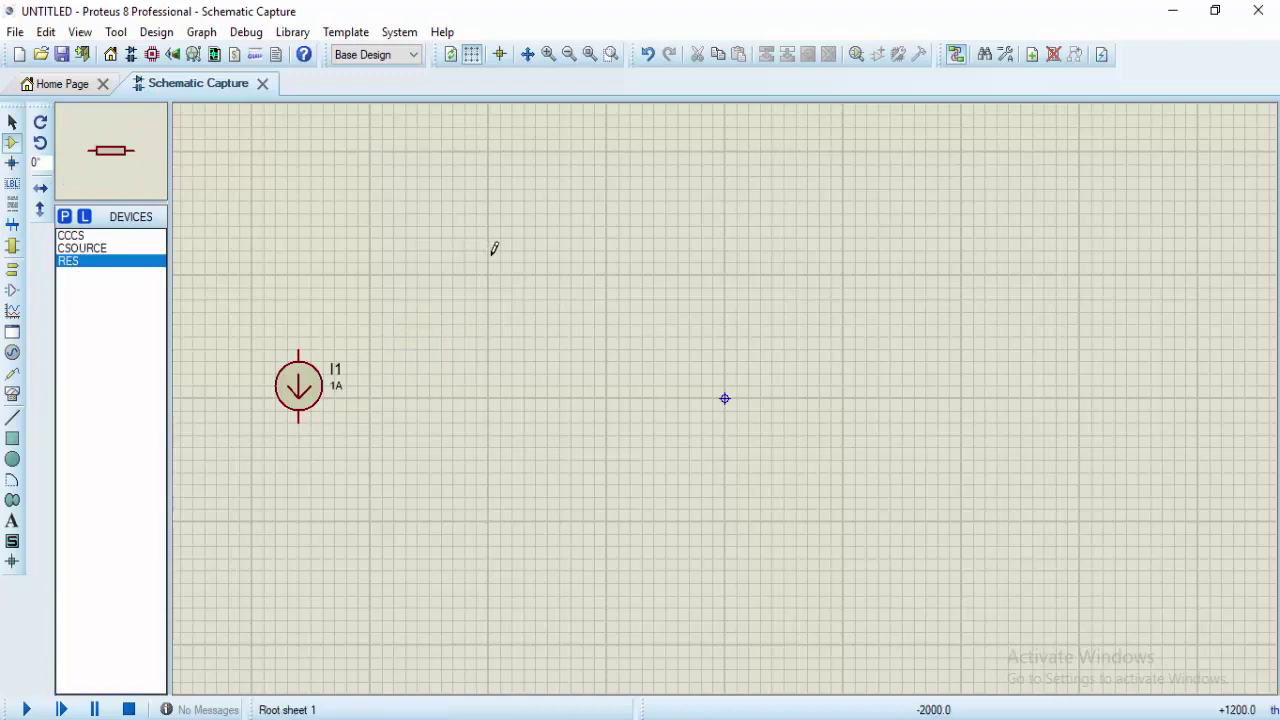
click(524, 260)
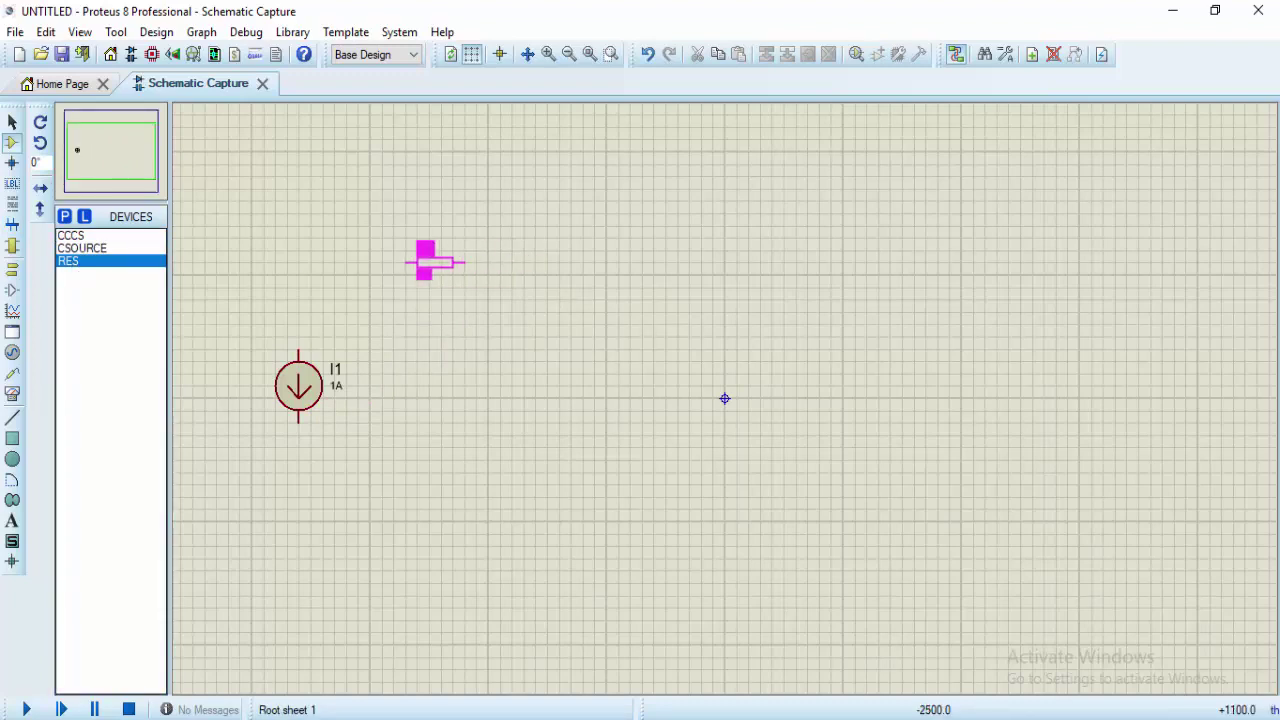
click(435, 262)
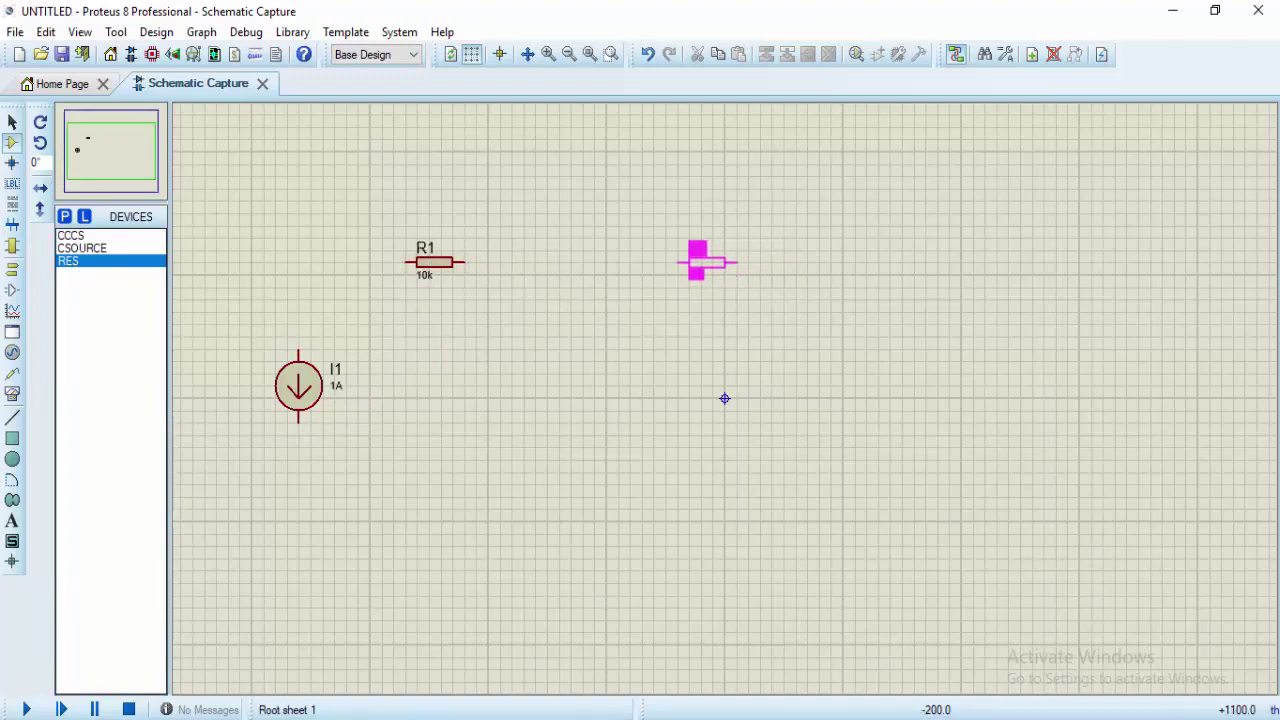
click(707, 262)
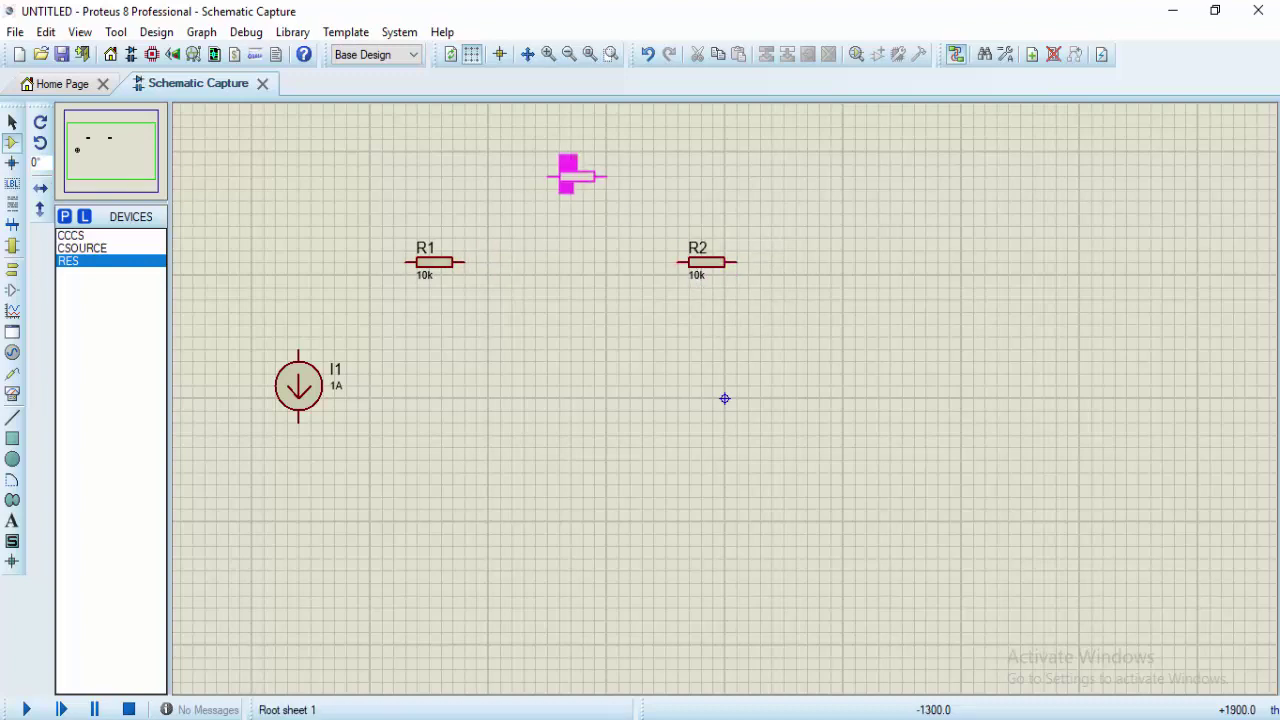
Place one horizontal resistor centred above R1 and R2, and another below them, rotated vertical and aligned level with I1
click(588, 164)
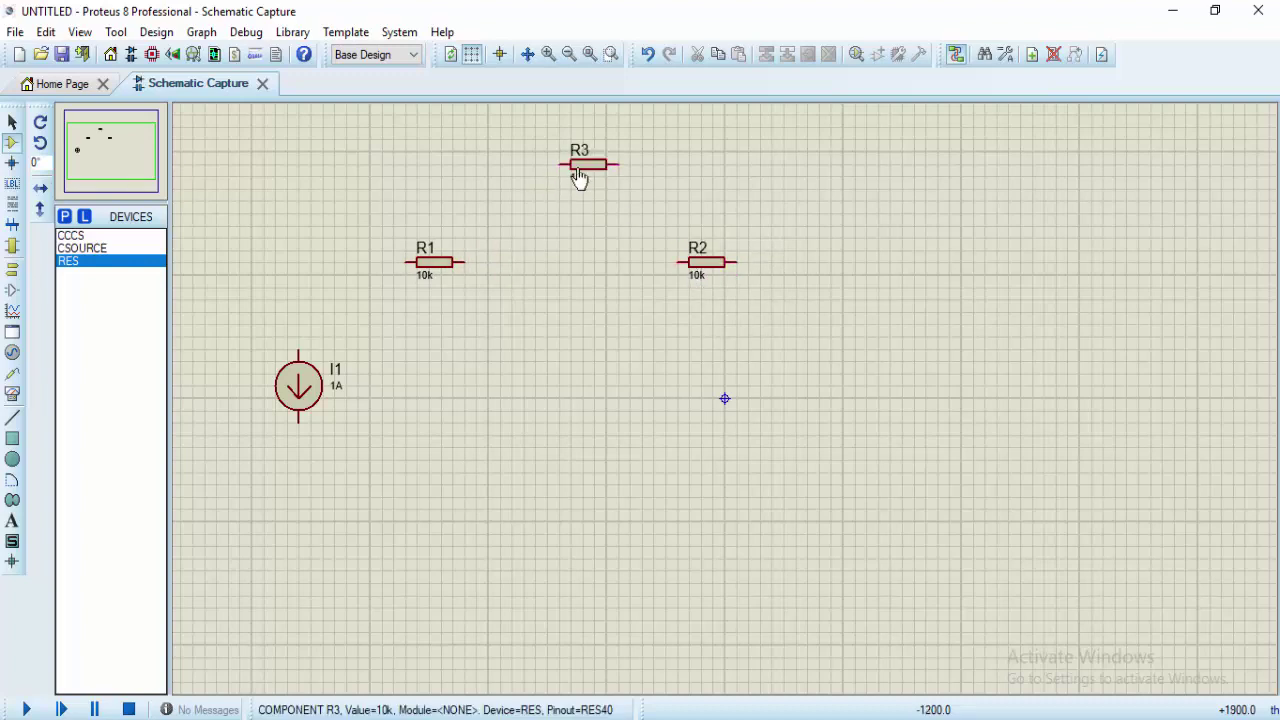
right_click(563, 333)
click(620, 343)
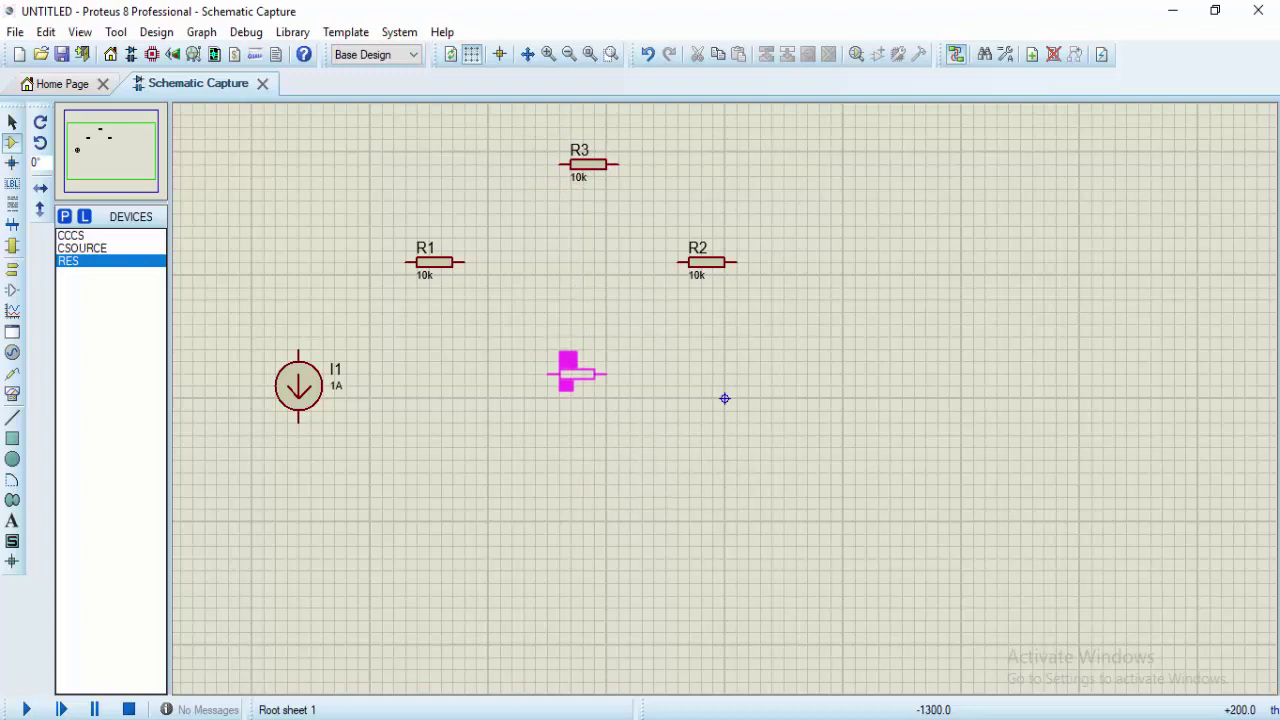
click(576, 374)
right_click(590, 378)
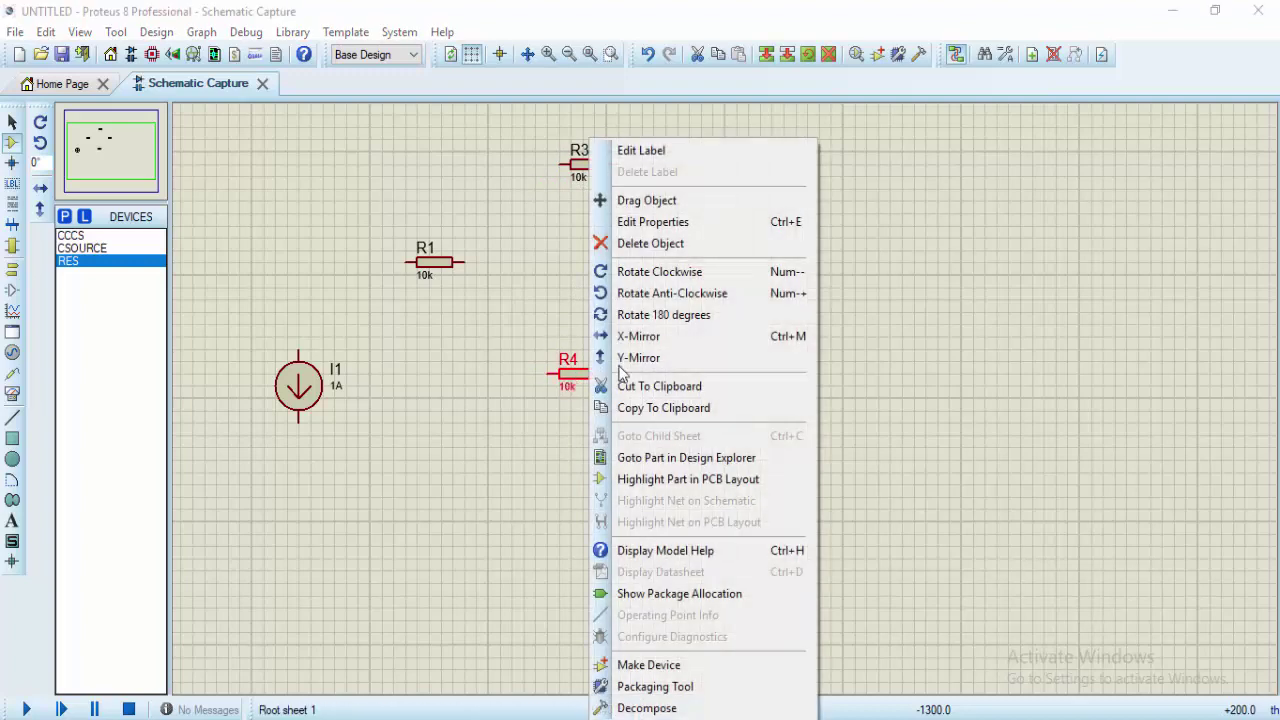
click(626, 293)
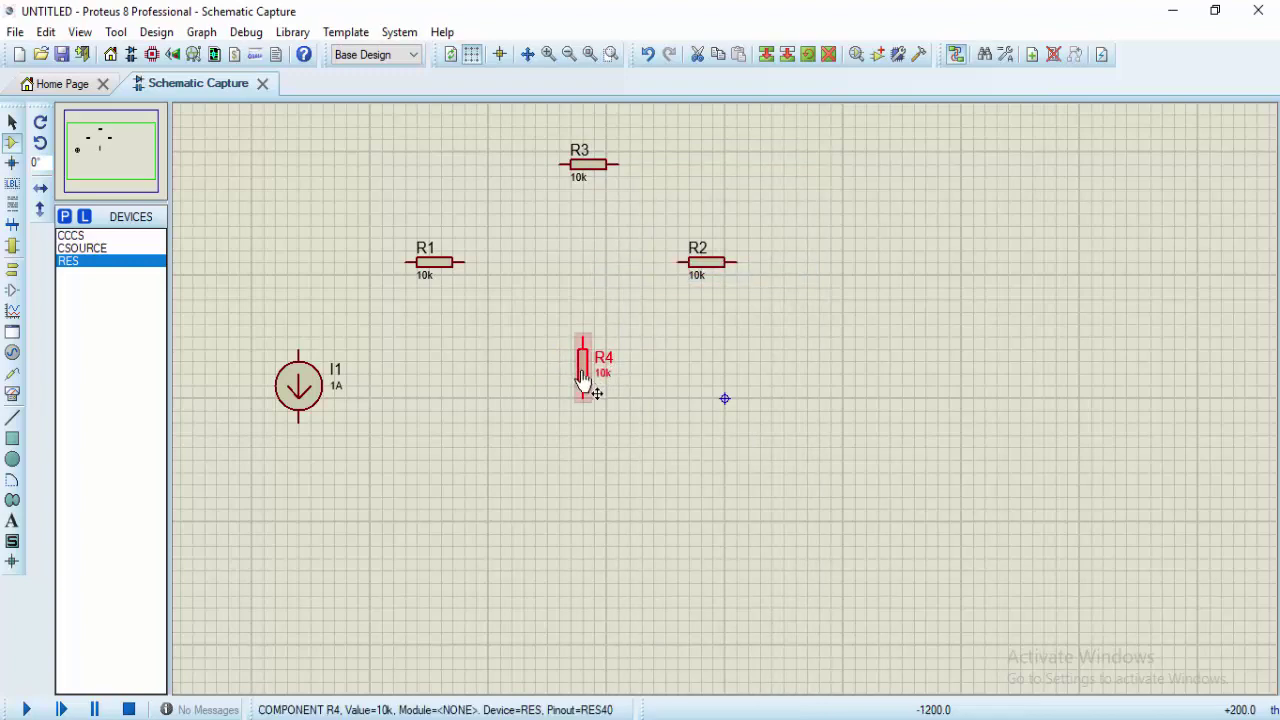
mouse_move(584, 370)
mouse_down()
mouse_move(572, 390)
mouse_move(590, 390)
mouse_up()
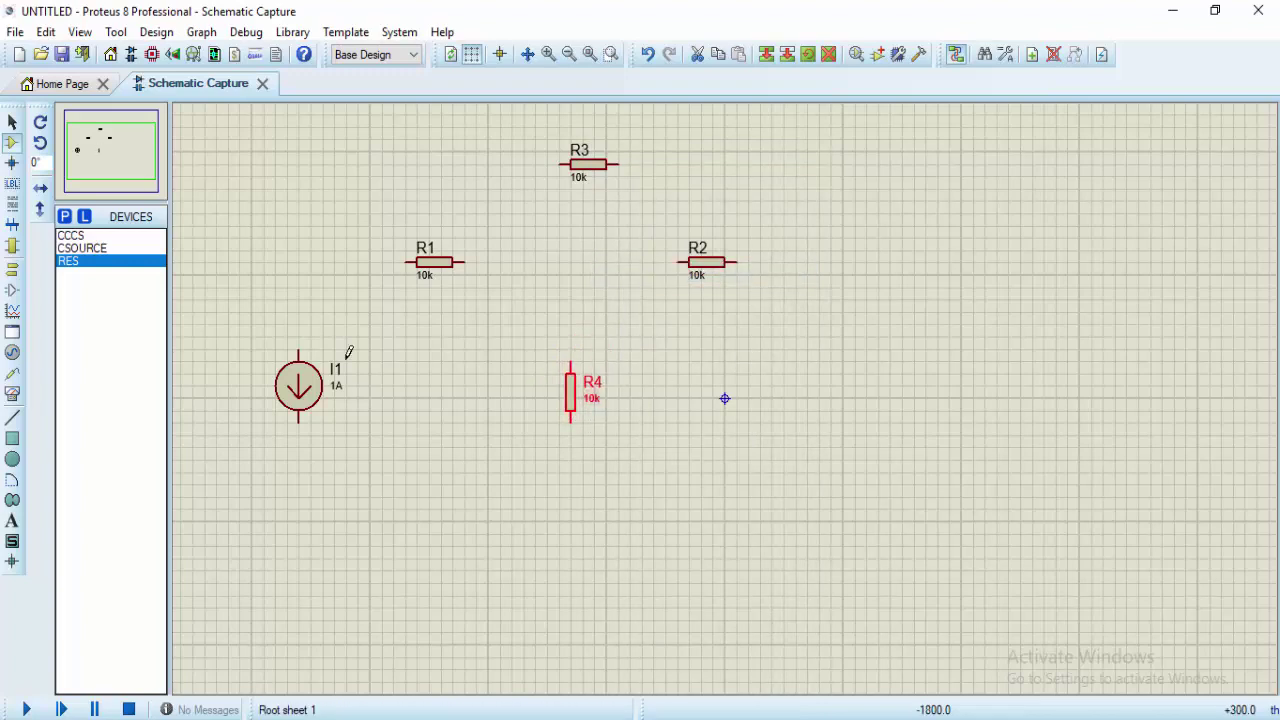
Place one CCCS current-controlled current source to the right of R4, level with I1
click(79, 237)
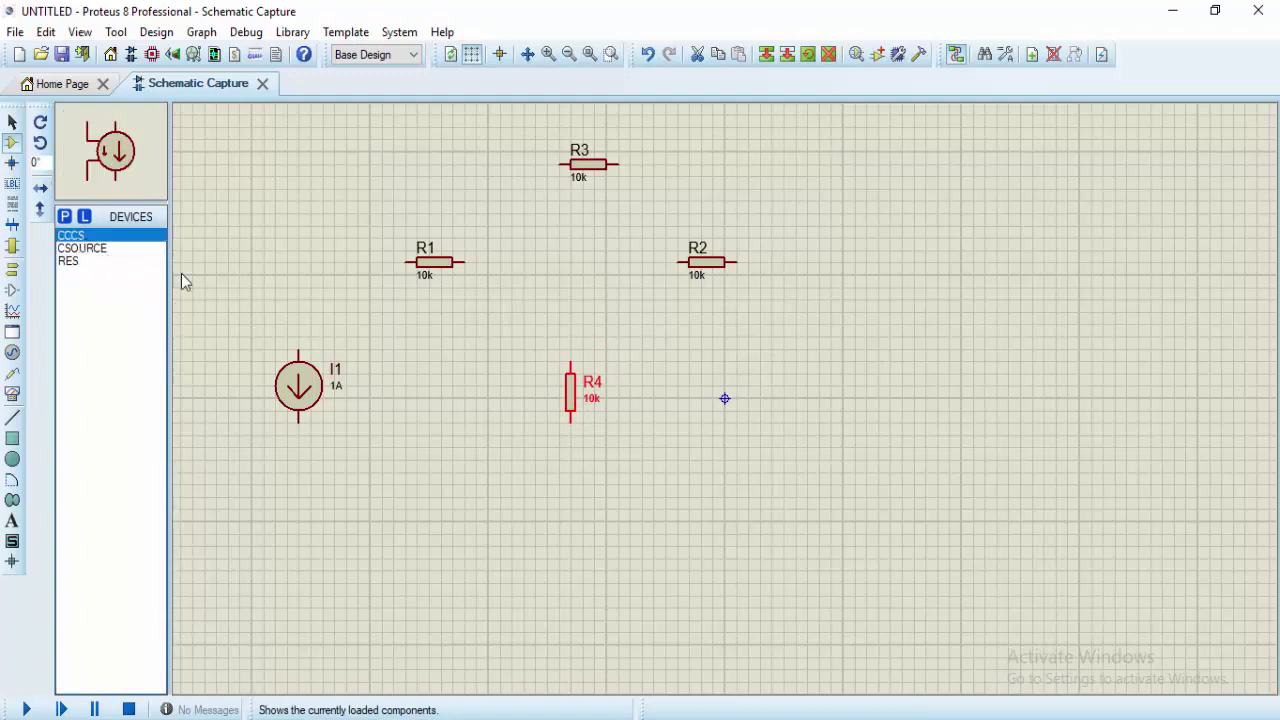
click(846, 354)
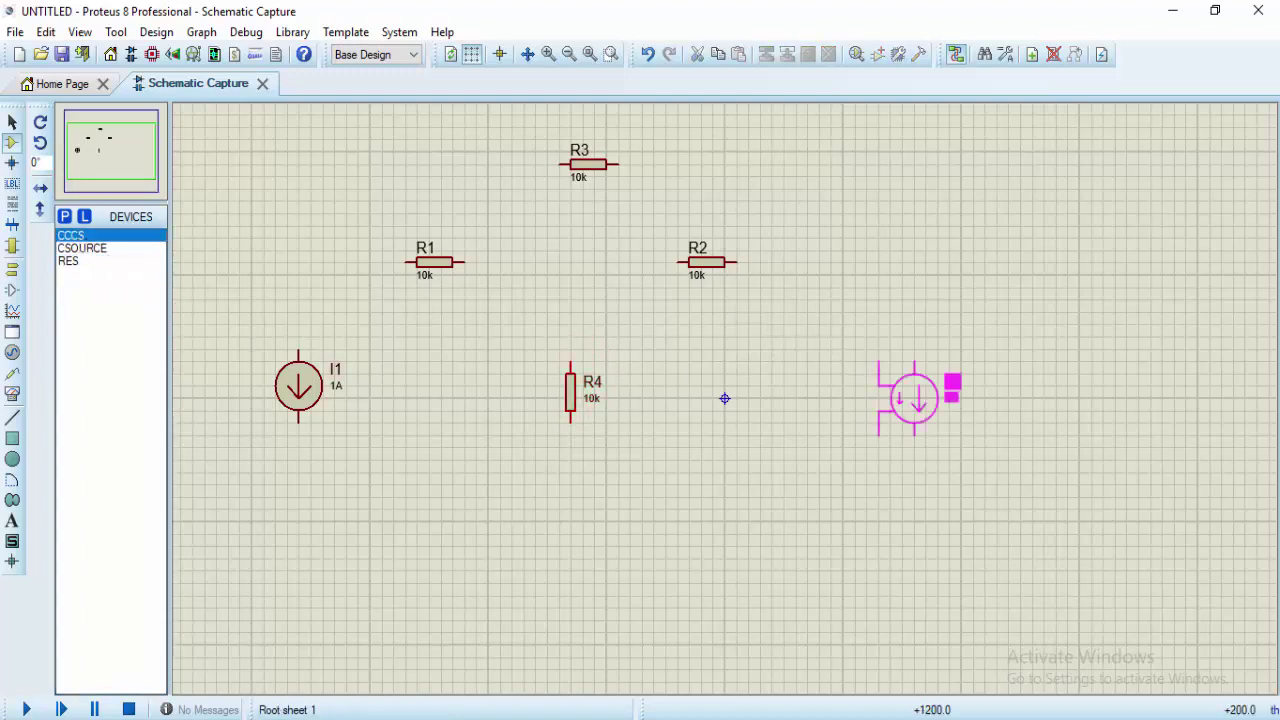
click(878, 398)
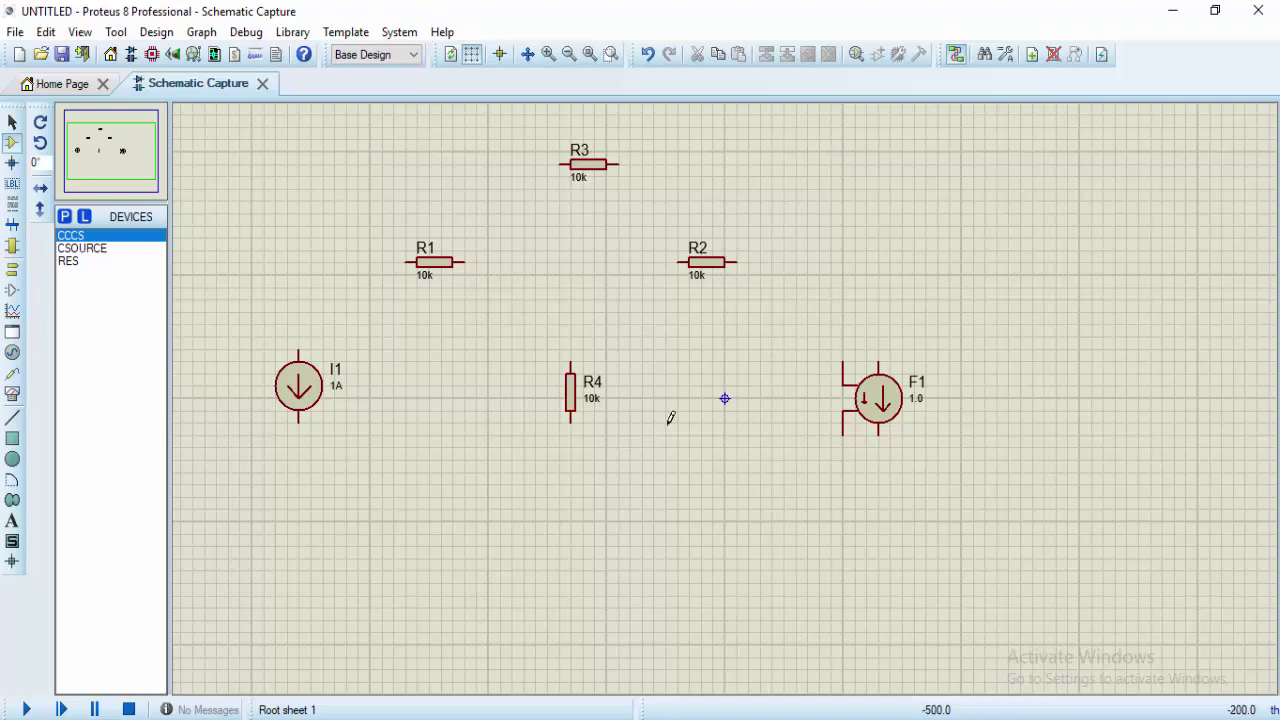
Wire I1's lower terminal to the lower output terminal of F1, and connect R4's lower end to that wire
click(299, 426)
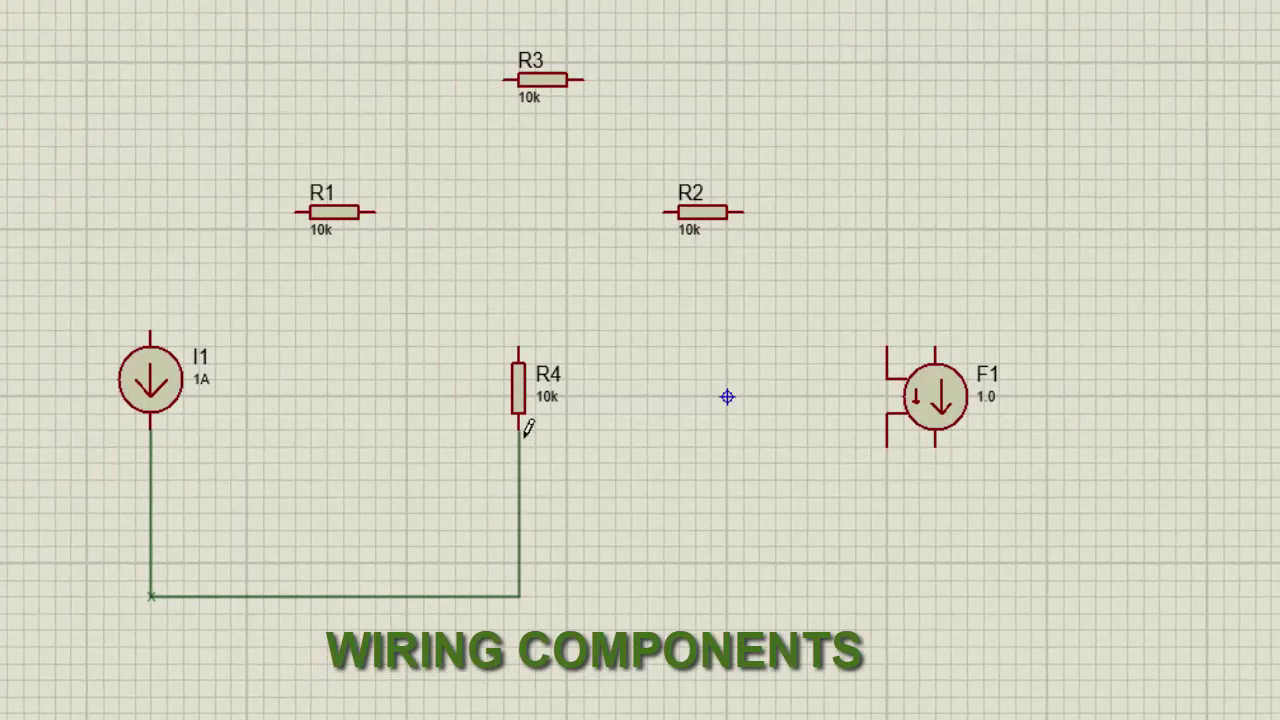
click(933, 432)
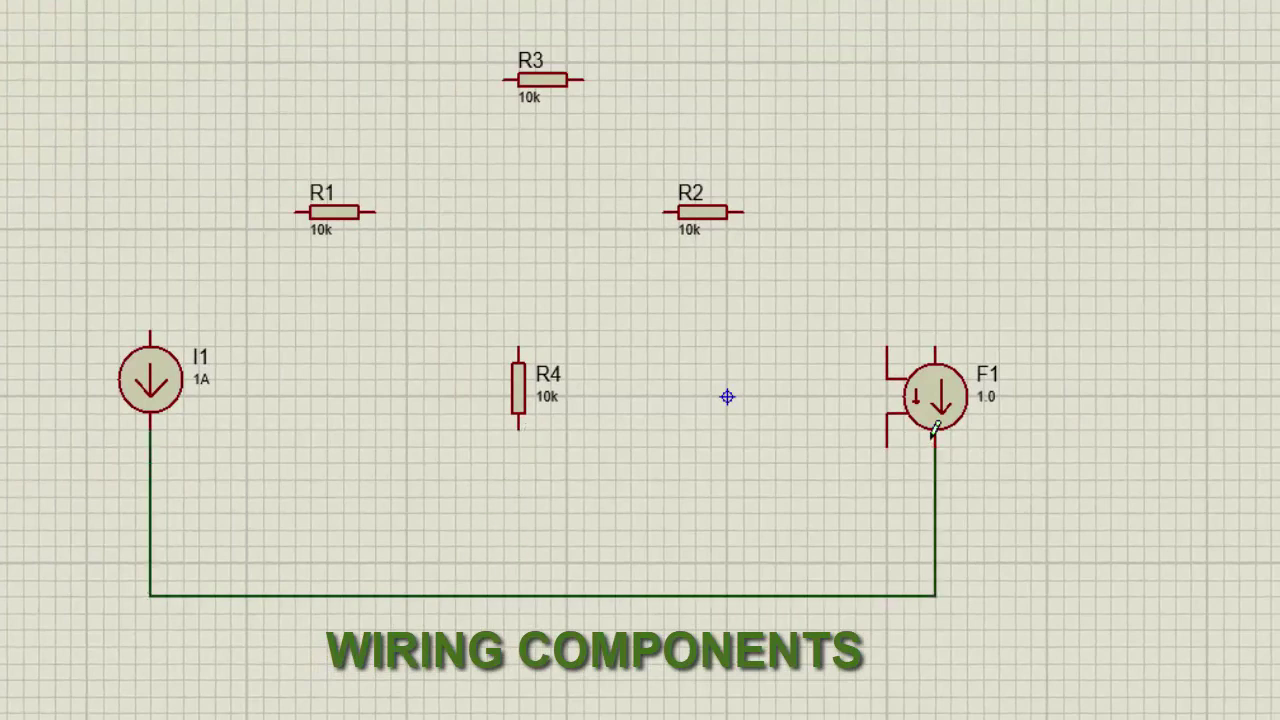
click(518, 430)
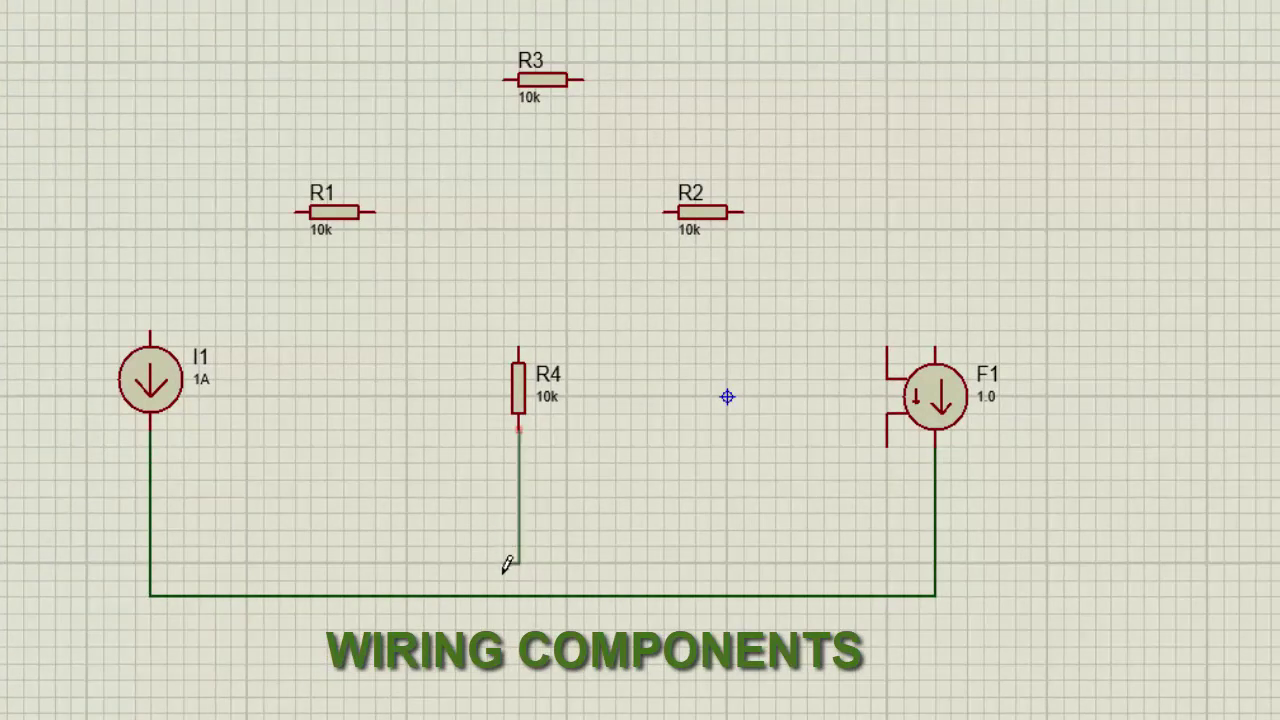
click(518, 596)
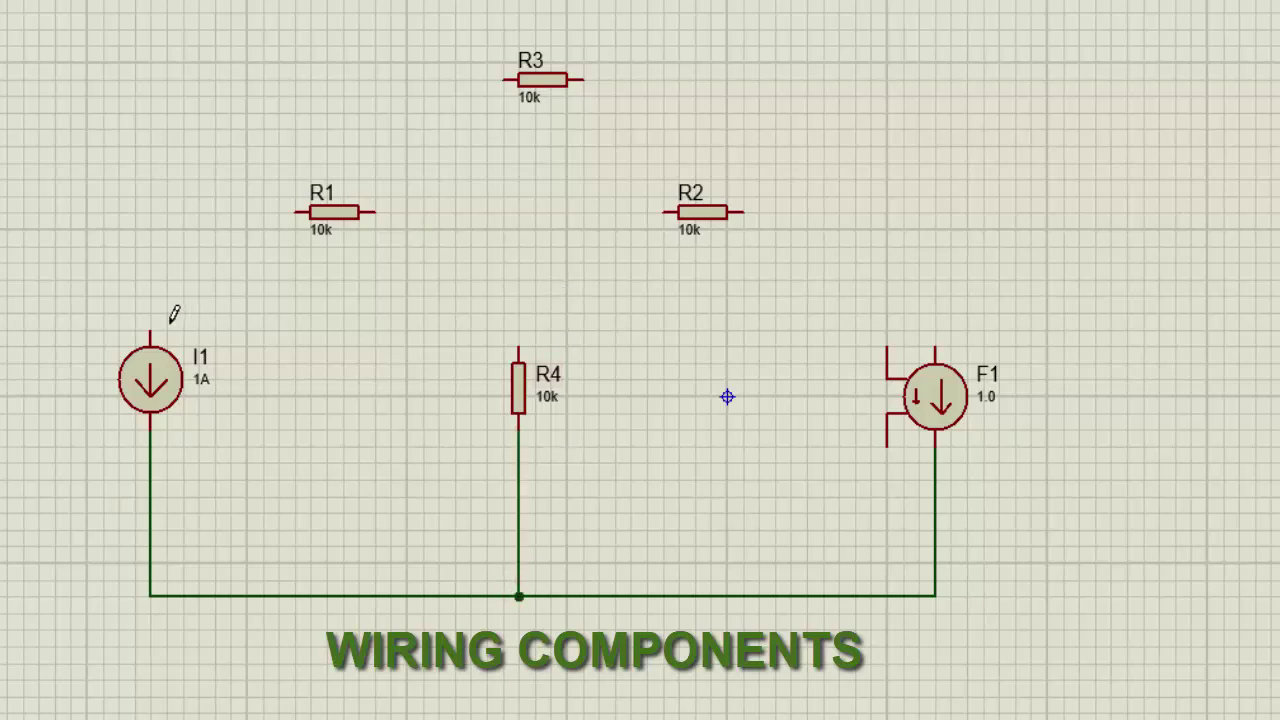
Wire I1's upper terminal to R3's left end, branch that wire to R1's left end, and join R1 to R2
click(152, 330)
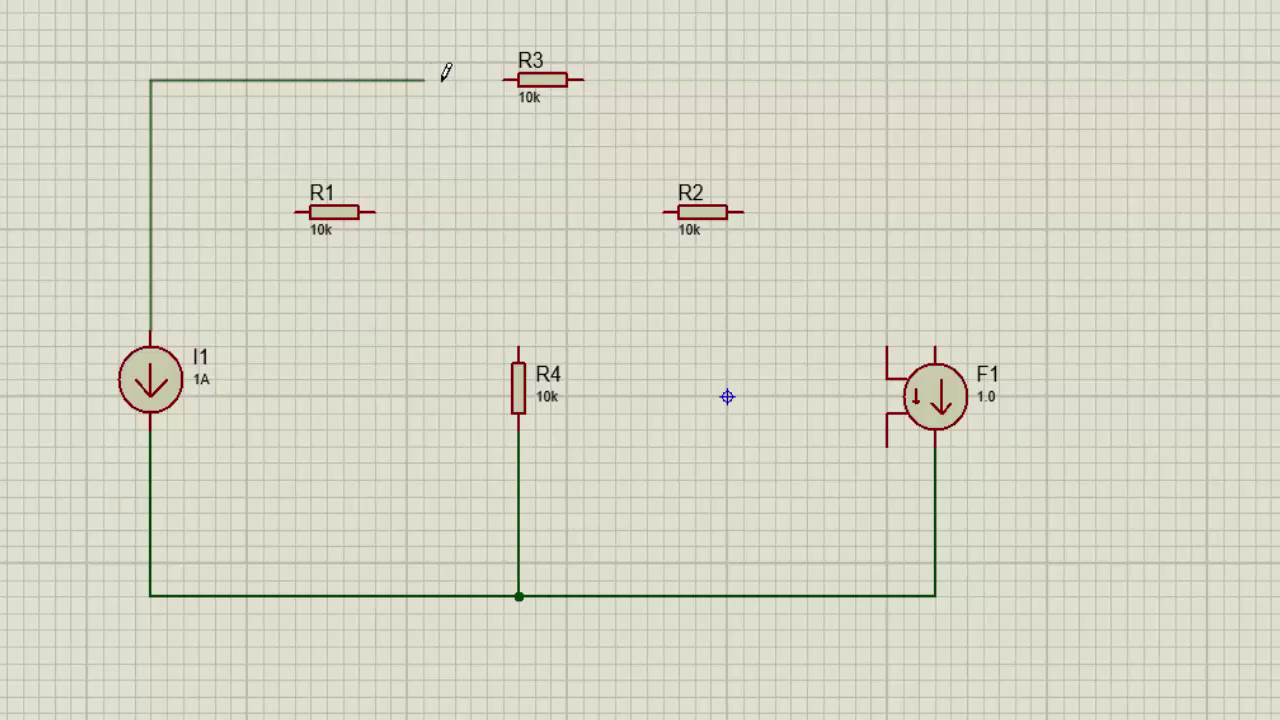
click(504, 79)
click(297, 212)
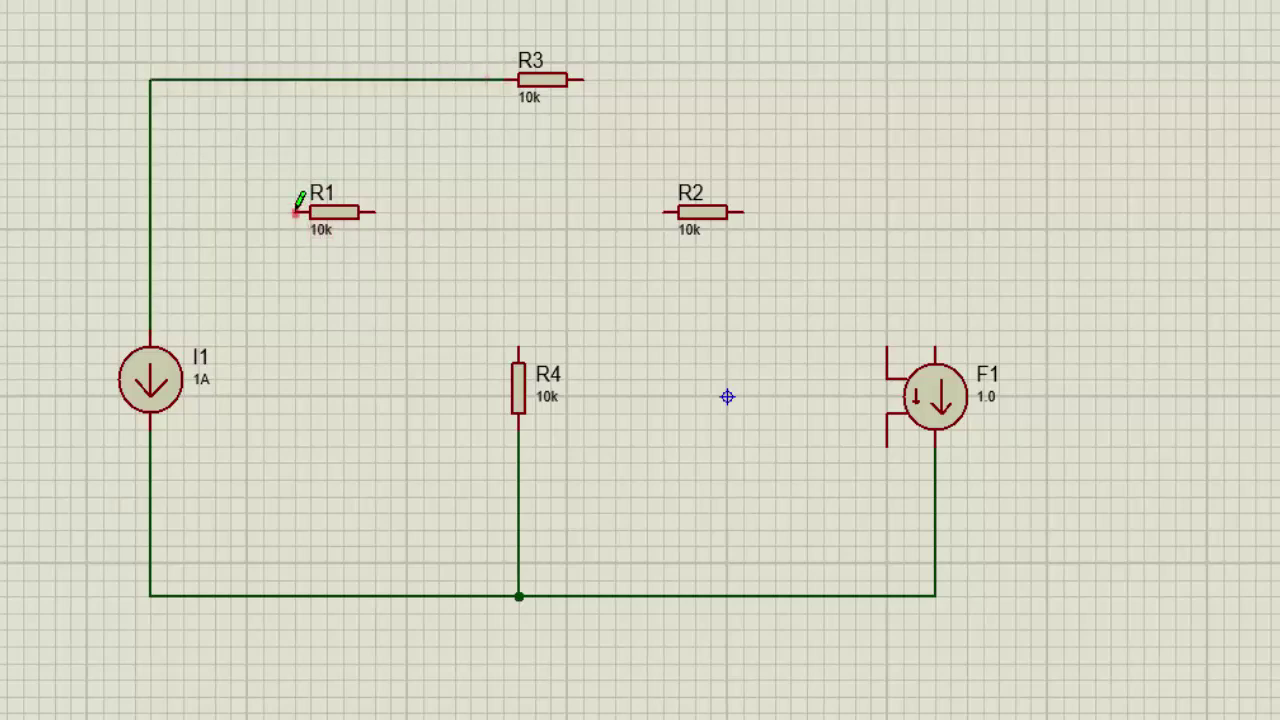
click(152, 211)
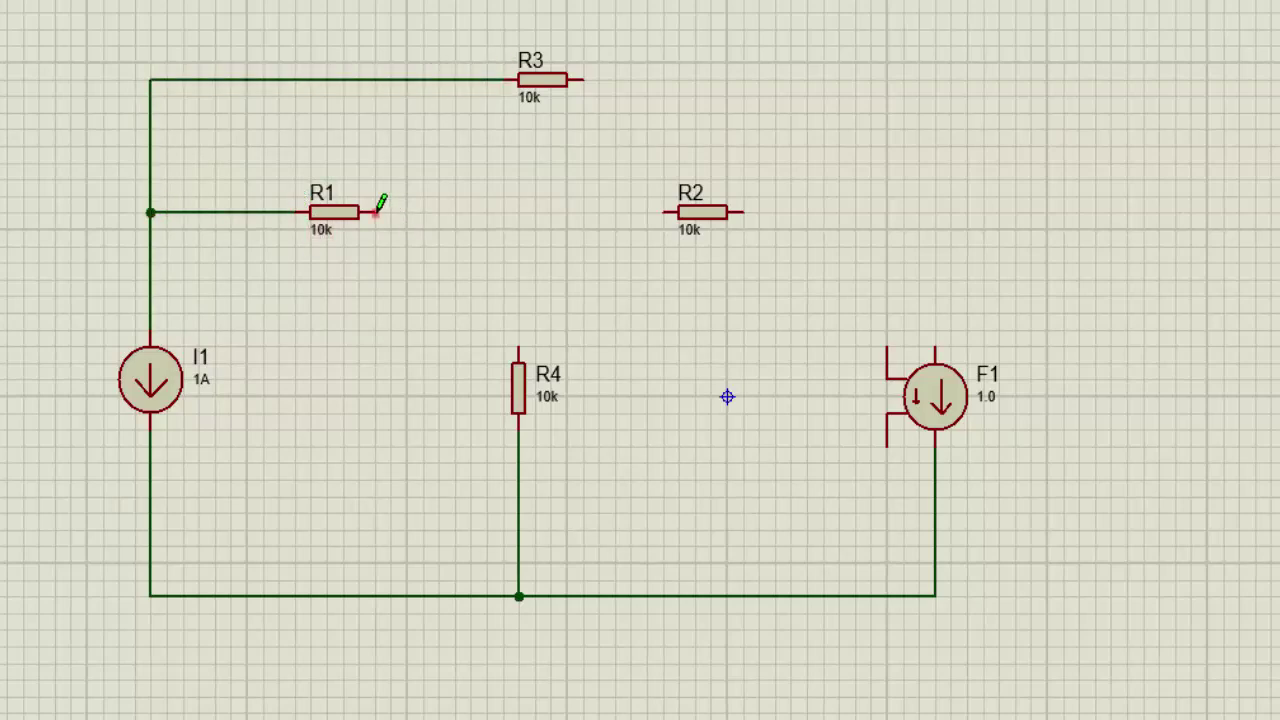
click(375, 212)
click(662, 212)
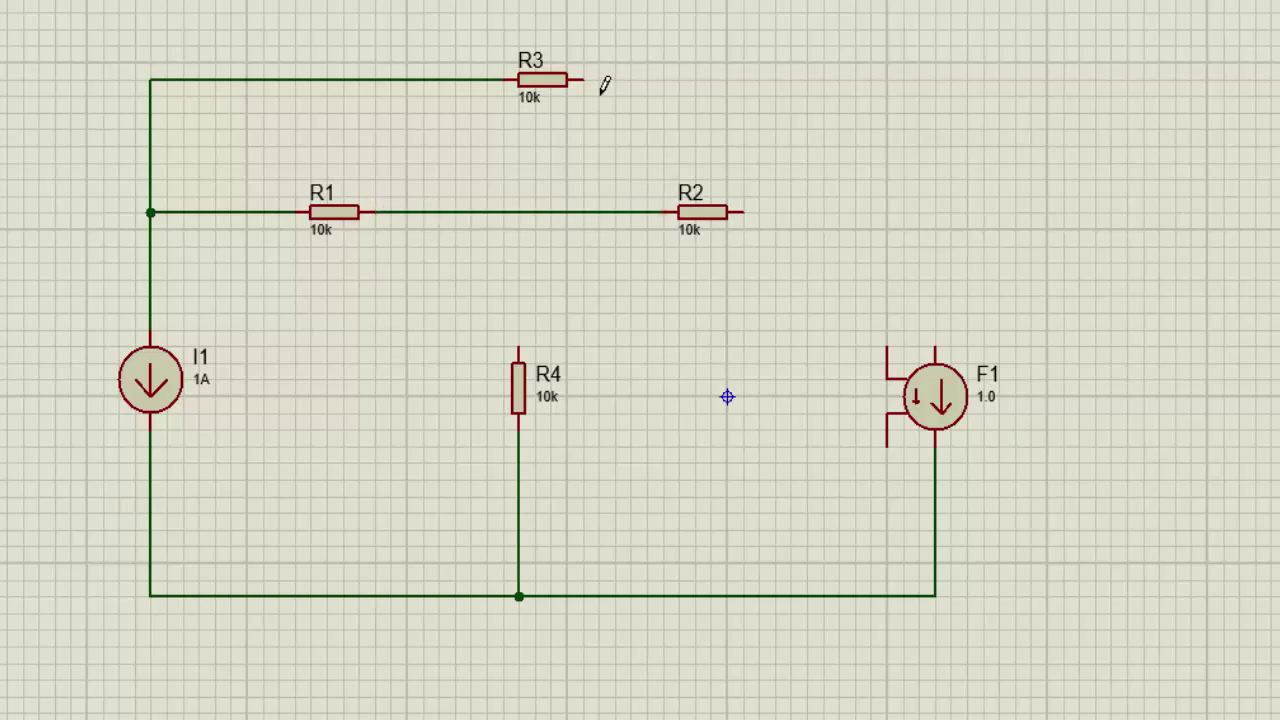
Wire R3's right end to F1's upper output terminal, R2's right end to that wire, and R4's upper end to the R1–R2 wire
click(586, 79)
click(935, 344)
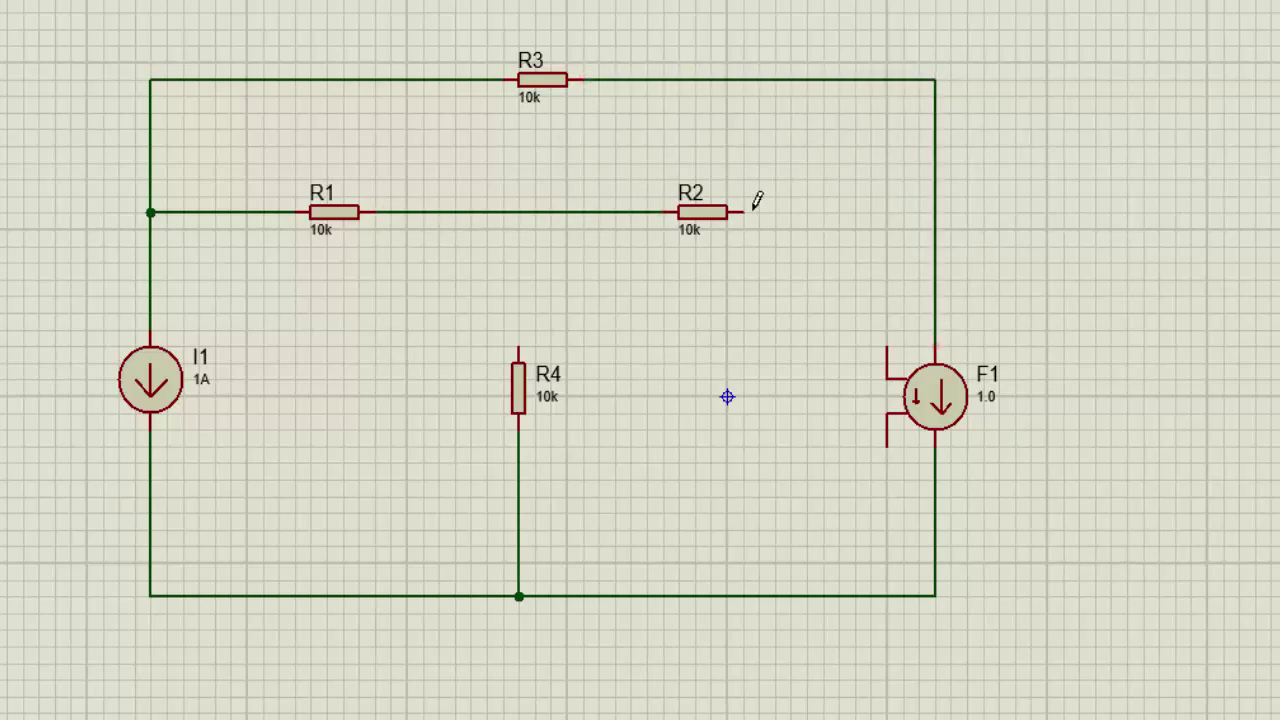
click(745, 212)
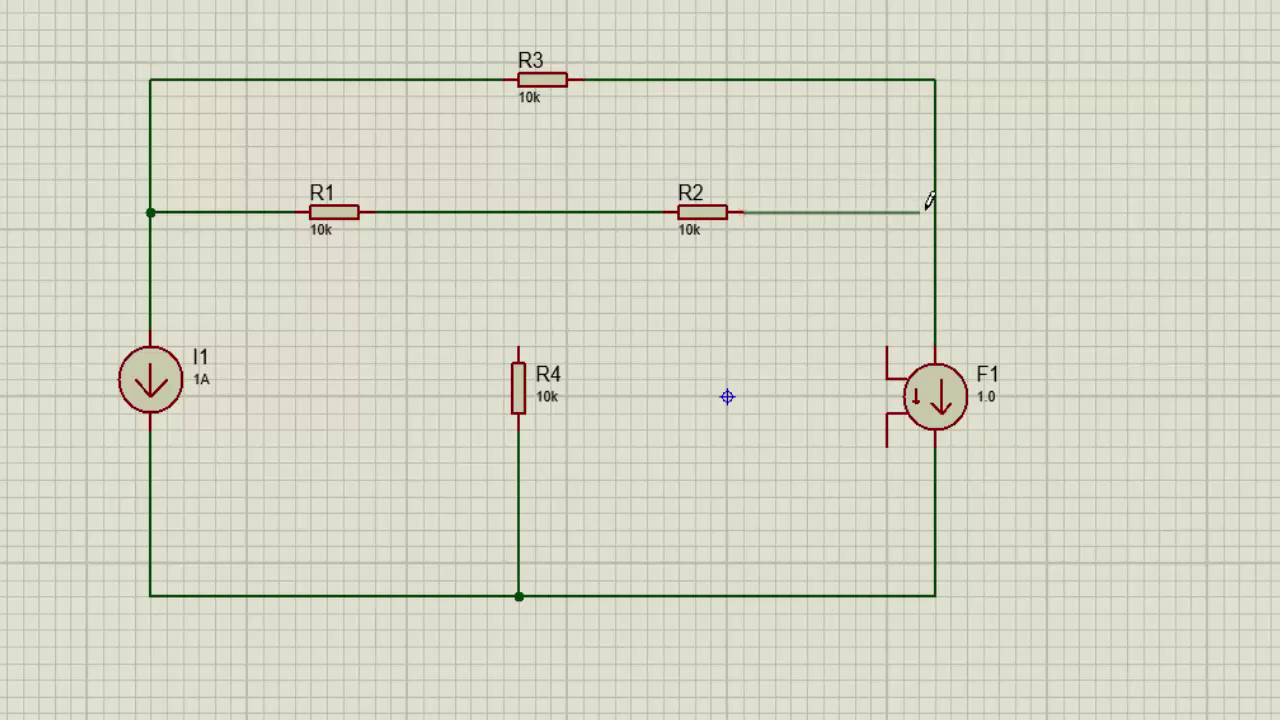
click(935, 212)
click(518, 347)
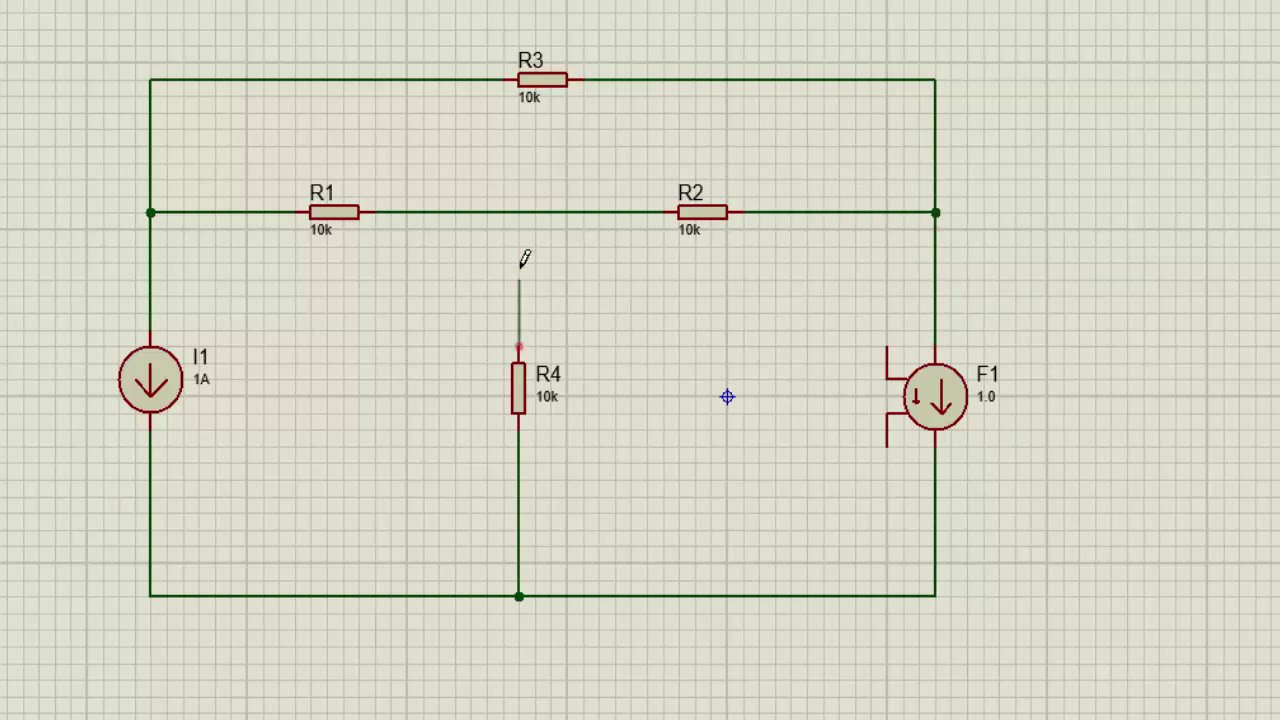
click(518, 212)
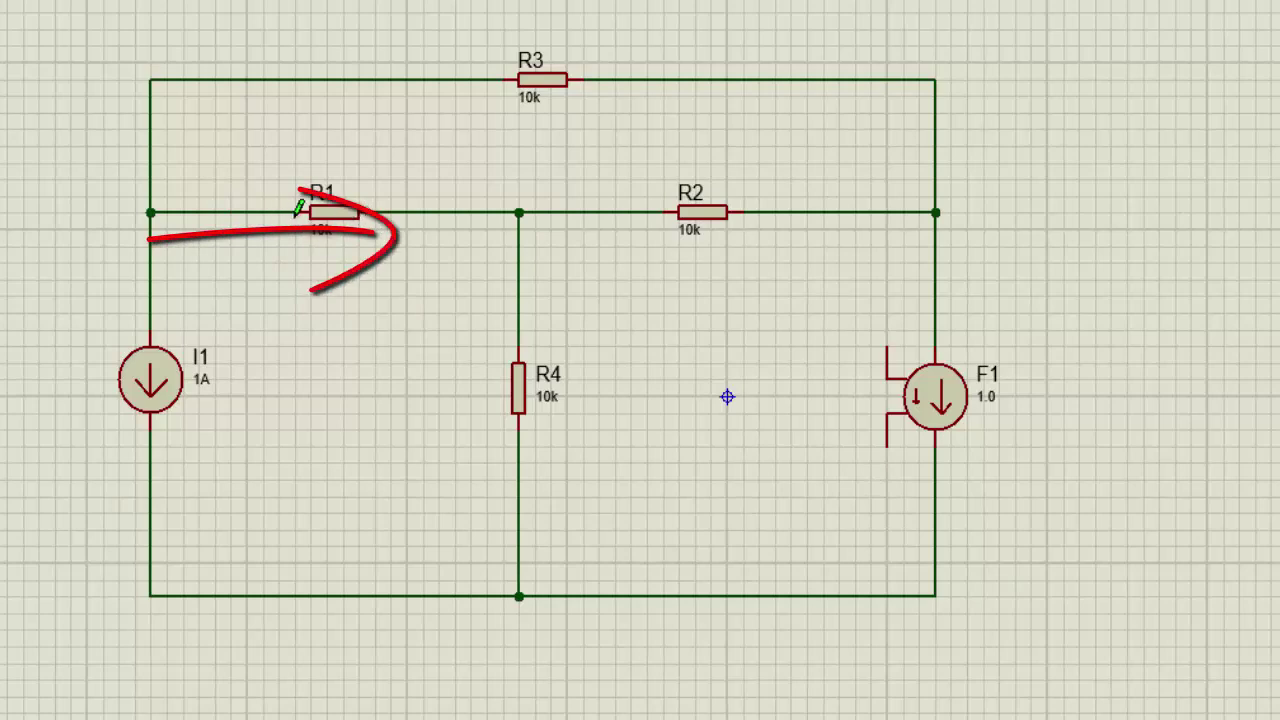
Set the value of current source I1 to 3A
double_click(201, 386)
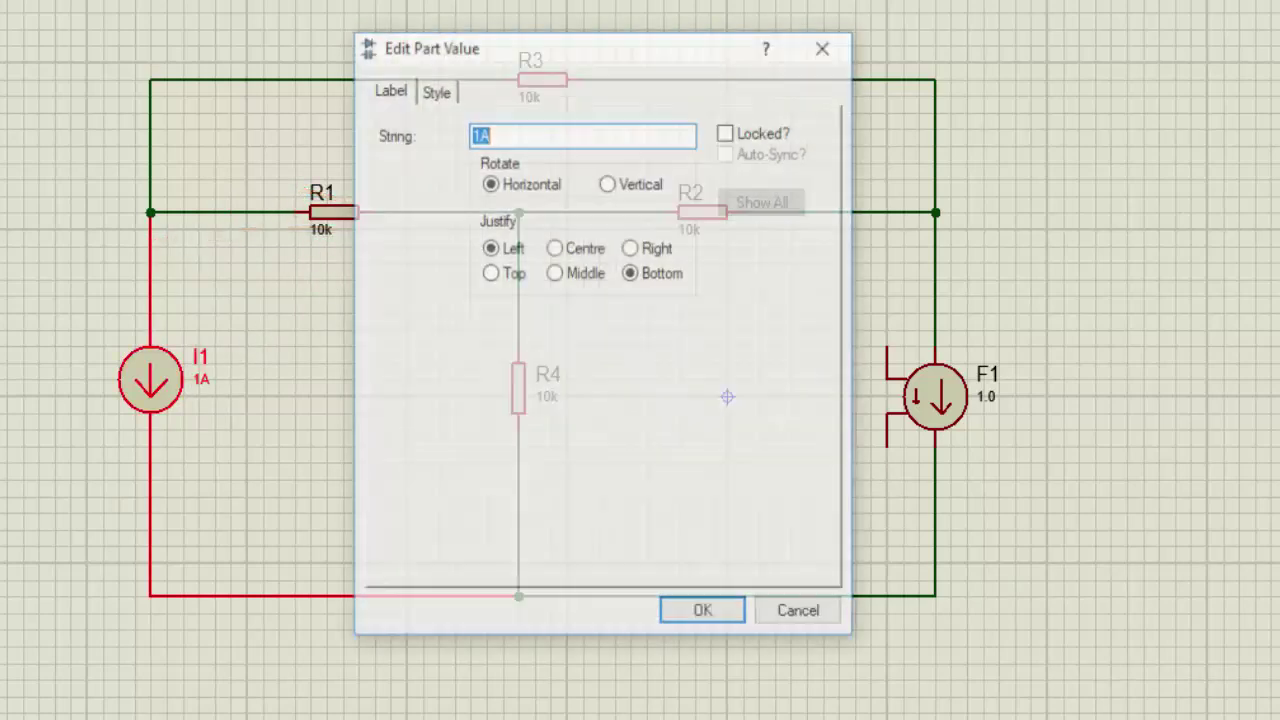
key(Right)
key(Left)
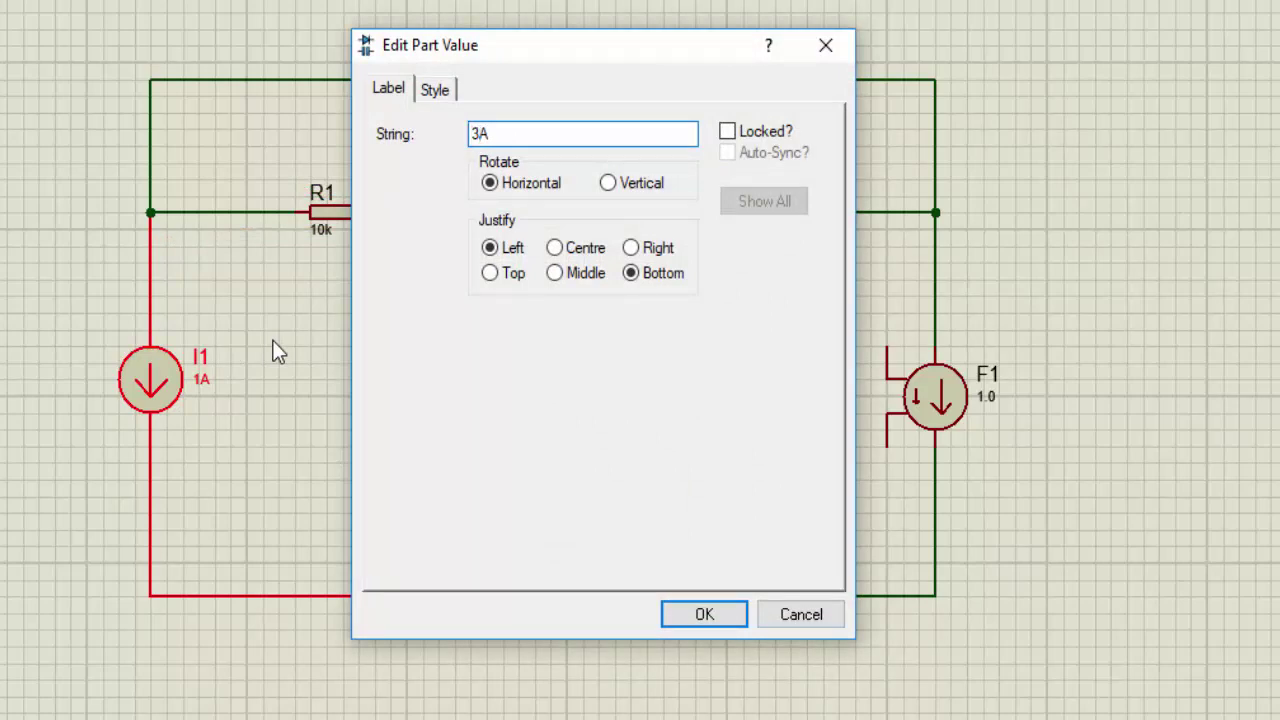
key(Return)
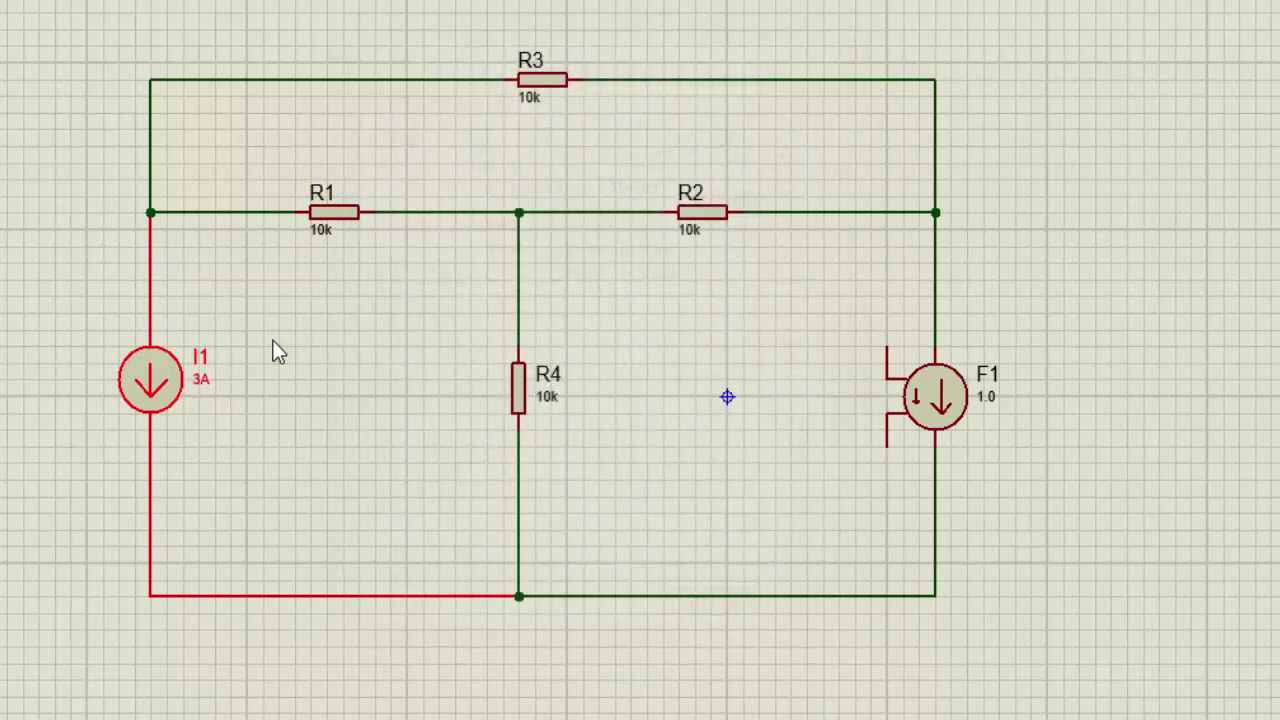
Set the value of resistor R1 to 2 and of resistor R4 to 4
double_click(327, 252)
text(2)
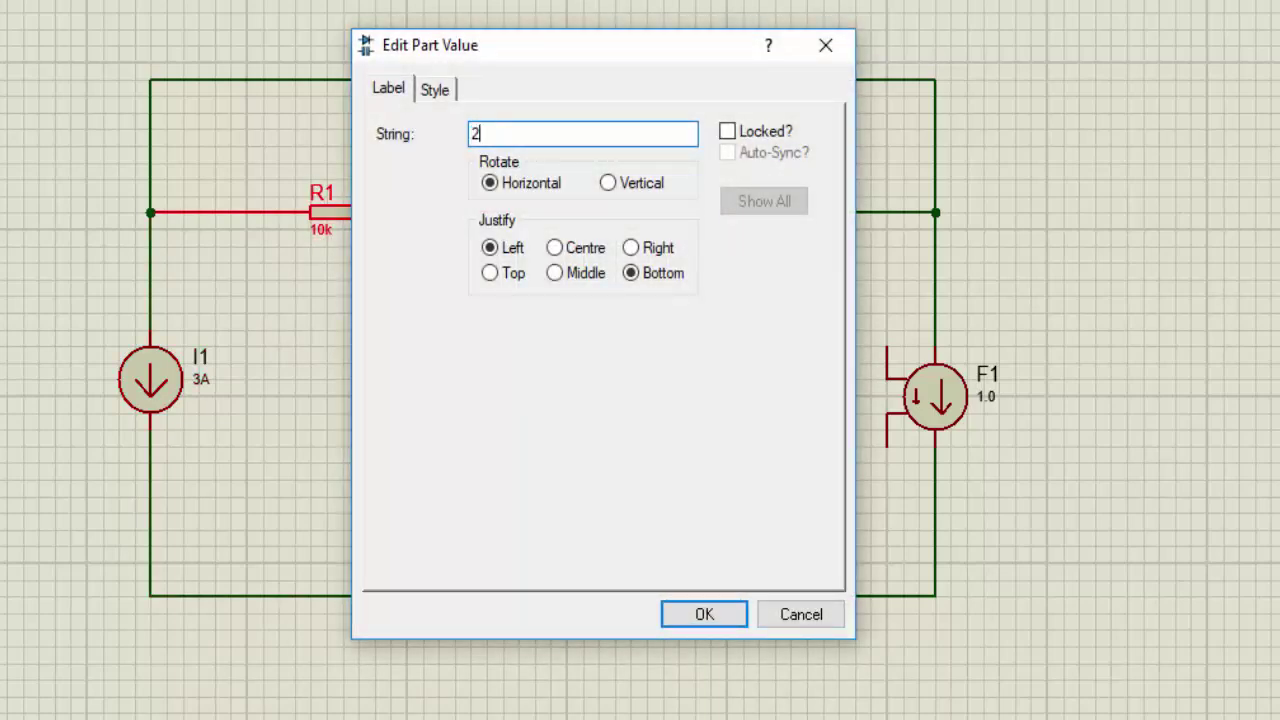
key(Return)
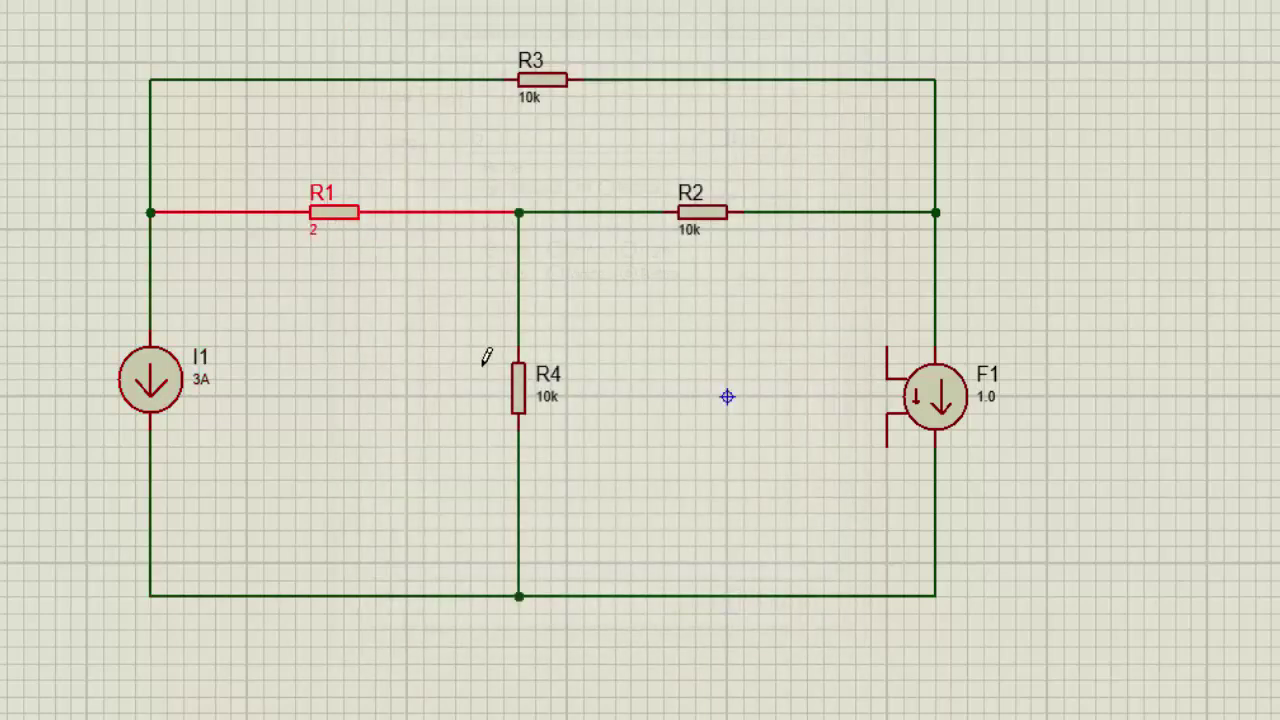
double_click(551, 400)
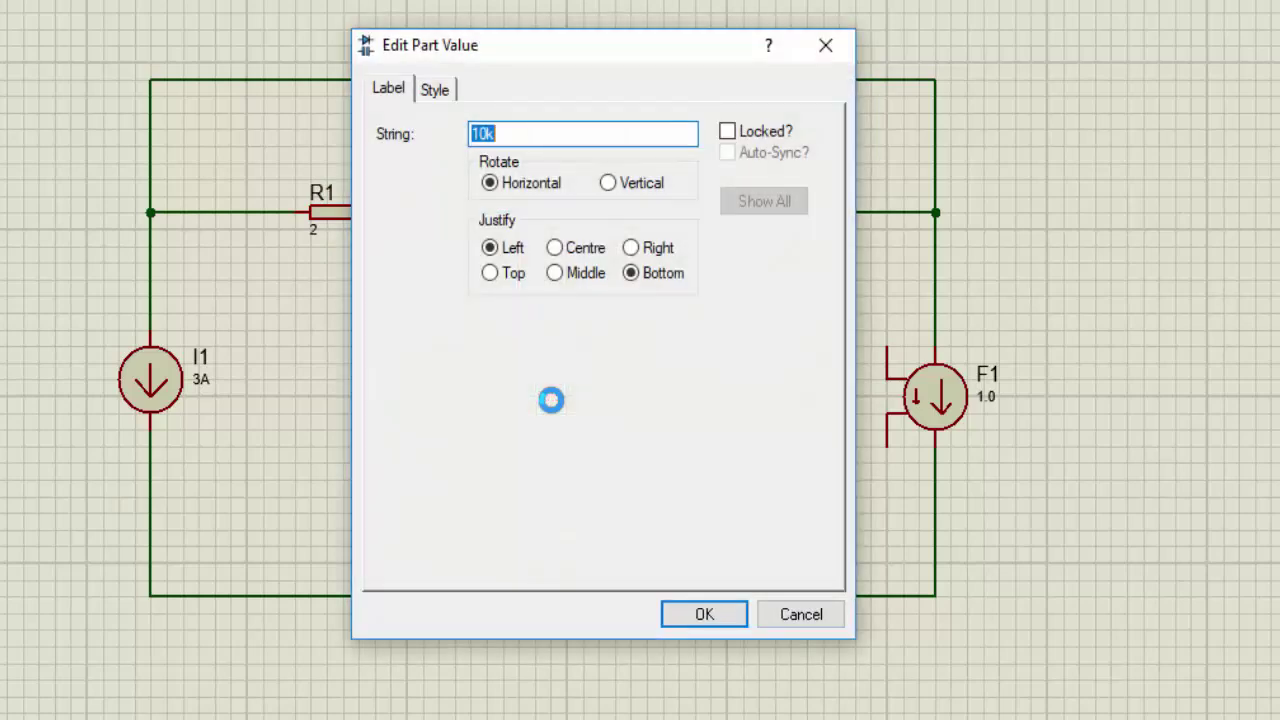
text(4)
key(Return)
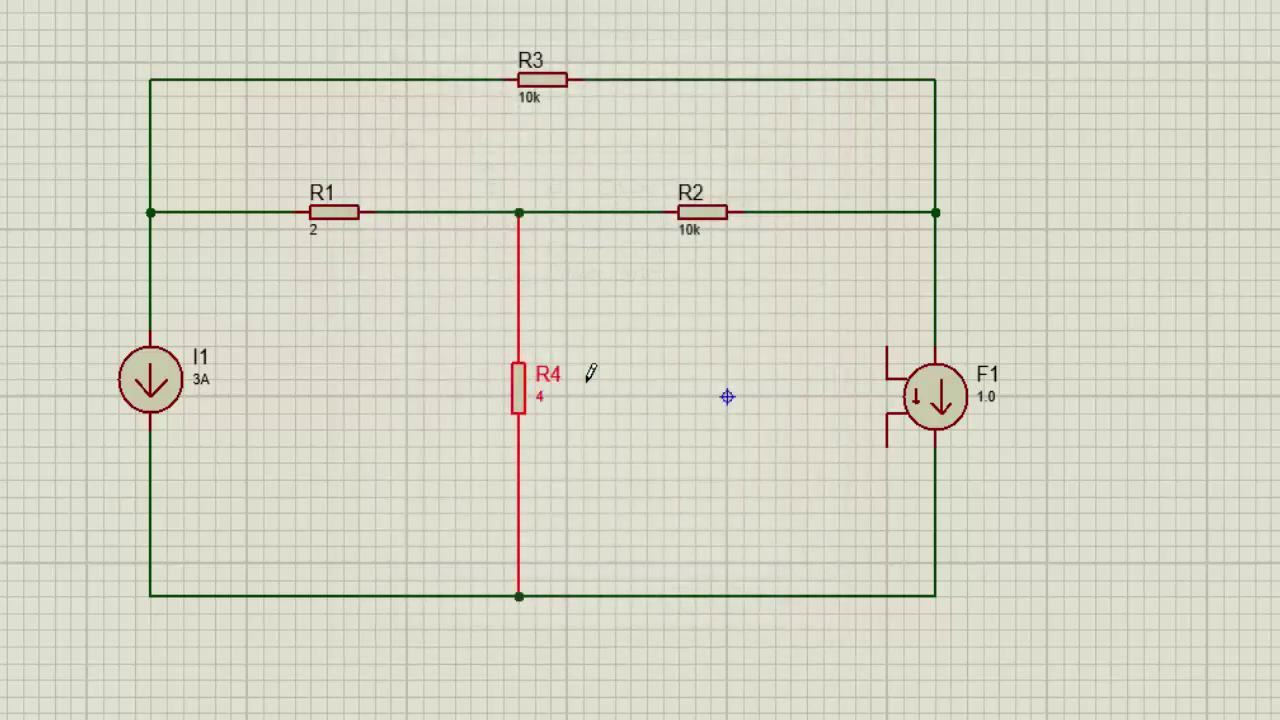
Set the value of resistor R2 to 8 and of resistor R3 to 4
double_click(689, 238)
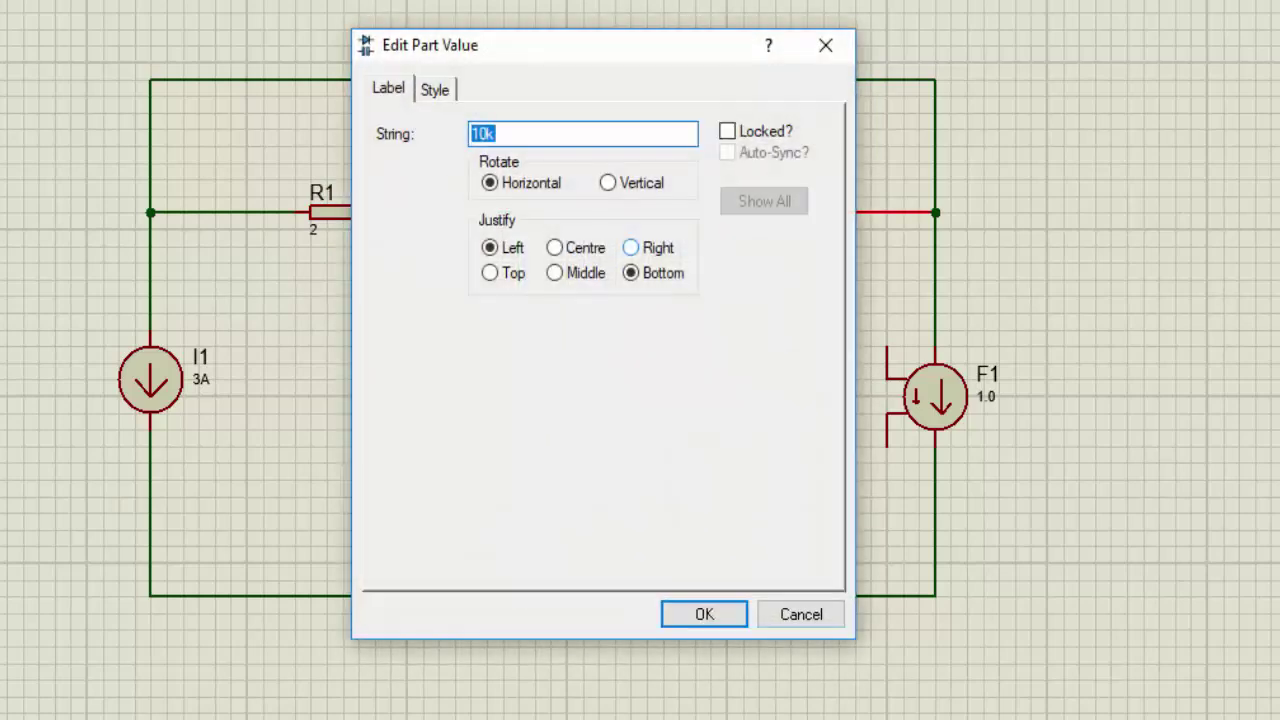
text(8)
key(Return)
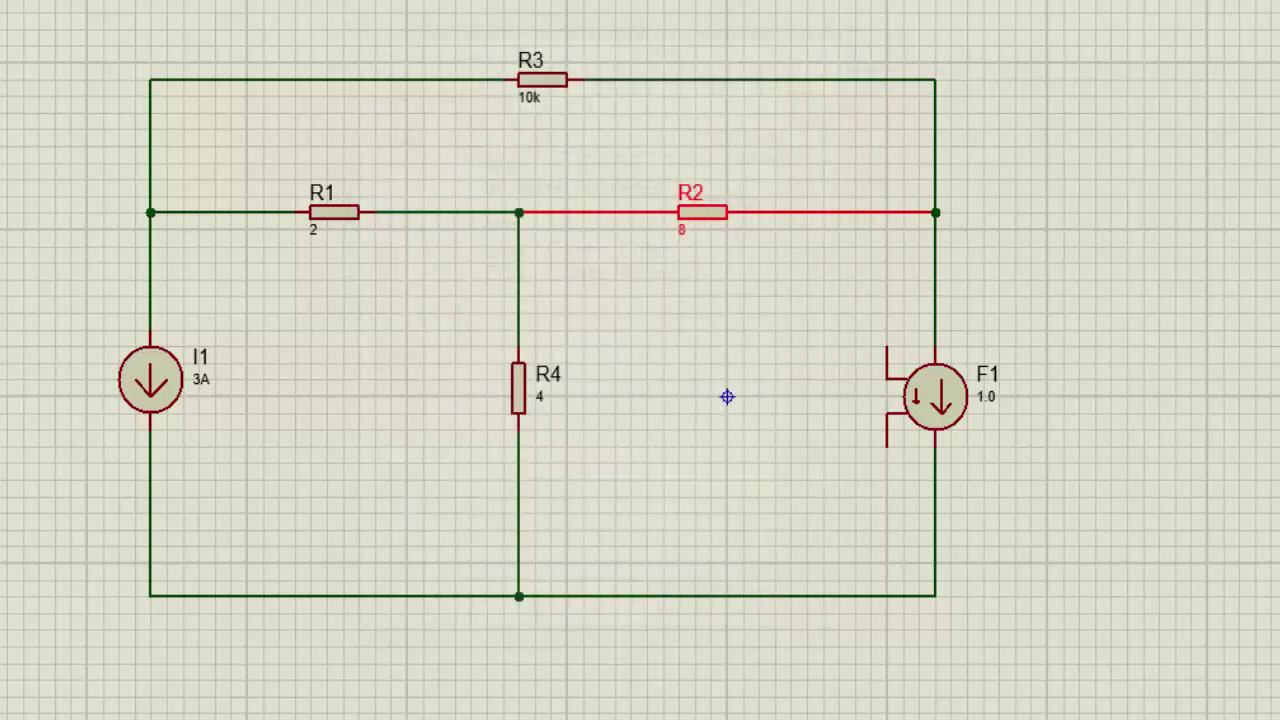
double_click(528, 104)
text(4)
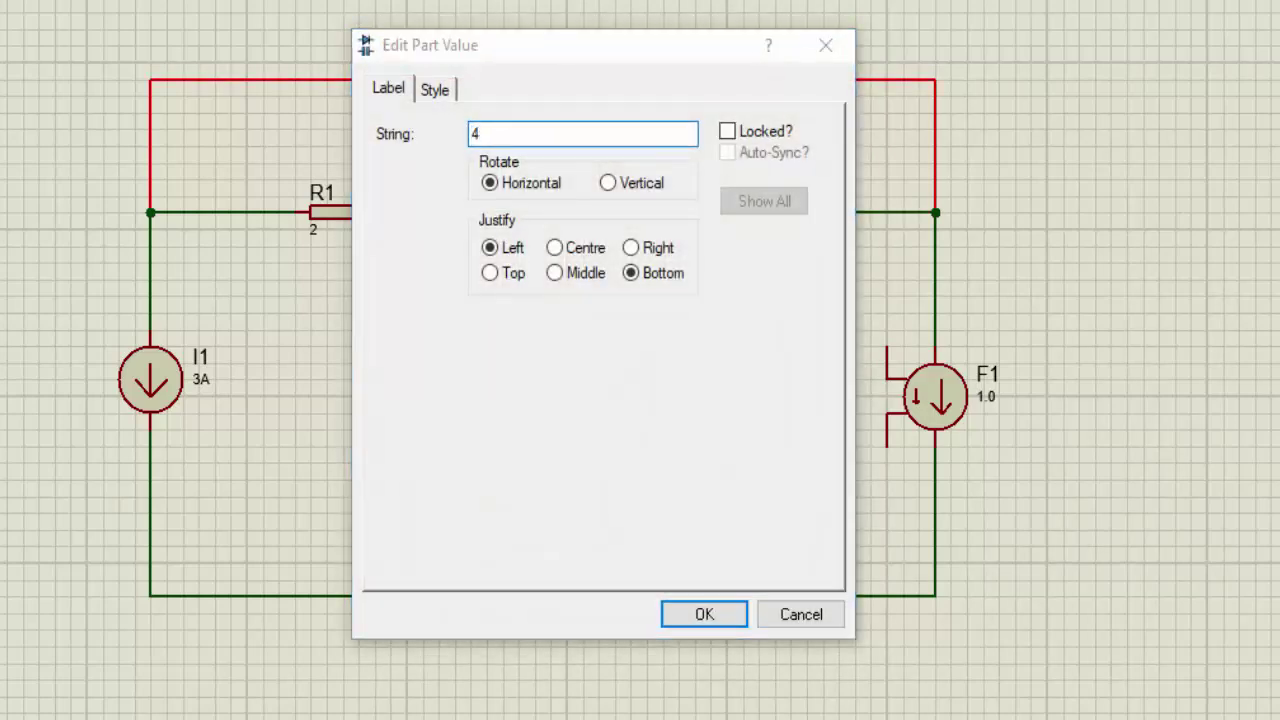
key(Return)
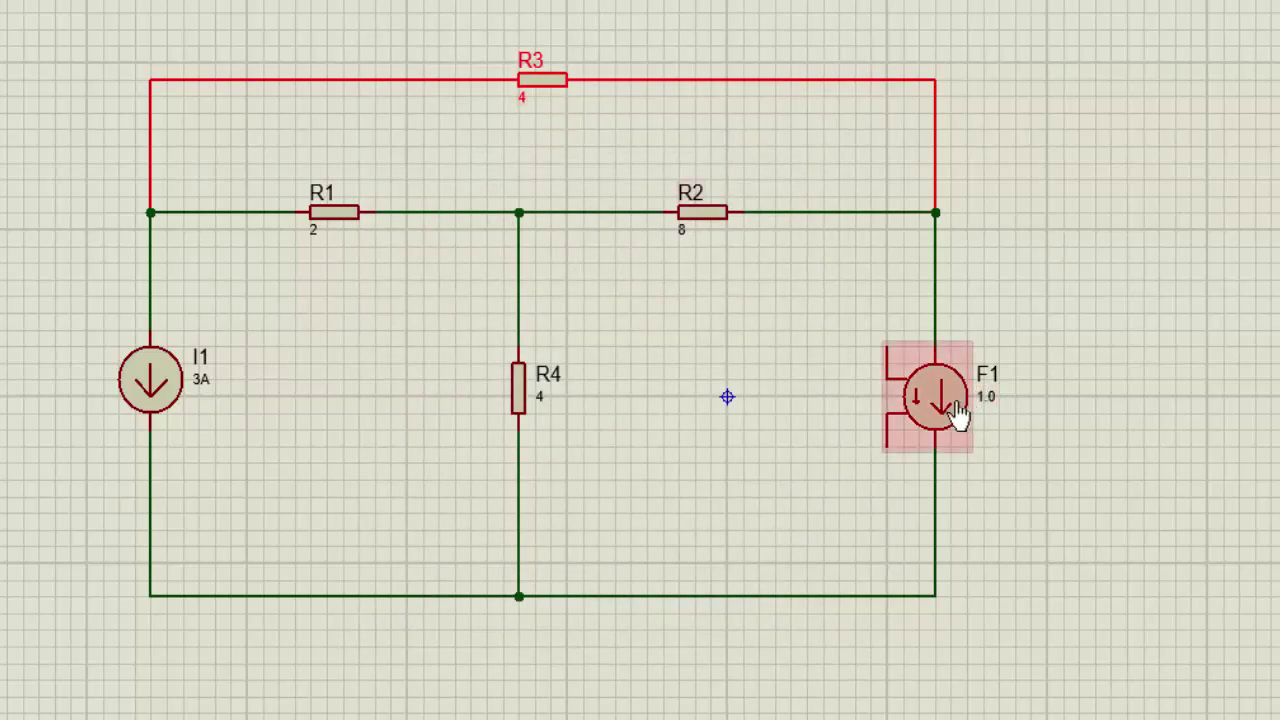
Set the gain value of controlled current source F1 to 2
click(990, 410)
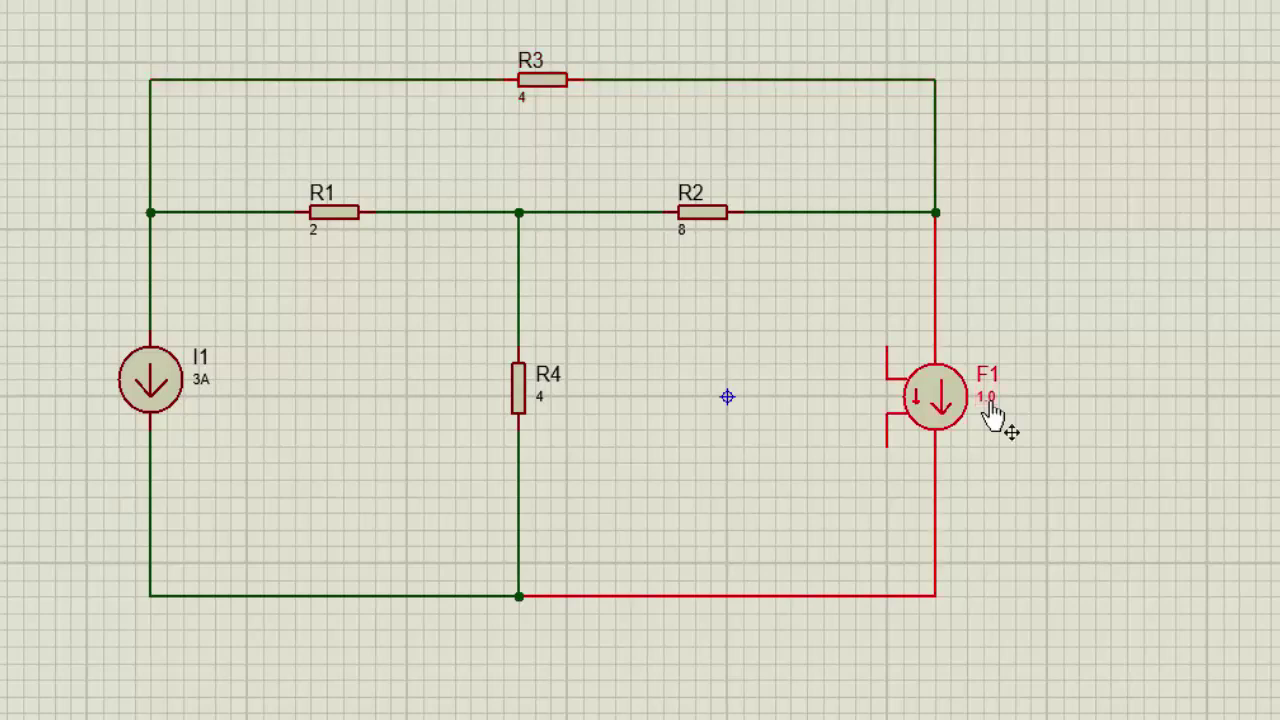
click(990, 410)
text(2)
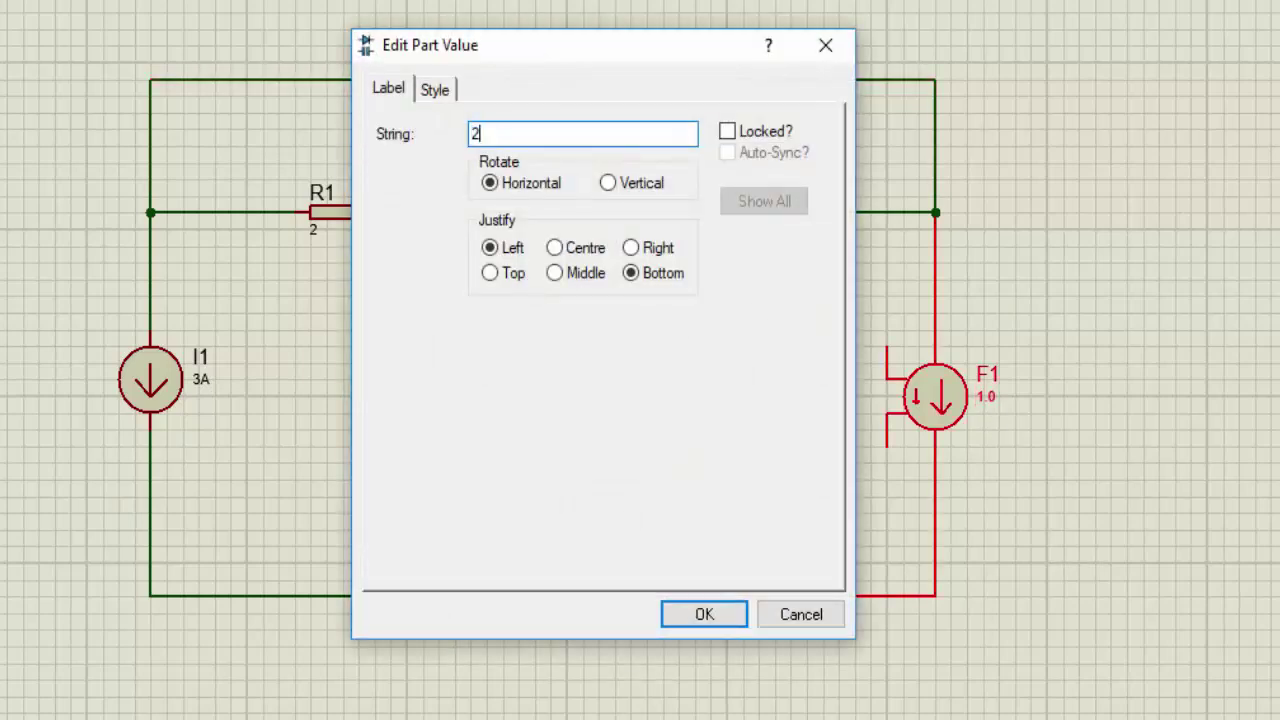
key(Return)
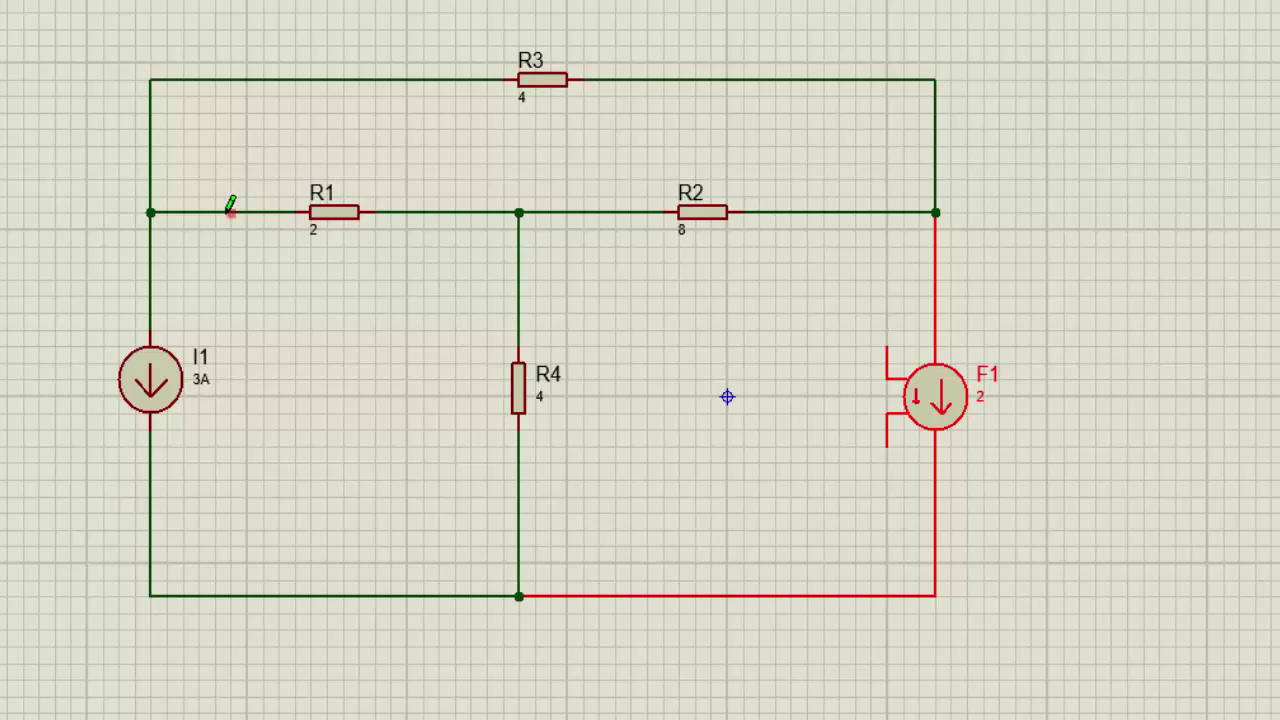
Delete the wire between R1's left end and the vertical wire from I1 to R3
right_click(230, 211)
right_click(230, 211)
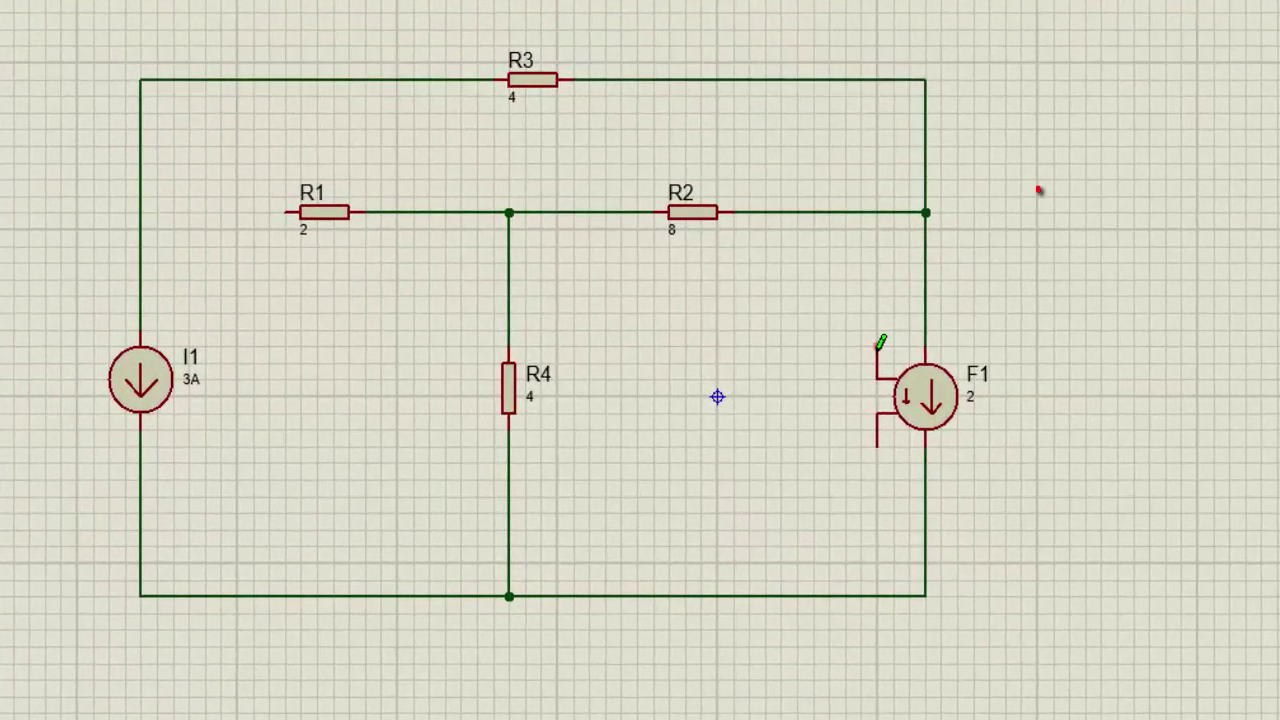
drag(971, 240, 976, 458)
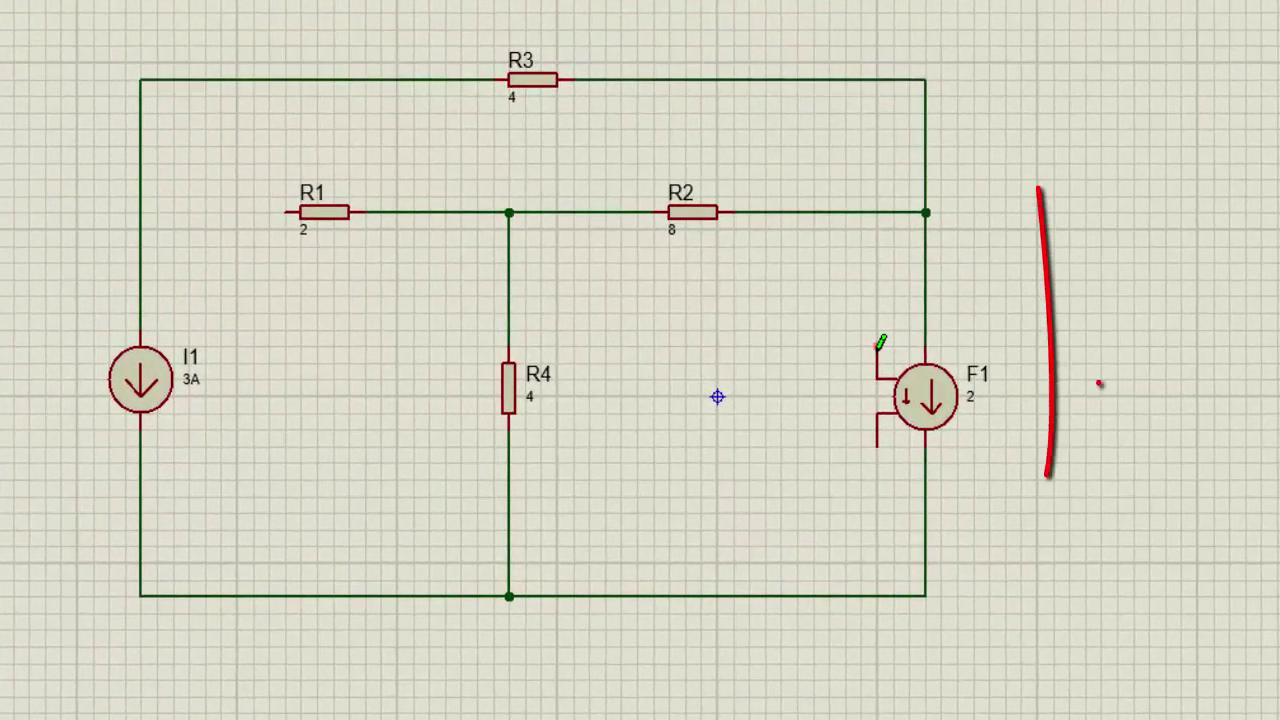
drag(1017, 385, 921, 397)
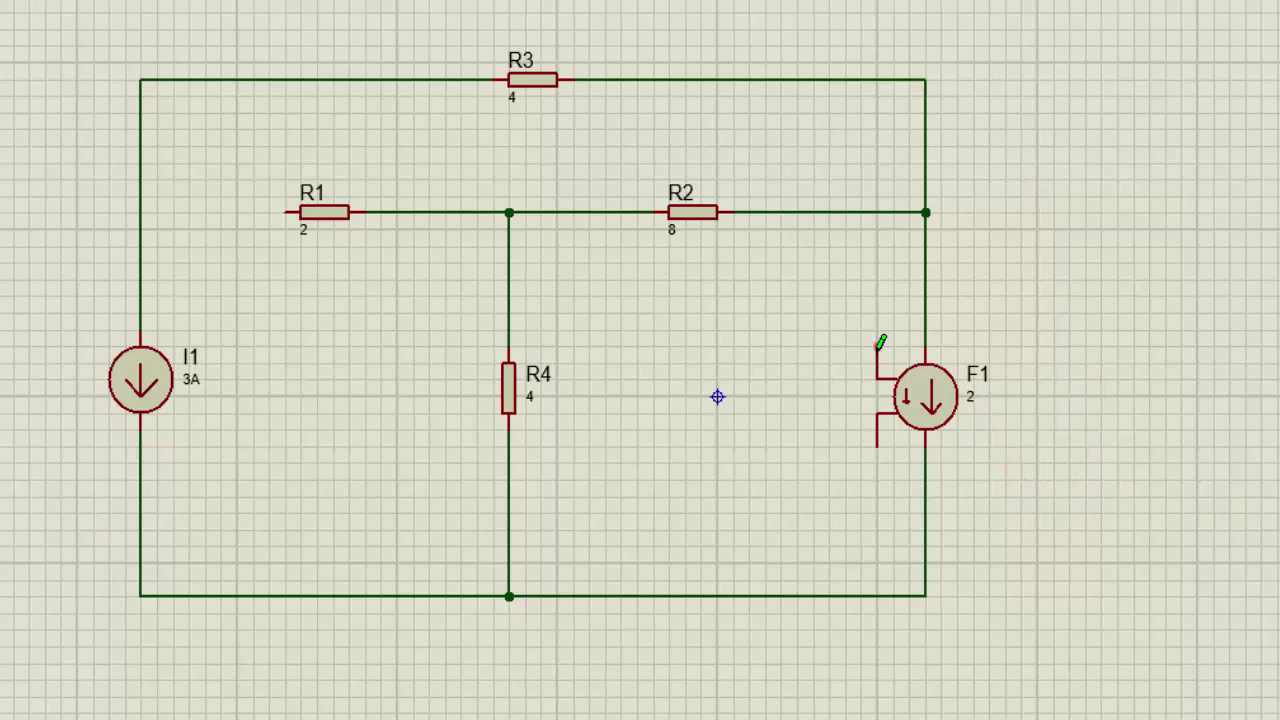
Wire F1's upper control terminal to the vertical wire above I1 and its lower control terminal to R1's left end
click(877, 349)
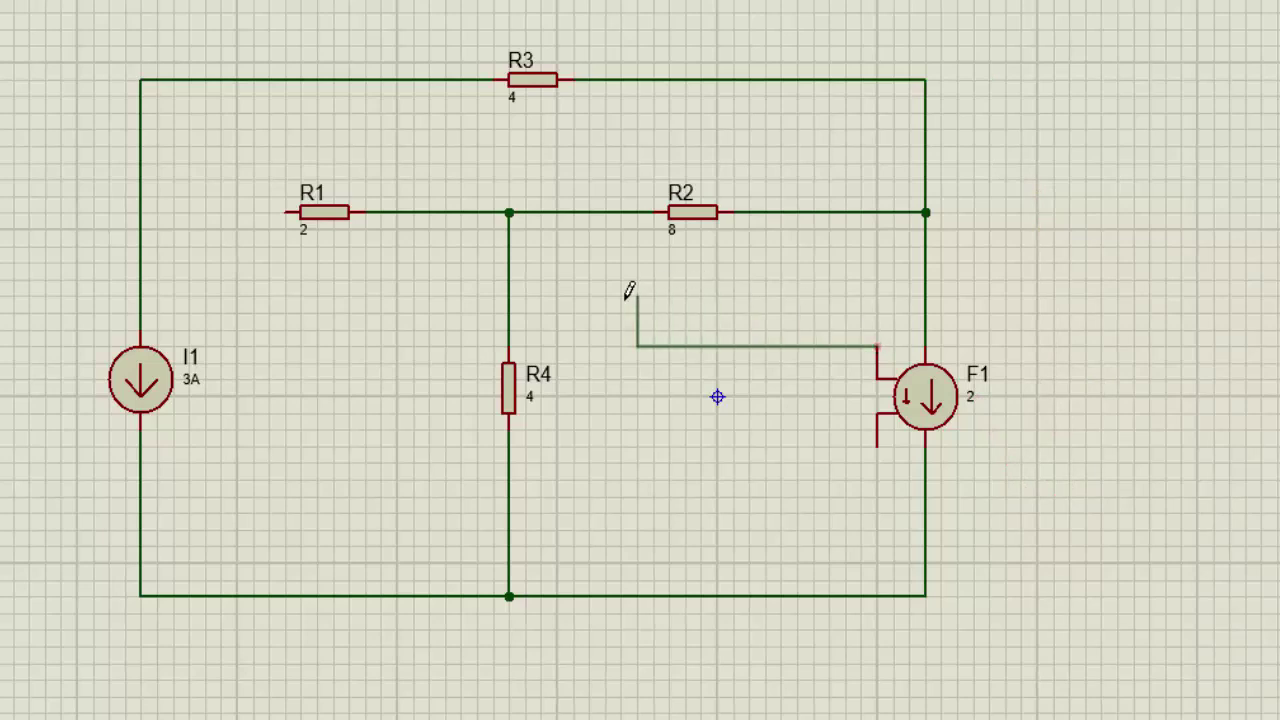
click(877, 313)
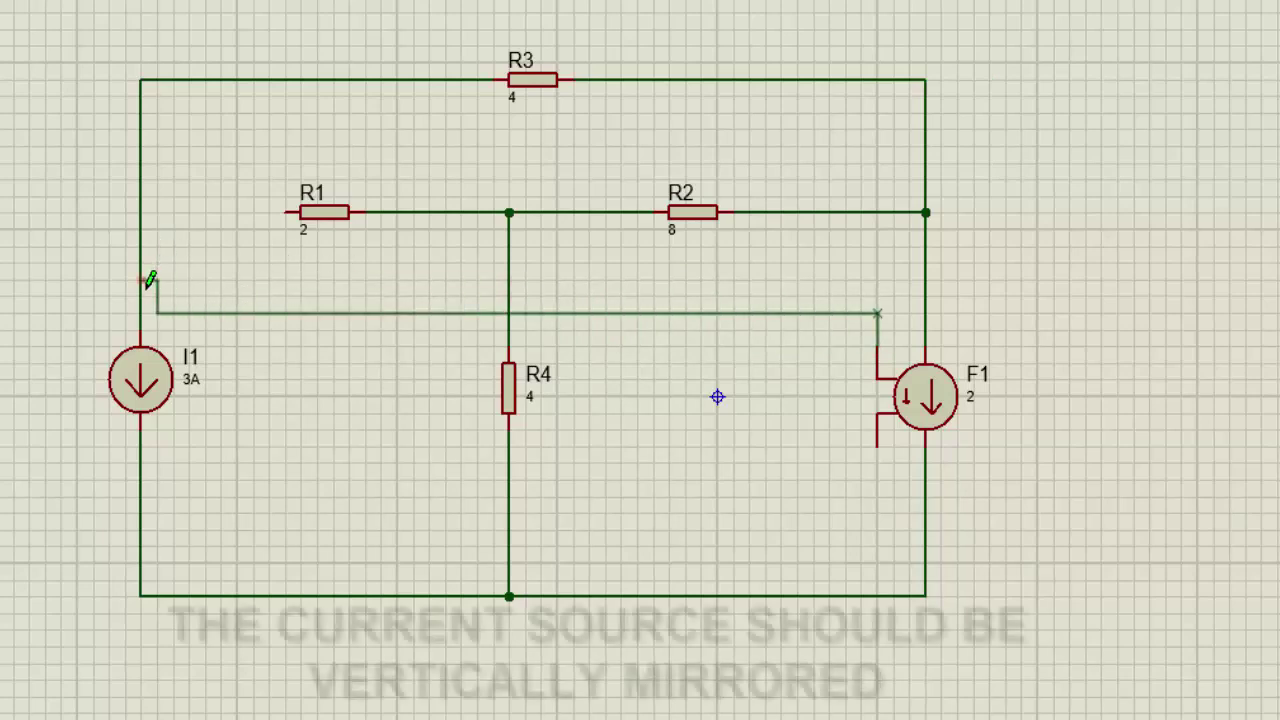
click(141, 313)
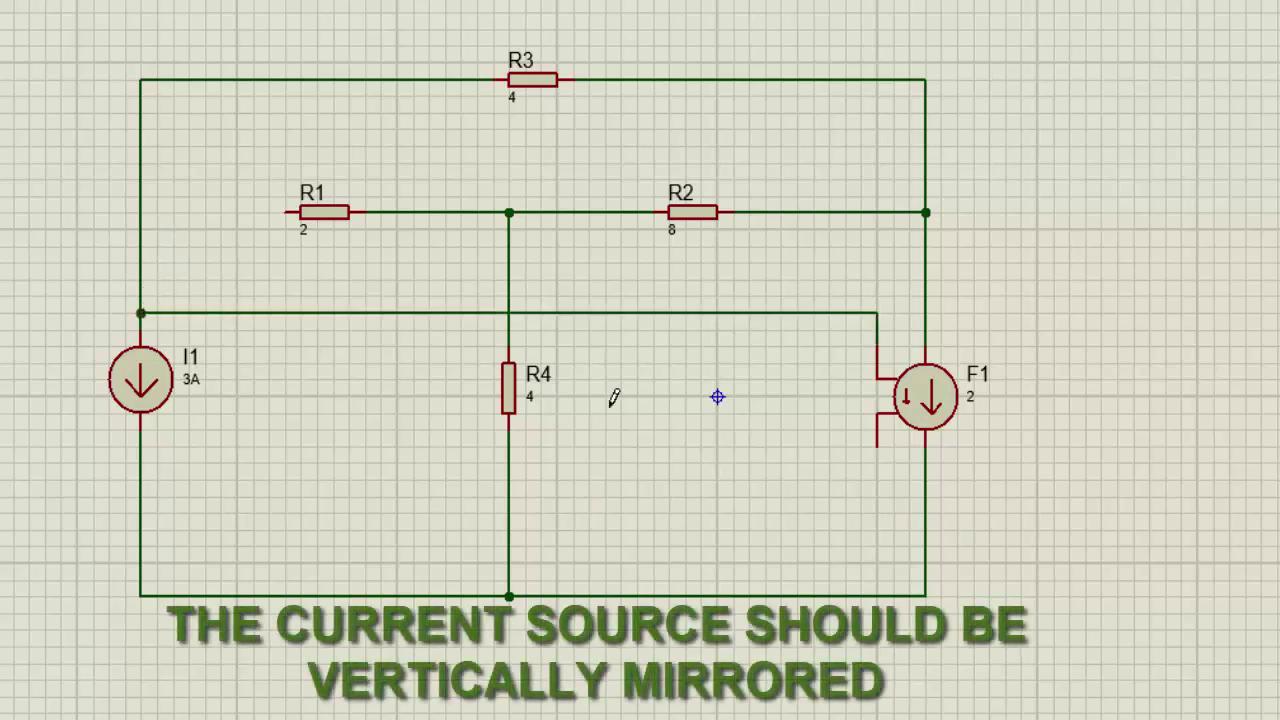
click(877, 446)
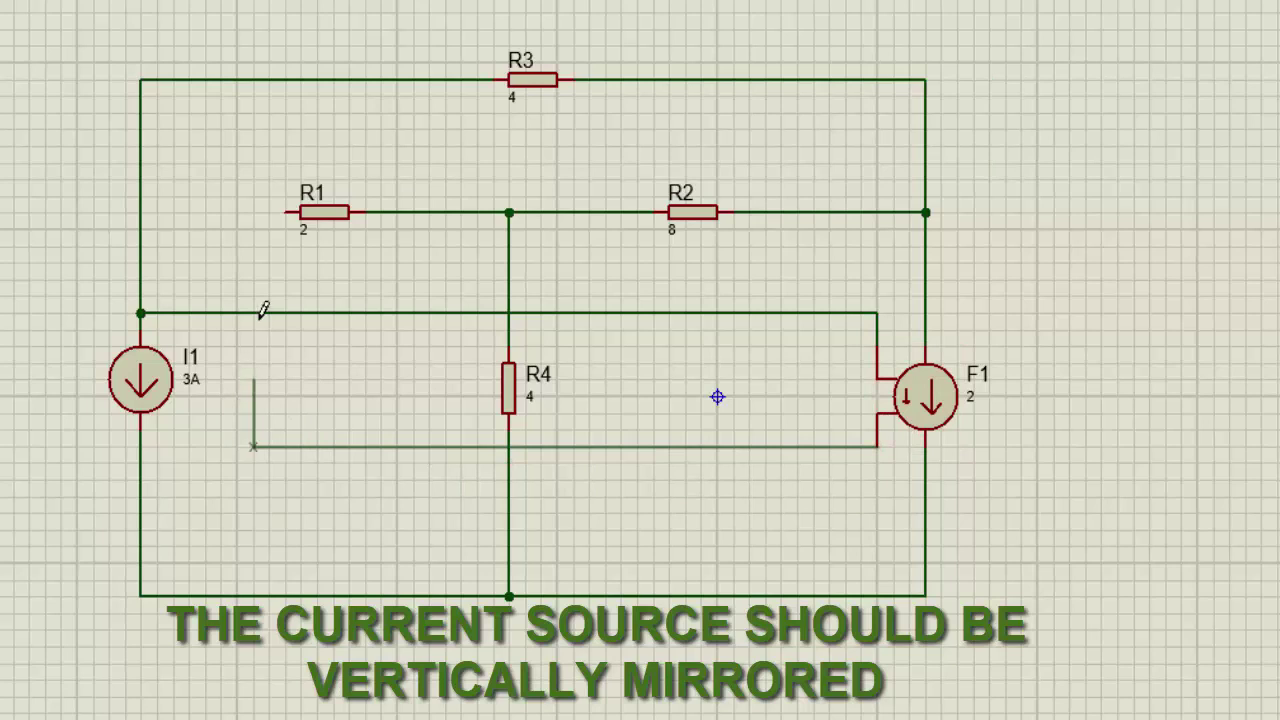
click(284, 211)
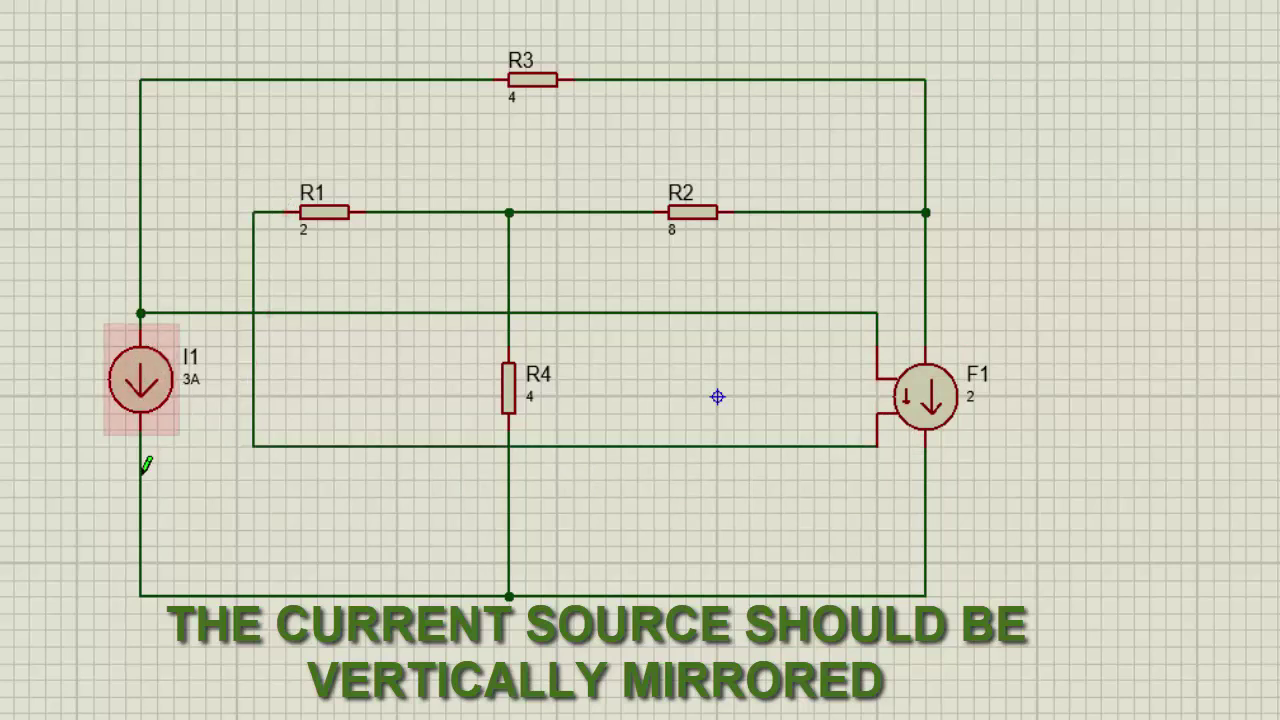
click(143, 392)
key(Delete)
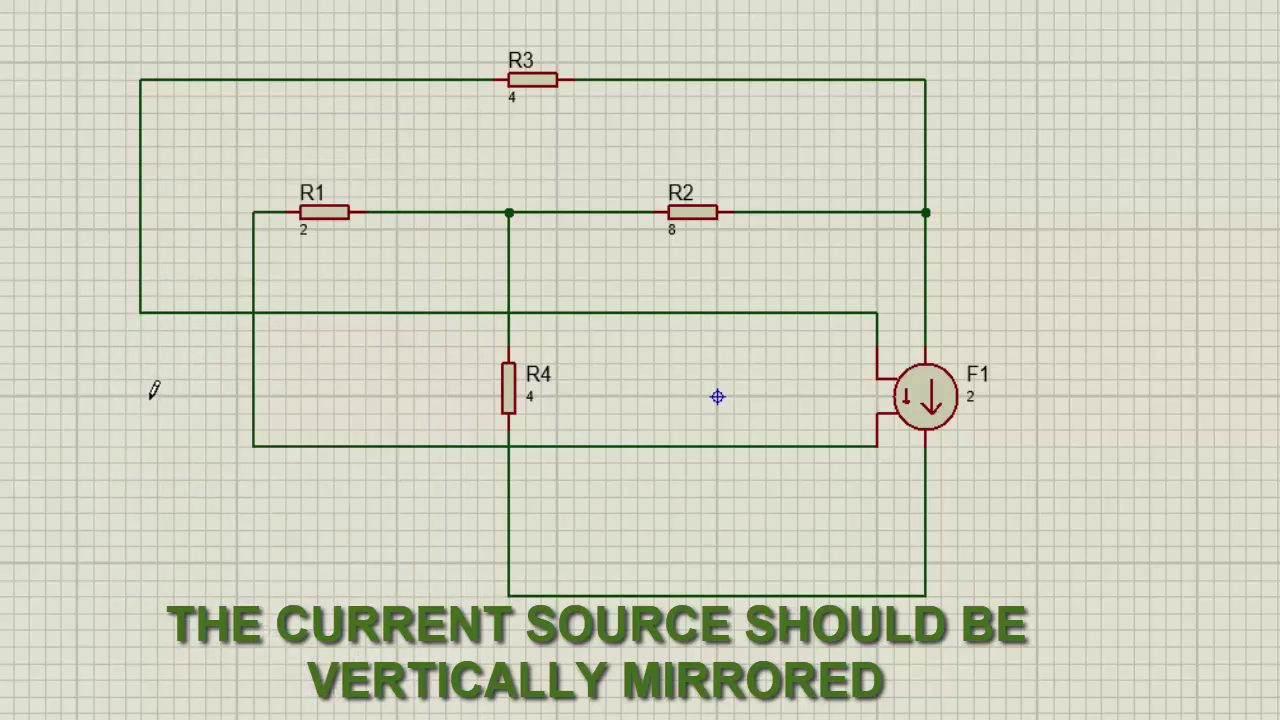
key(ctrl+z)
Remove the wires at both ends of current source I1 and move the source slightly down
click(141, 470)
key(Delete)
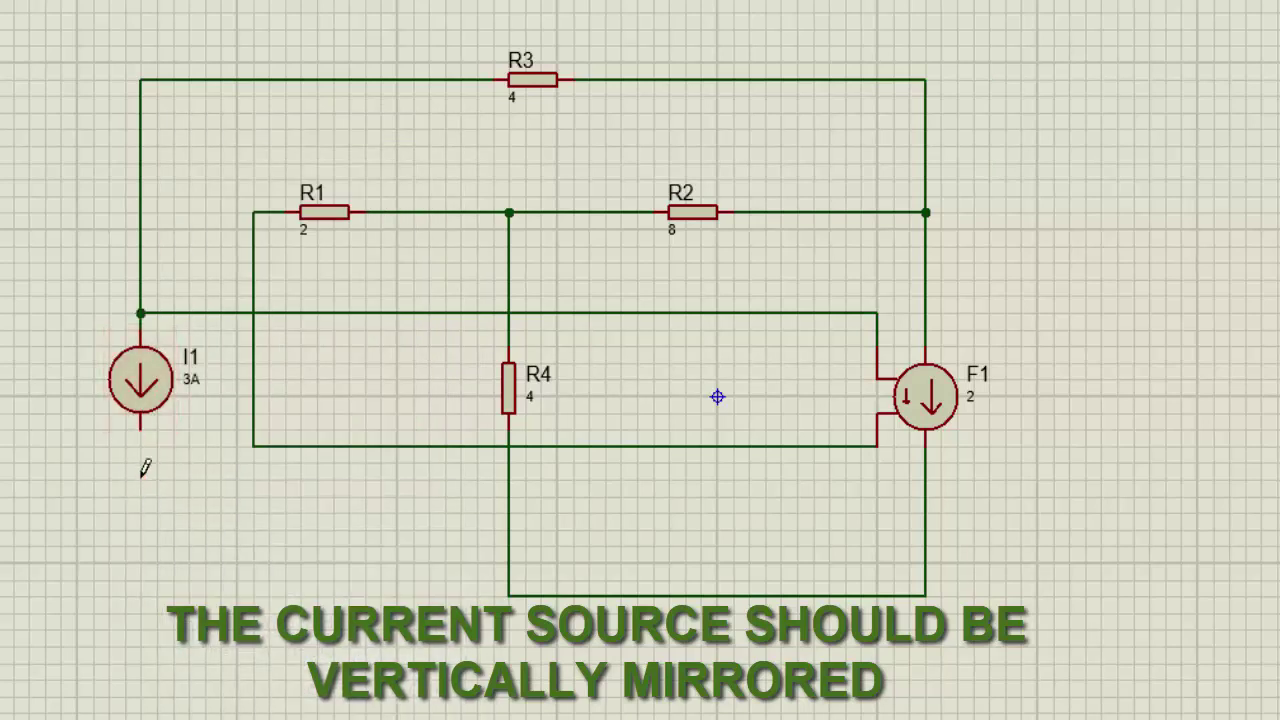
click(140, 331)
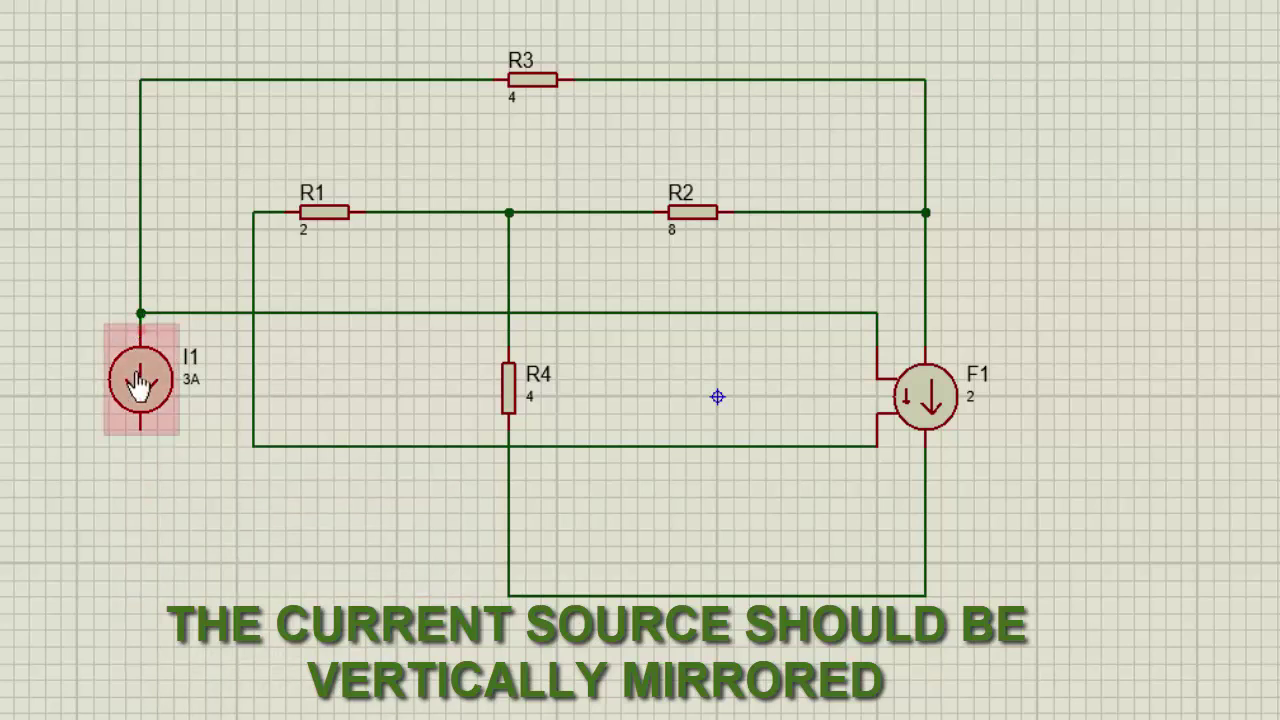
drag(140, 331, 140, 348)
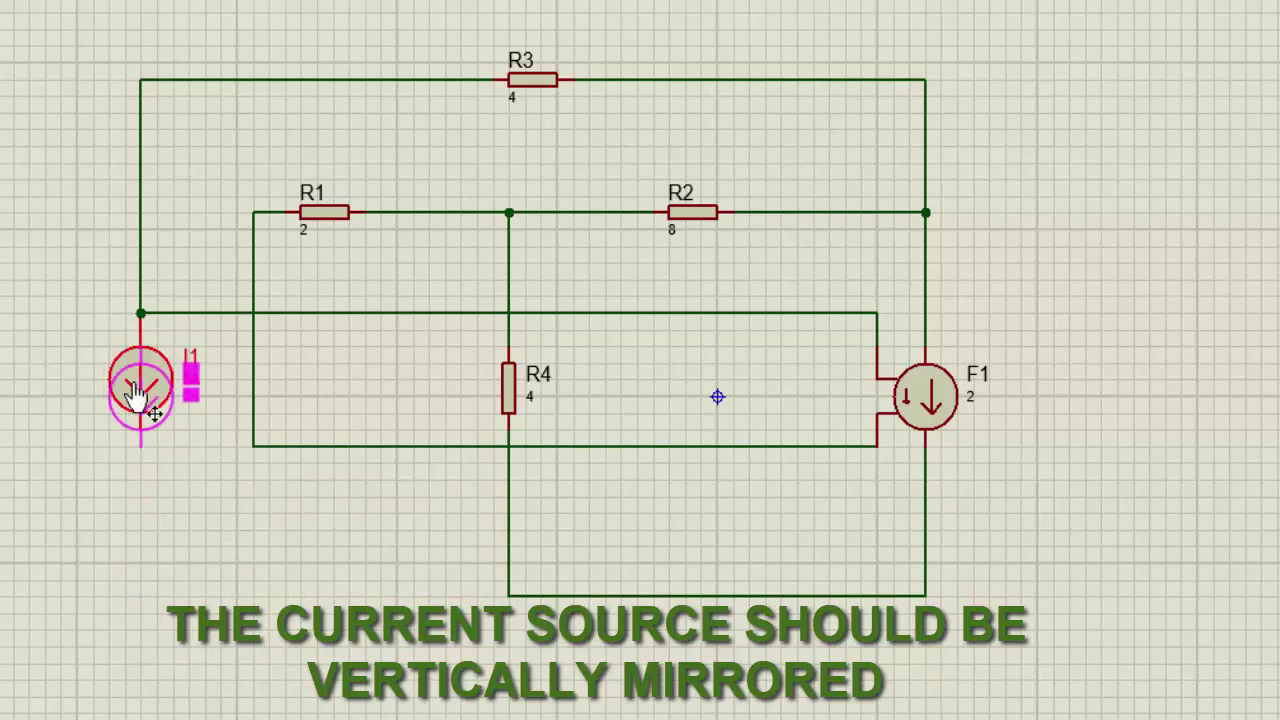
click(180, 328)
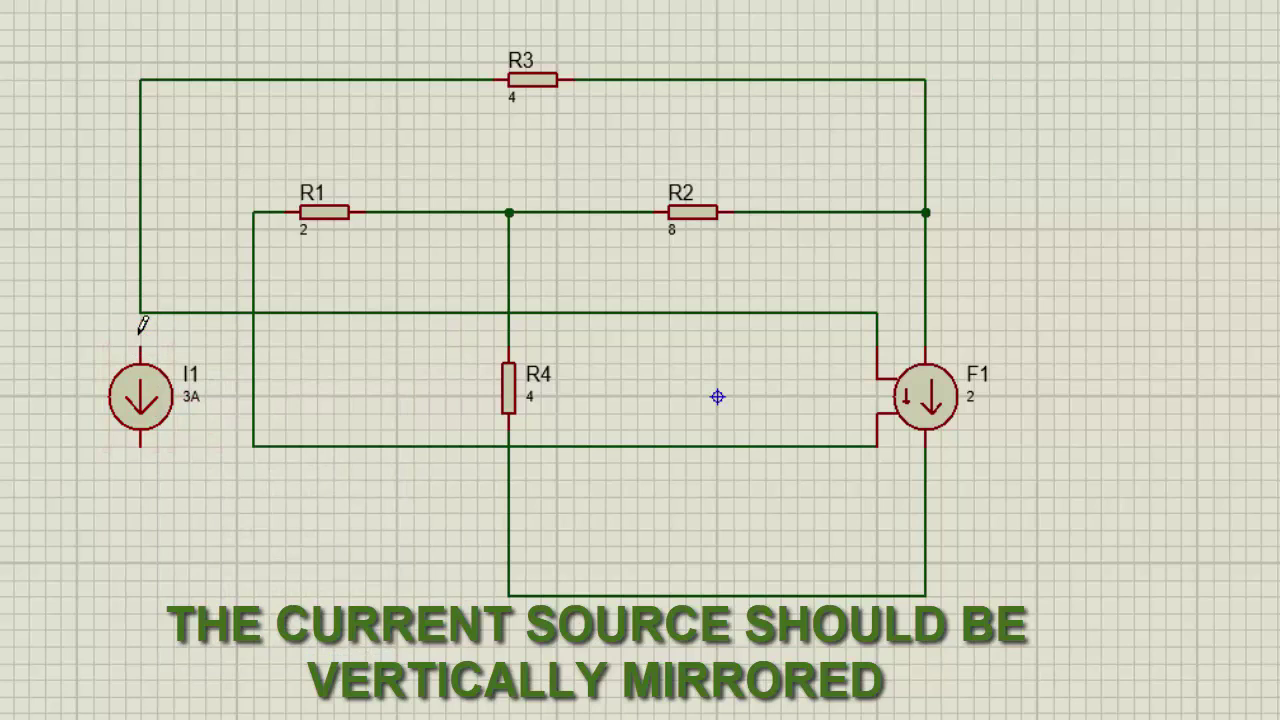
Mirror current source I1 vertically and rewire it between the junction above it and R4's lower node
right_click(143, 406)
click(226, 342)
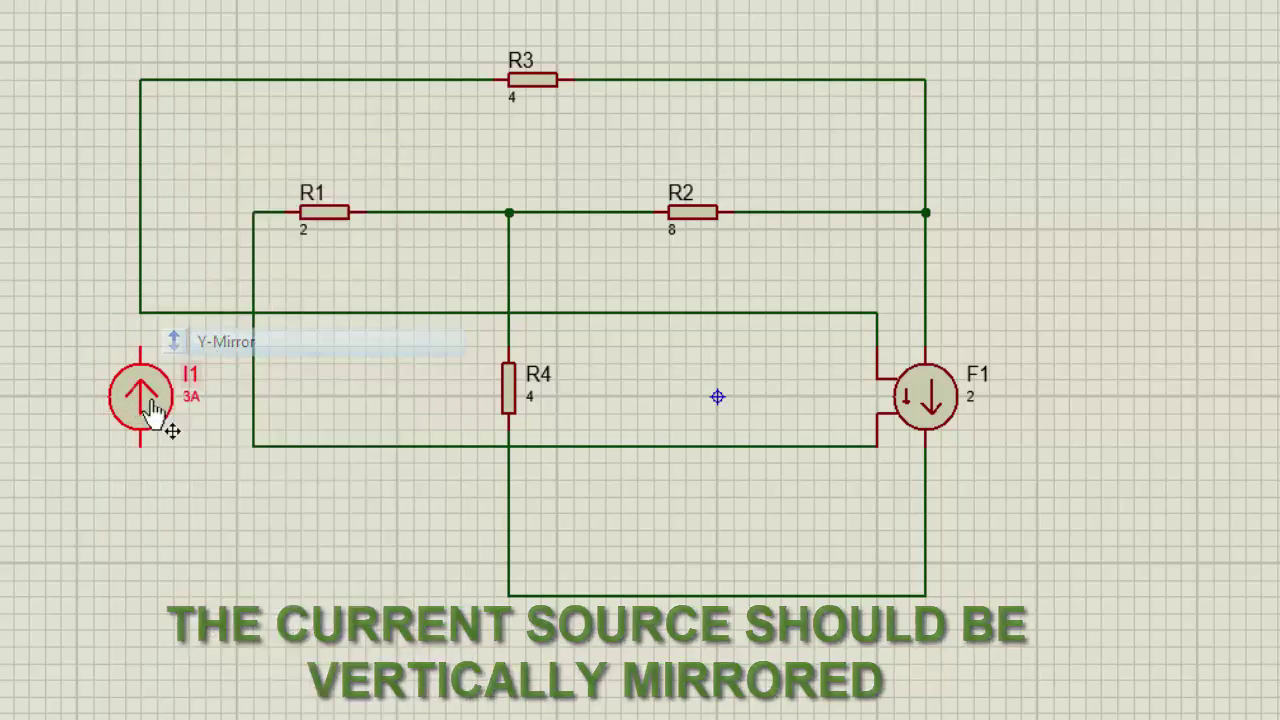
click(182, 372)
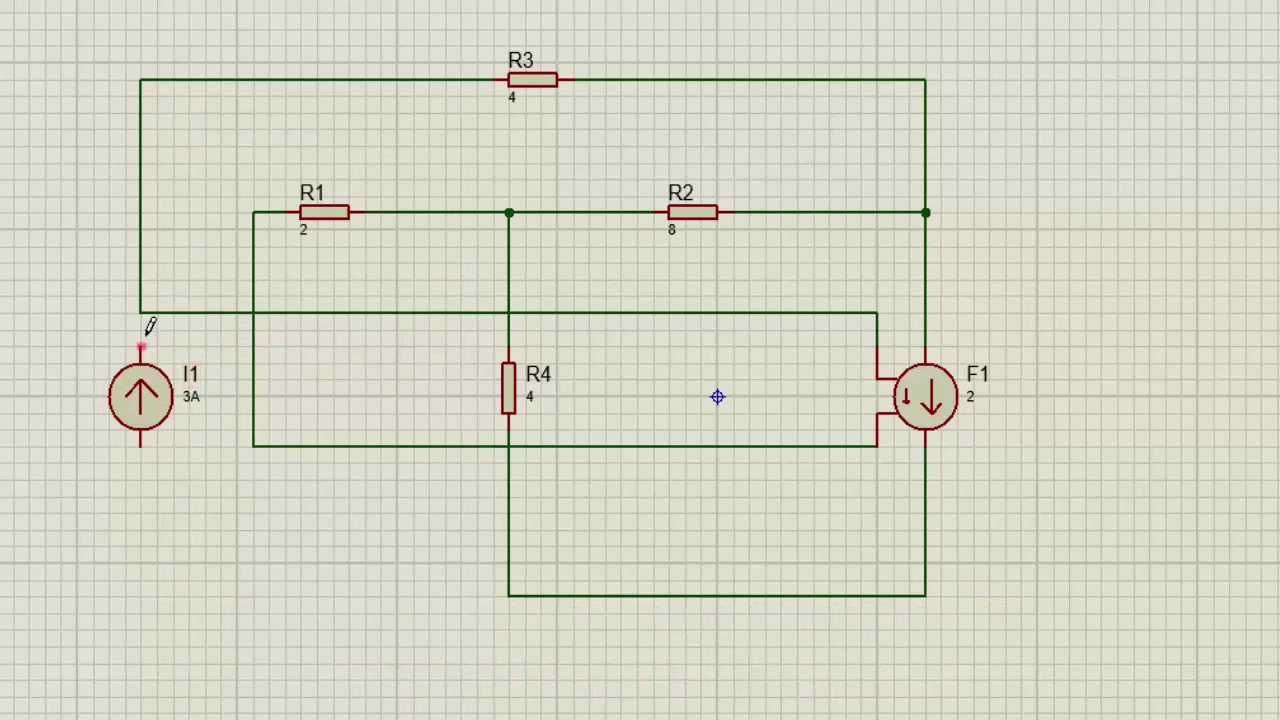
click(142, 443)
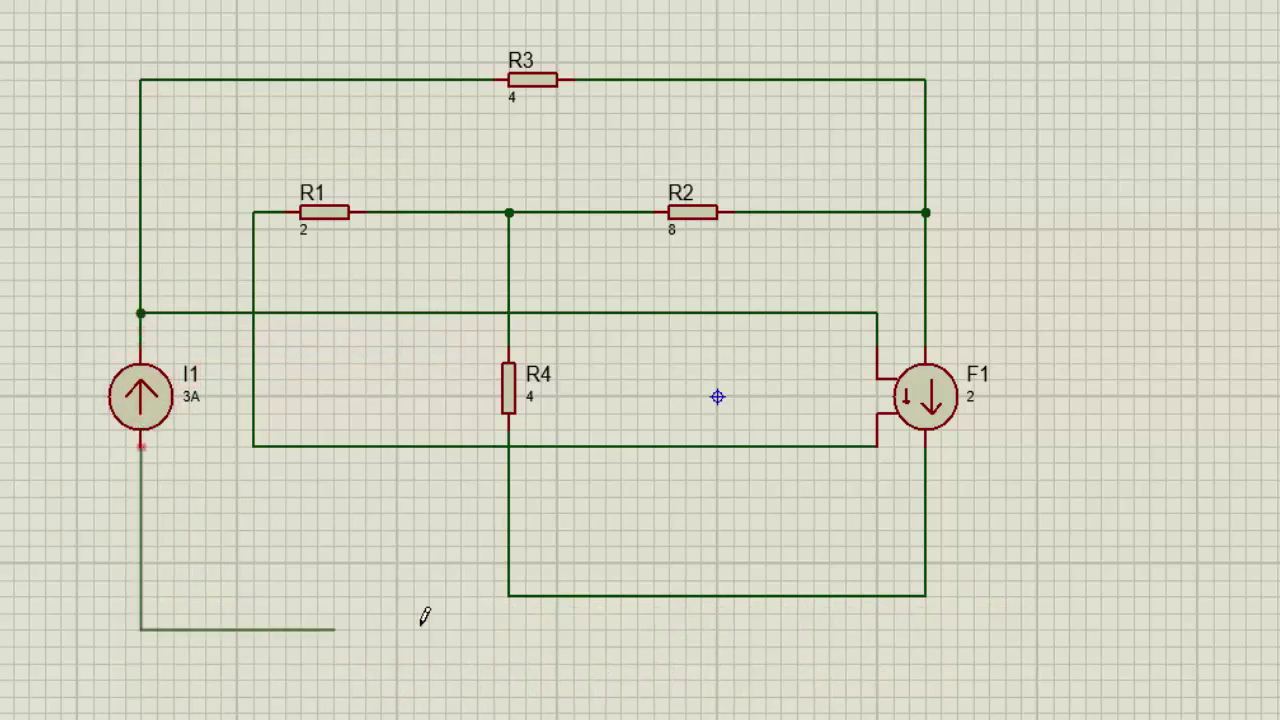
click(510, 594)
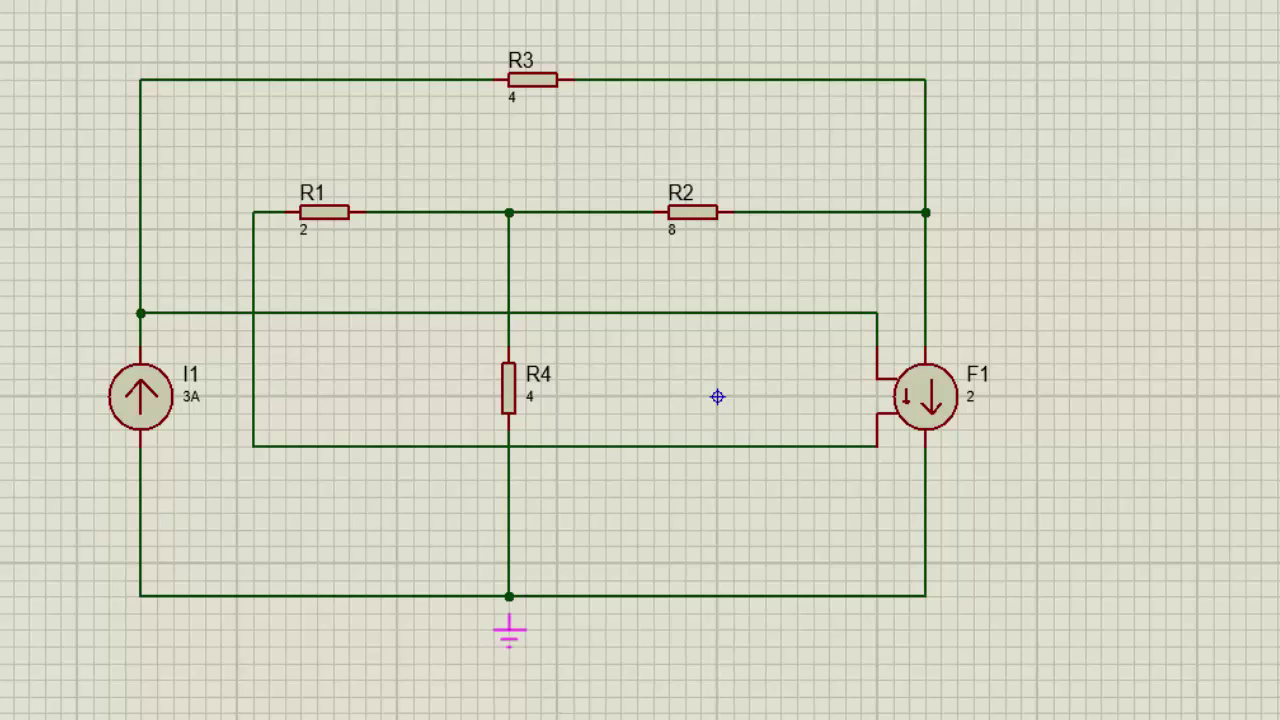
Place a ground terminal below the circuit and wire it to the bottom rail just right of R4's node
click(557, 645)
click(557, 628)
click(557, 596)
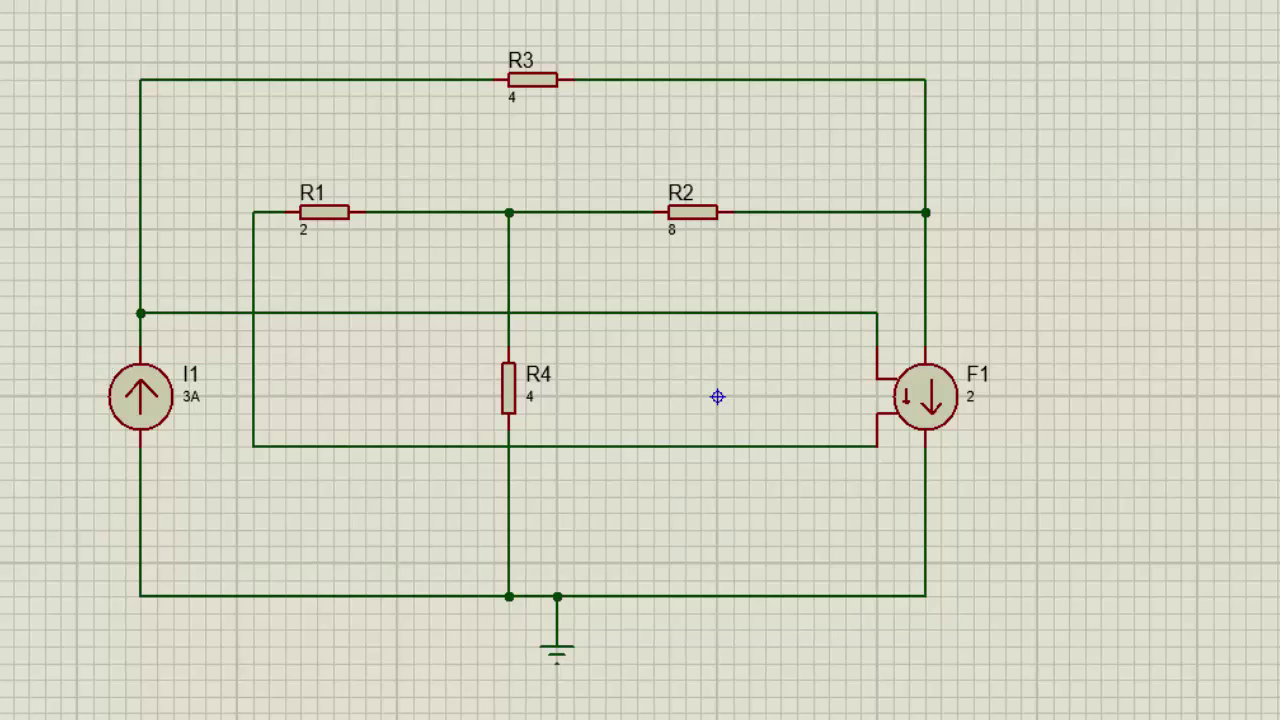
Place voltage probes on the wire above I1, on the node between R1 and R2, and on the wire above F1
click(141, 260)
click(528, 210)
click(927, 195)
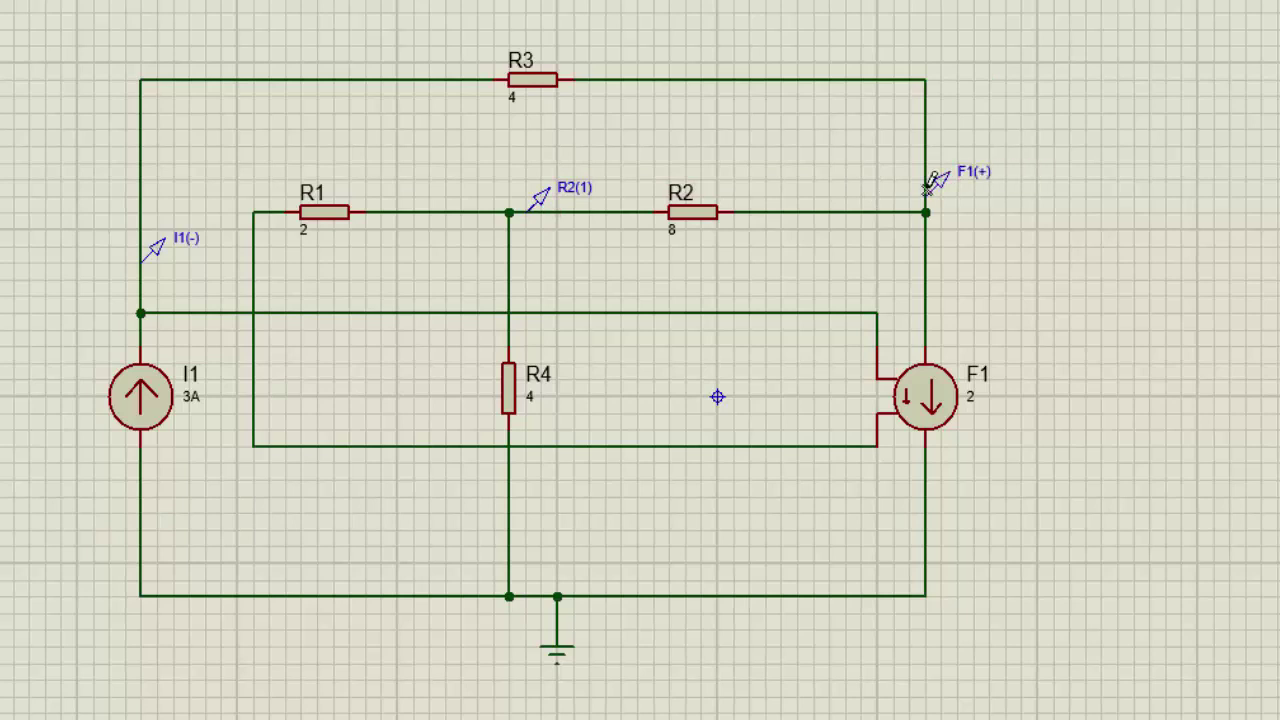
Name the voltage probes v1 at I1, v2 at R2 and v3 at F1, and run the simulation
double_click(189, 241)
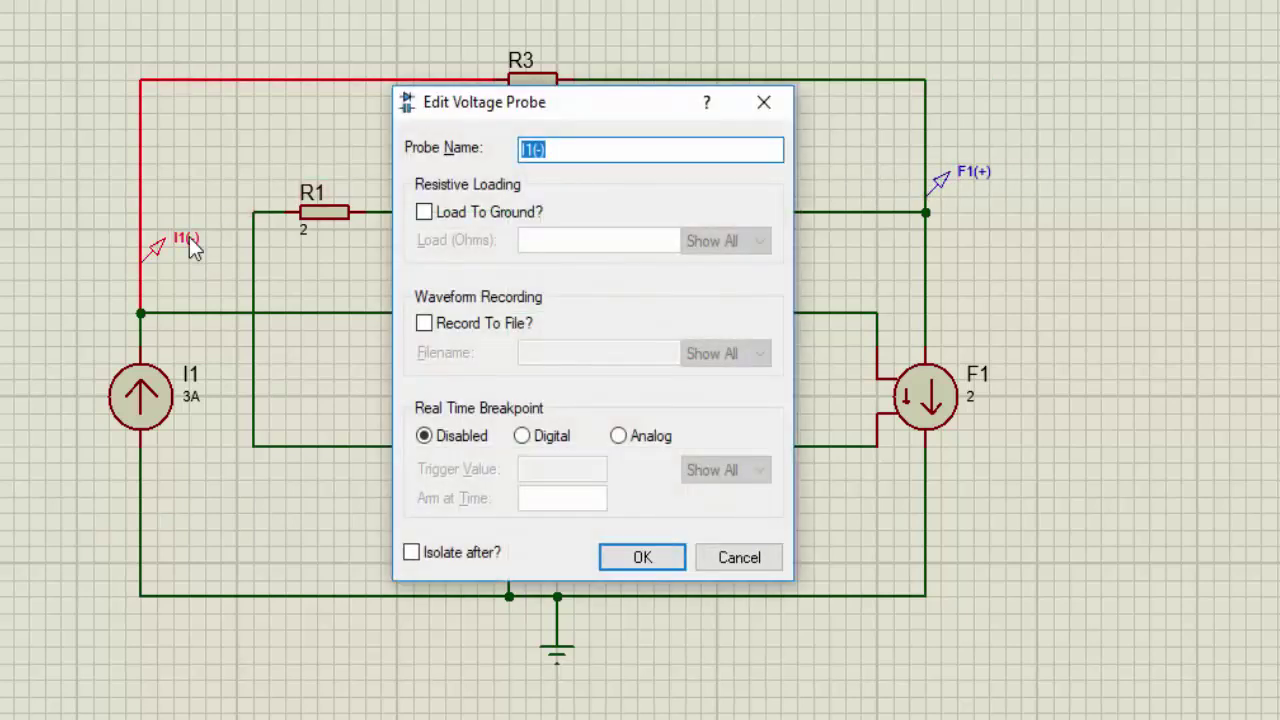
text(v1)
key(Return)
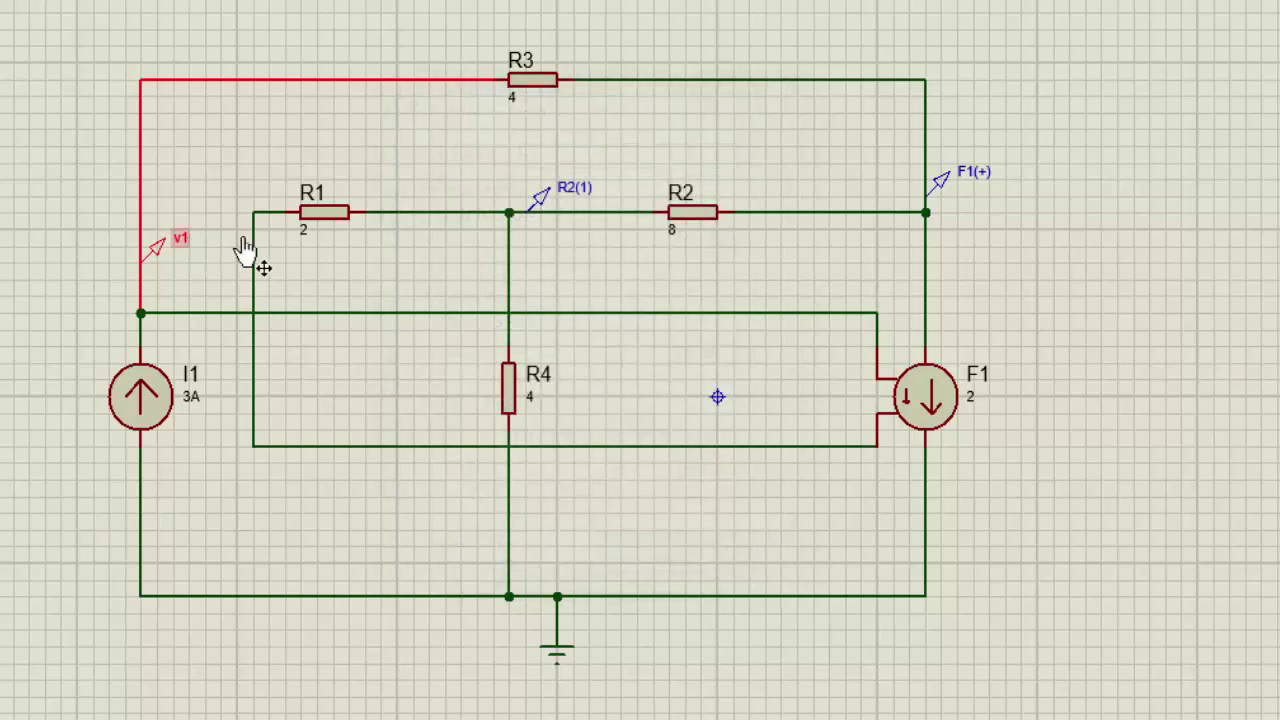
double_click(577, 193)
text(v2)
key(Return)
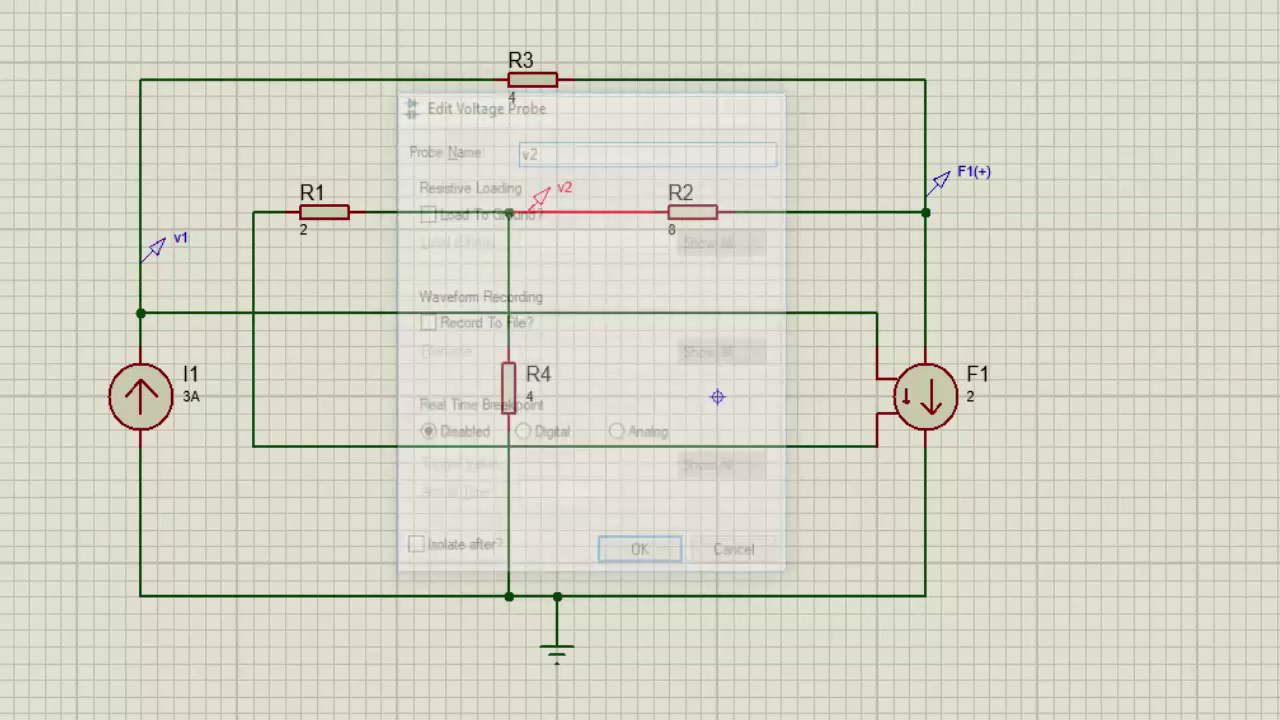
double_click(972, 180)
text(v3)
key(Return)
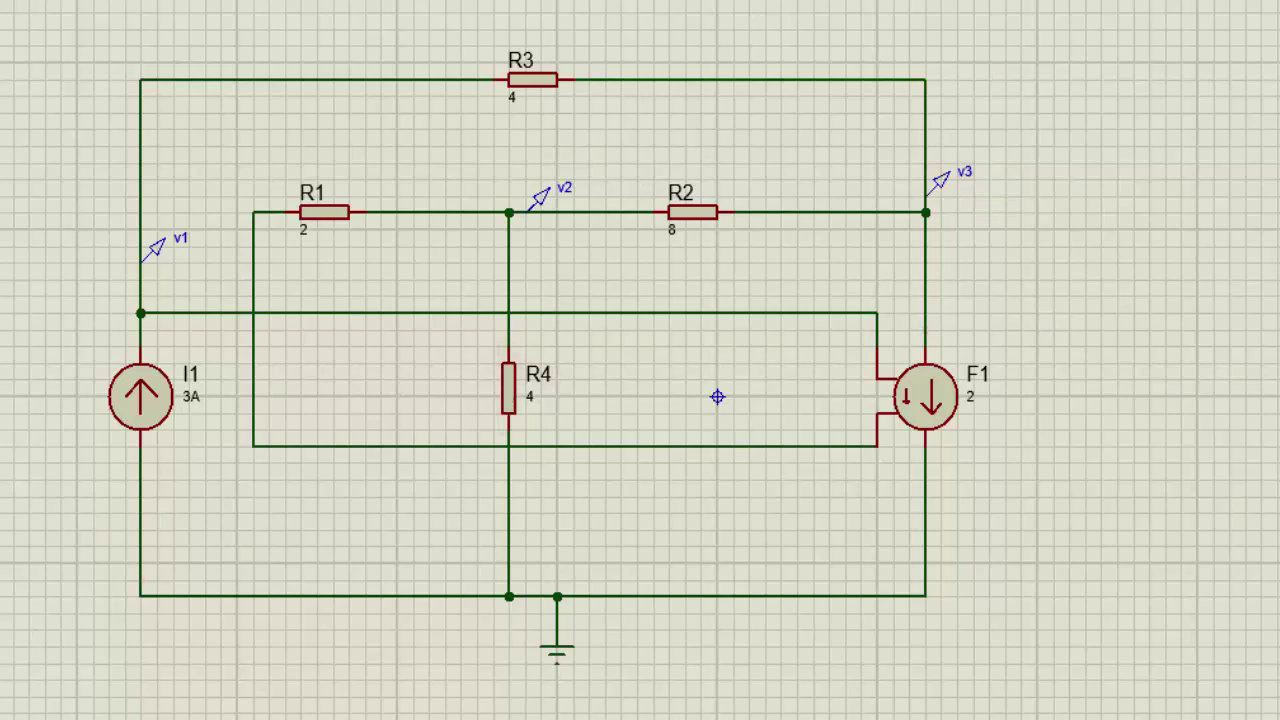
key(F12)
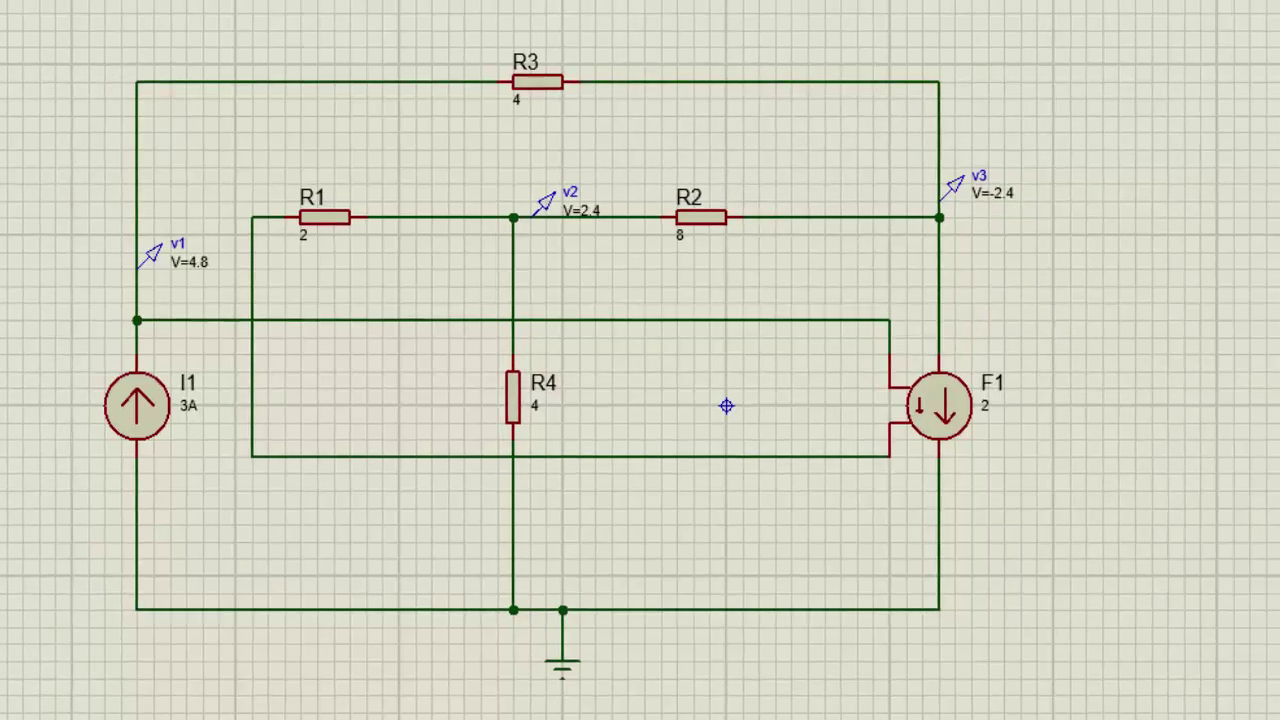
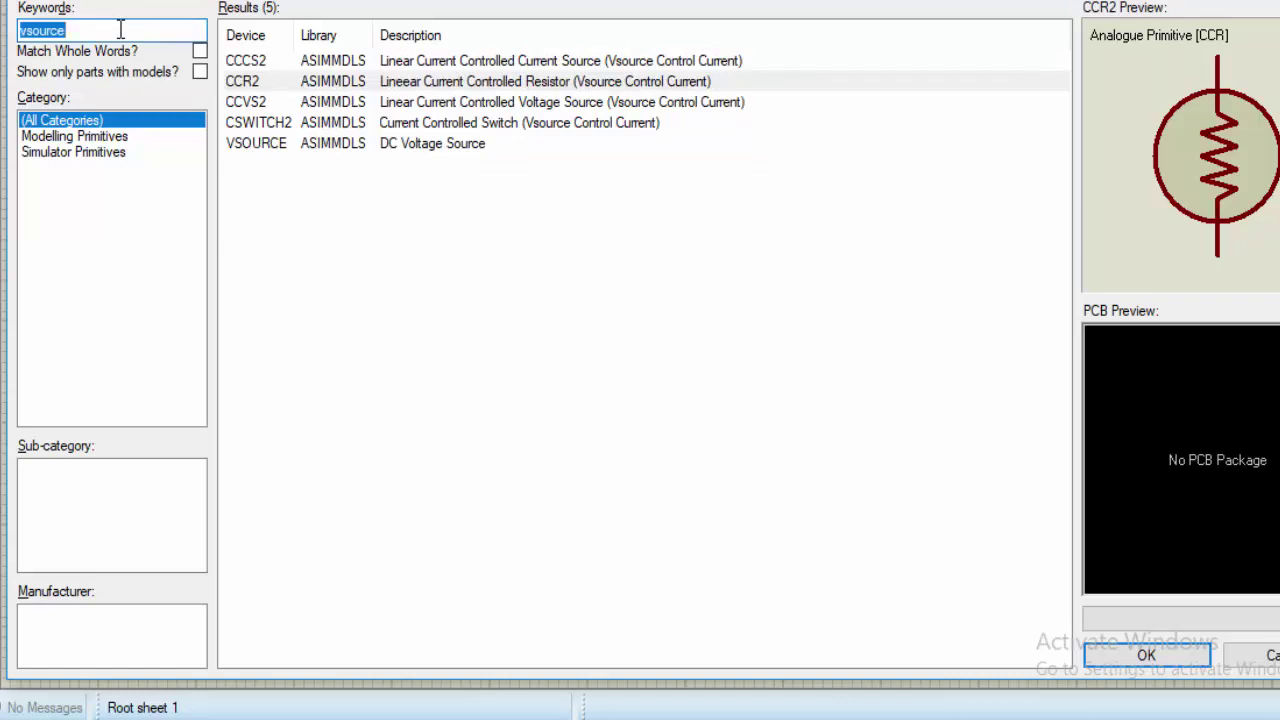
Search the device library for "ccvs" and add the wired-control CCVS device to the design
text(cc)
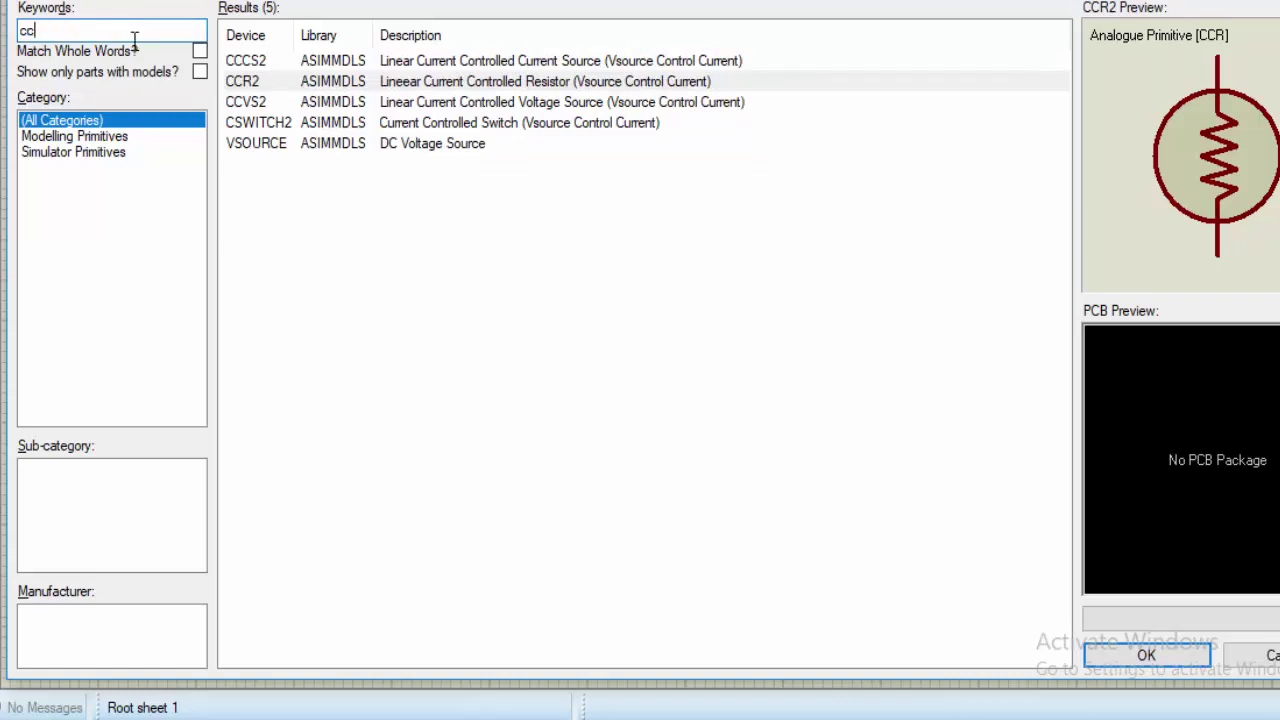
text(vs)
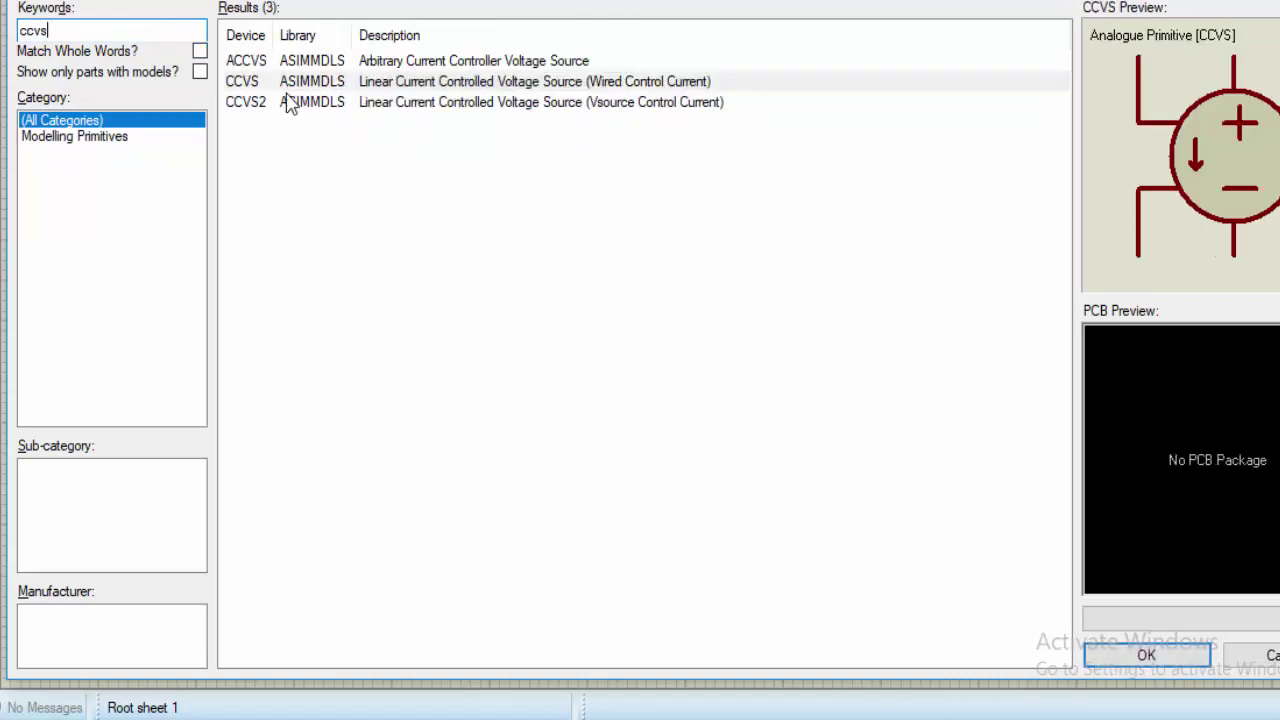
click(297, 85)
Search the device library for "resistor", add the analog primitive RESISTOR, and close the device picker
double_click(64, 30)
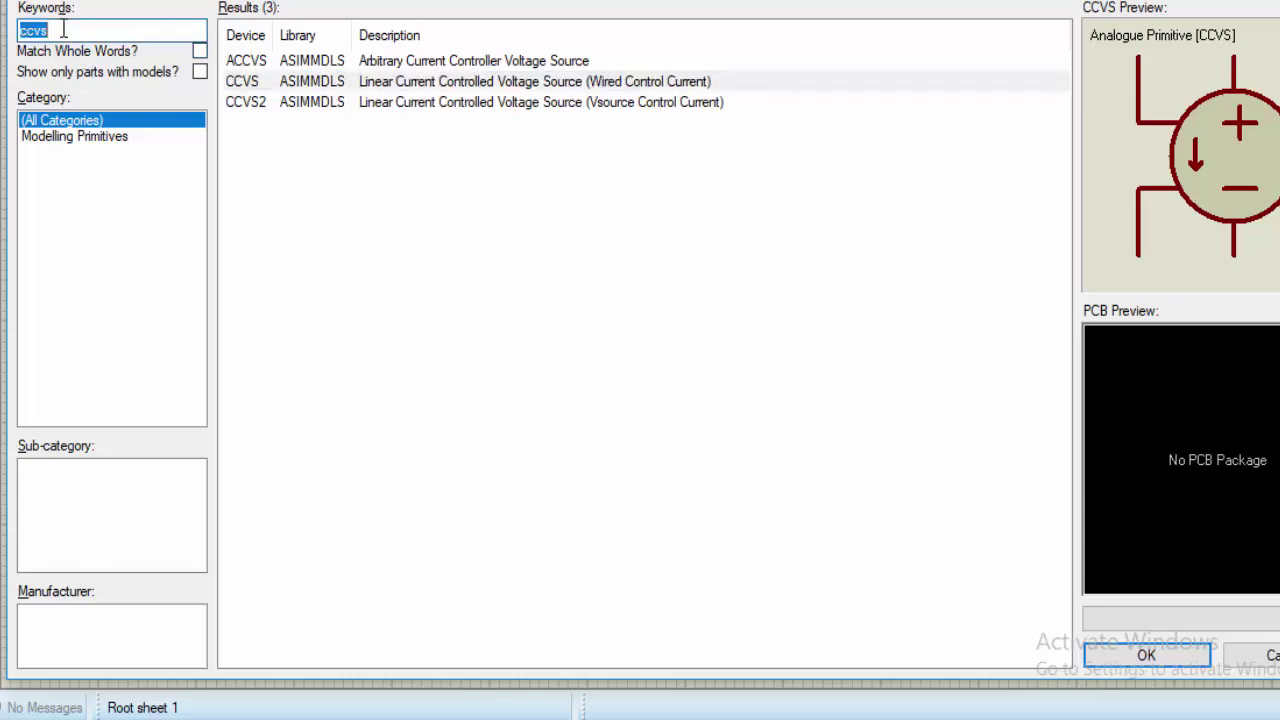
text(resis)
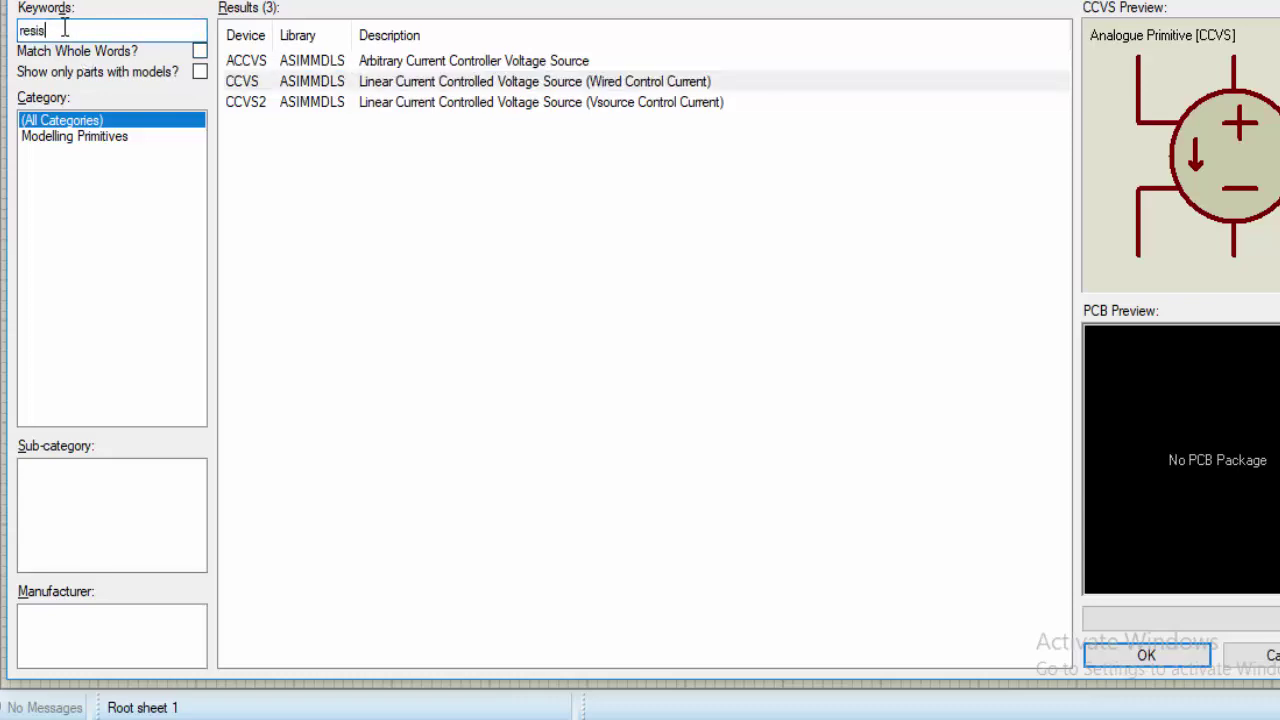
text(tor)
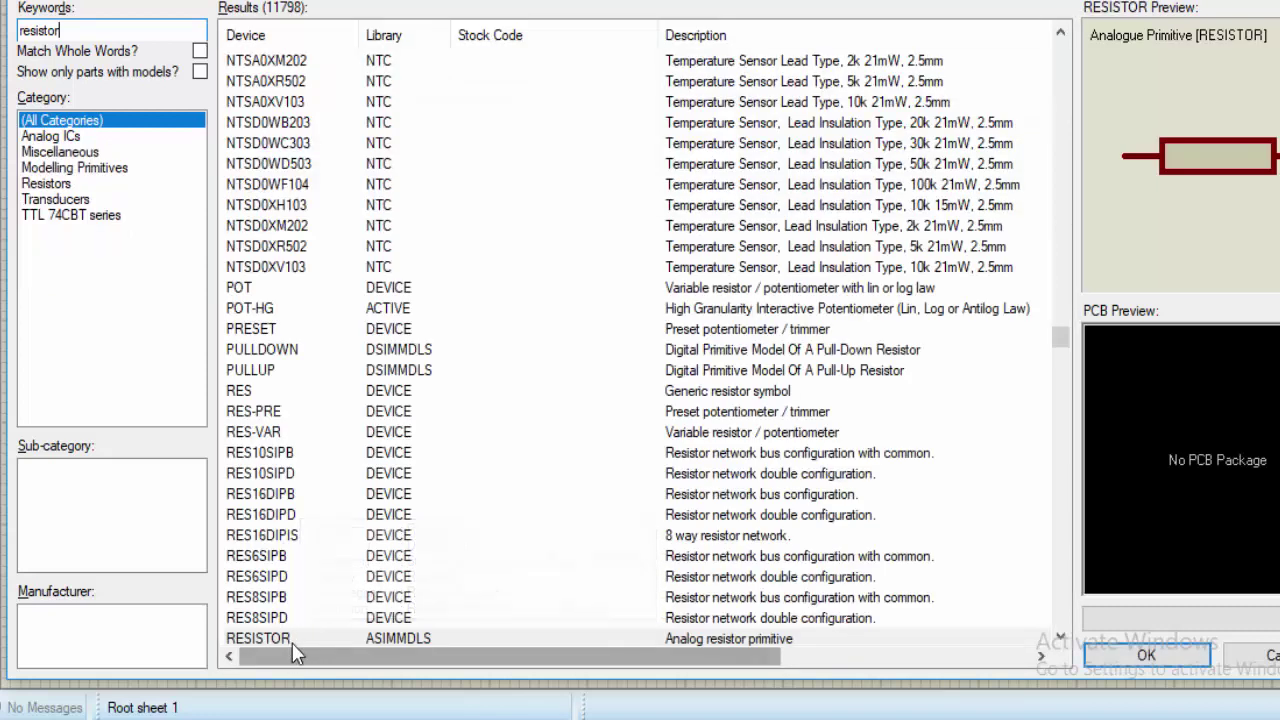
click(295, 638)
click(1150, 655)
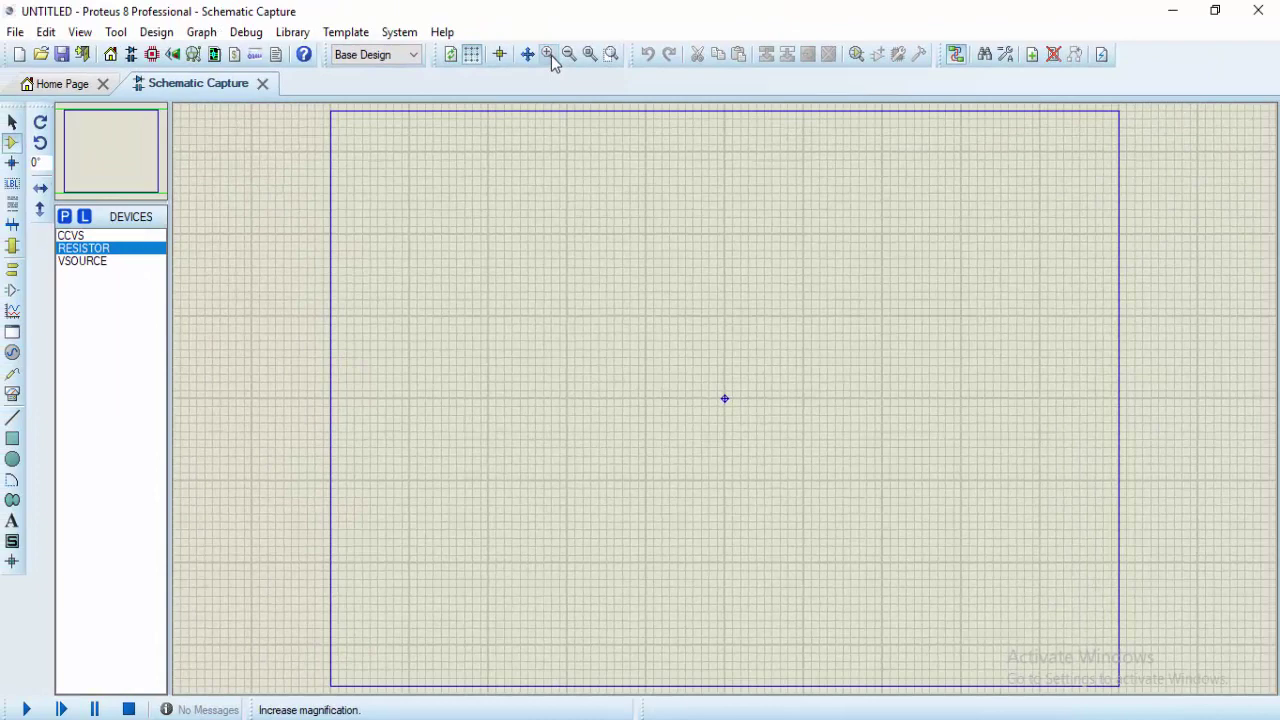
Place a VSOURCE rotated 90° in the upper-left part of the sheet
click(549, 54)
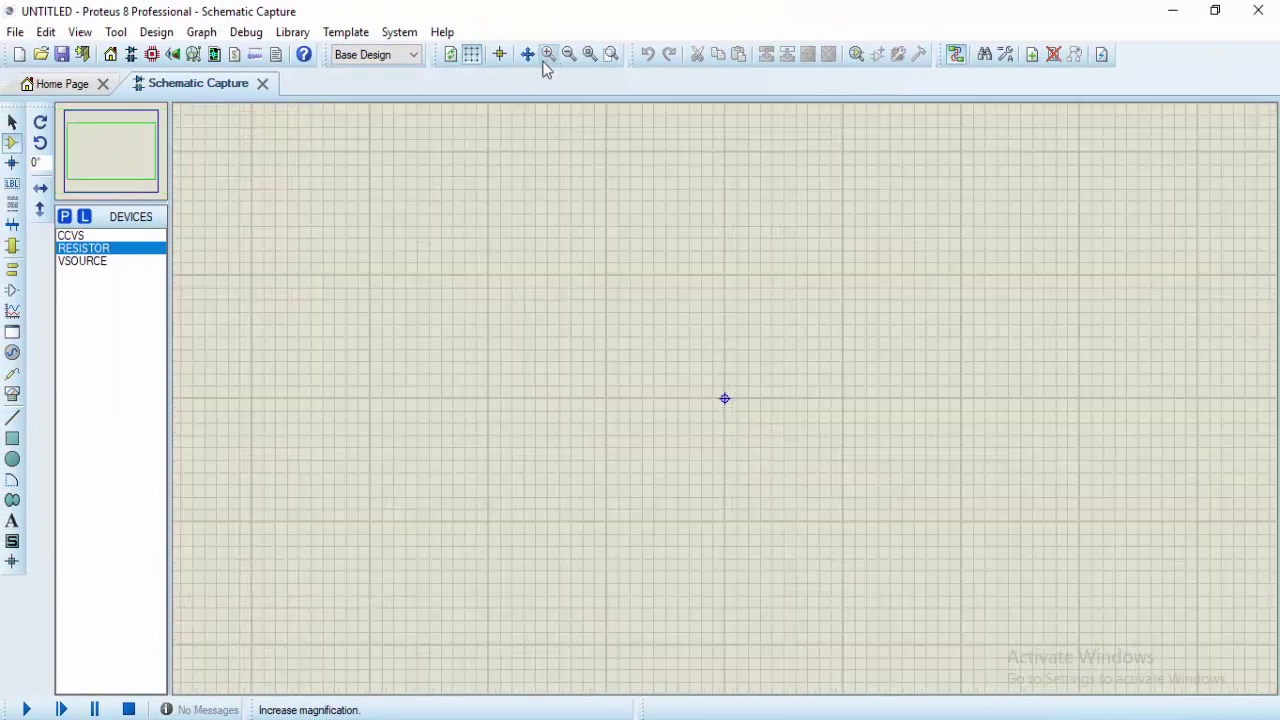
click(83, 261)
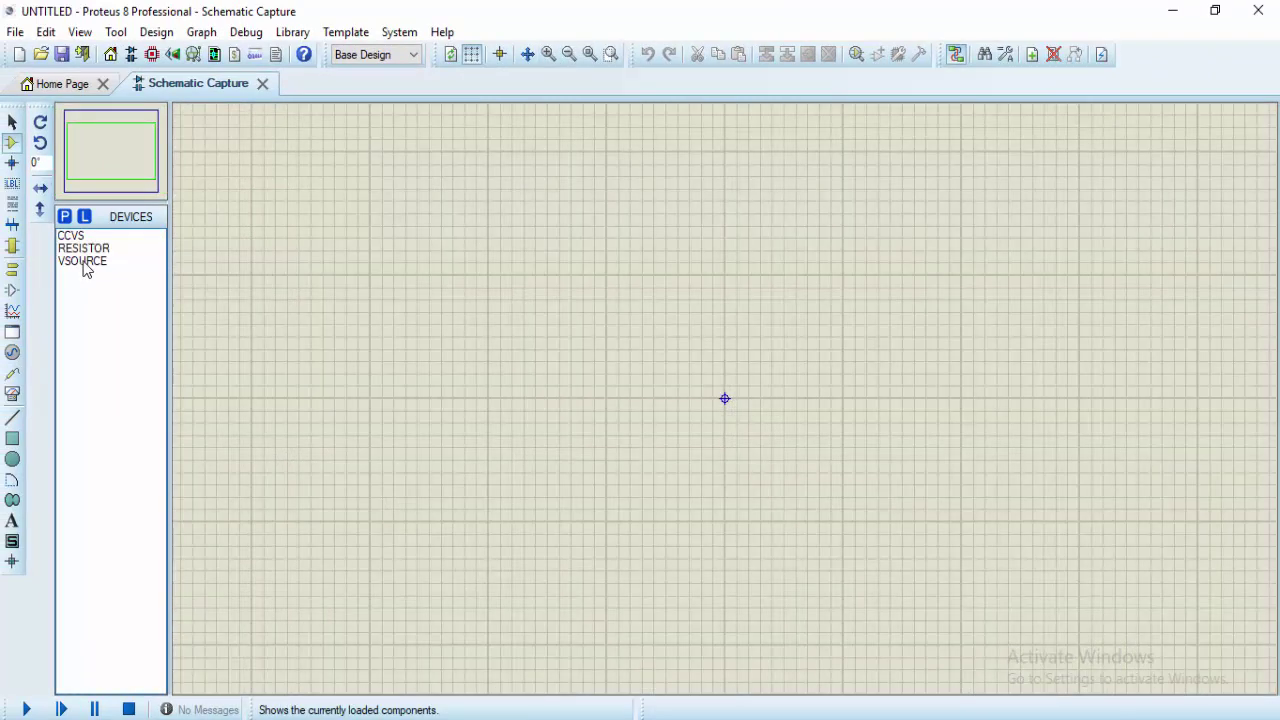
click(41, 142)
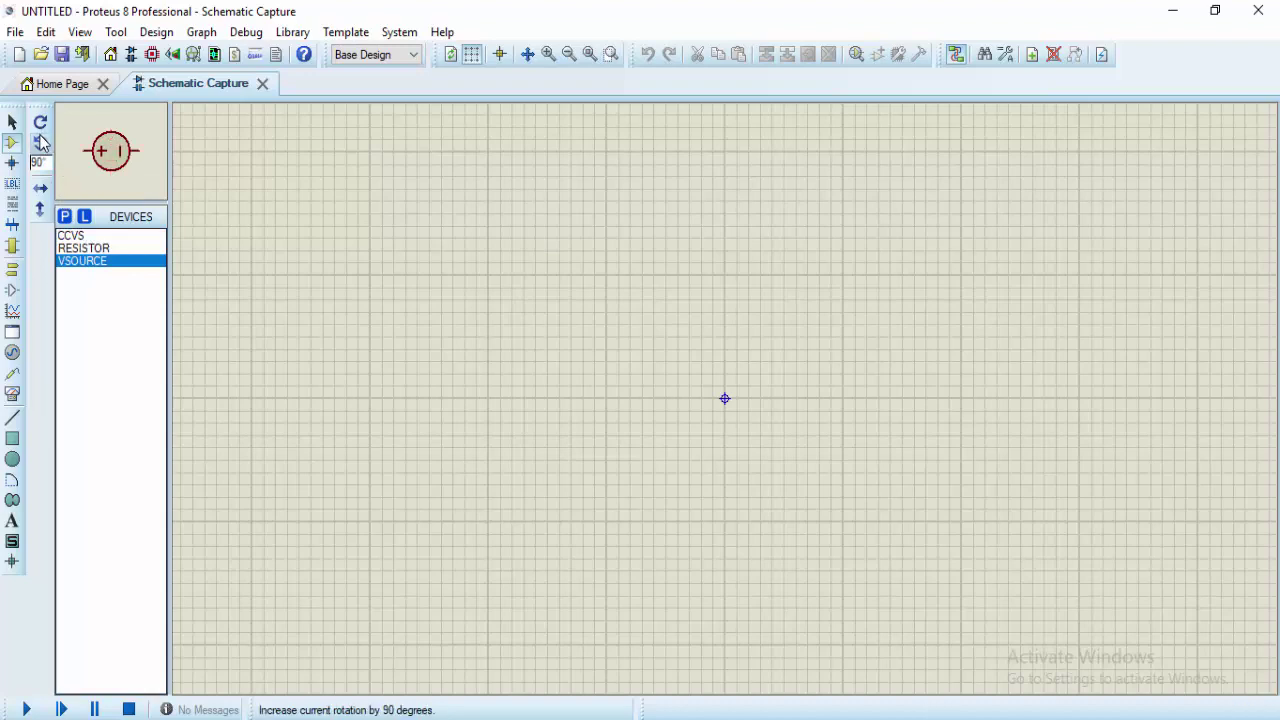
click(471, 286)
click(488, 288)
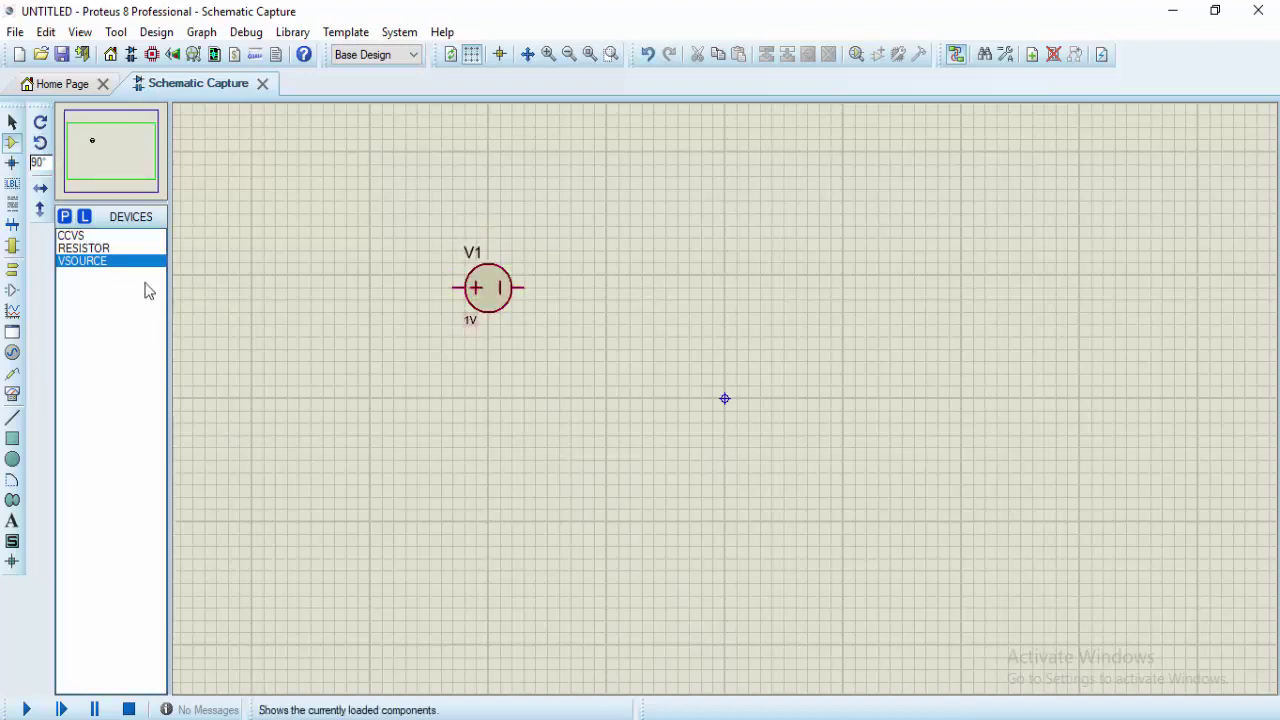
Place a CCVS to the right of the voltage source V1 and mirror it horizontally
click(84, 237)
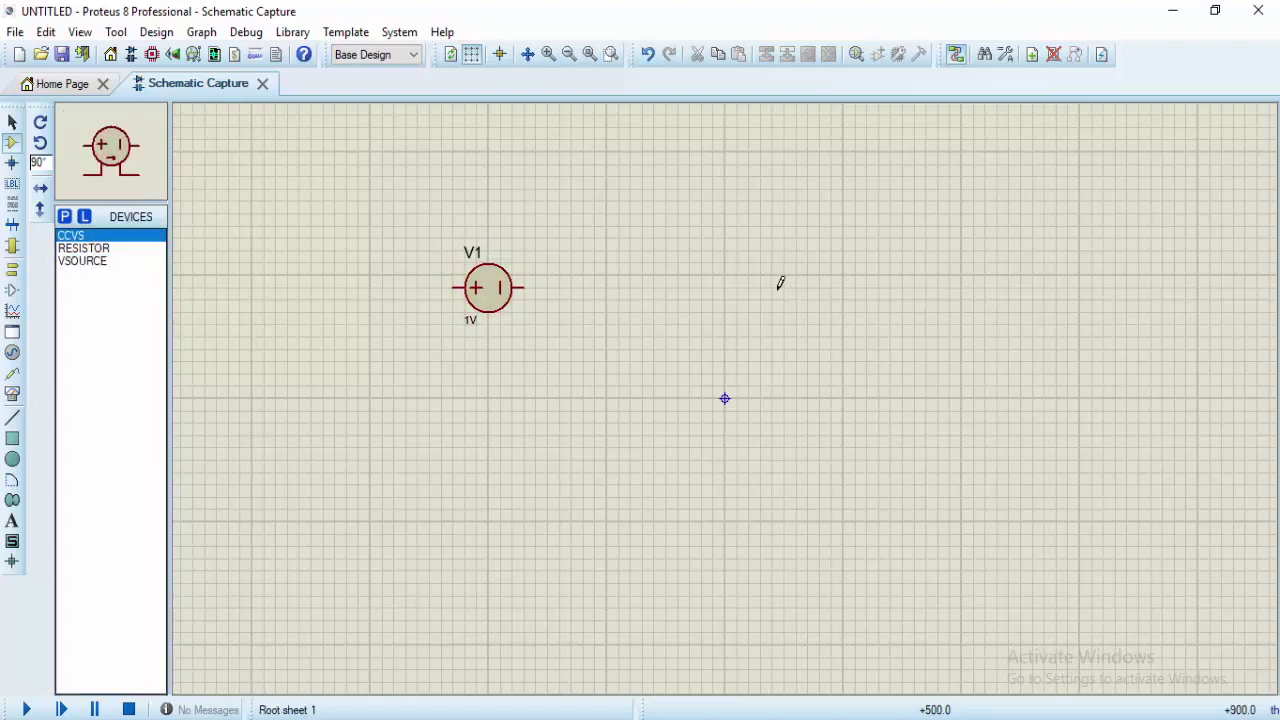
click(720, 271)
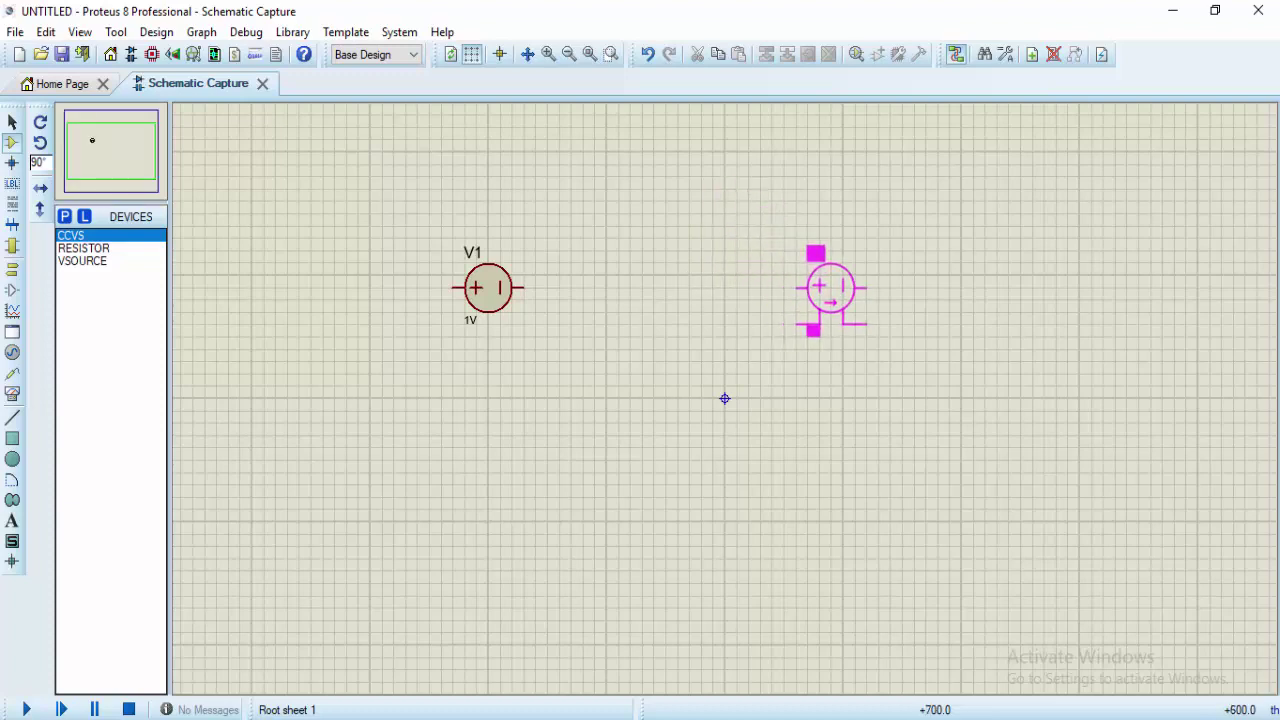
click(808, 277)
right_click(810, 268)
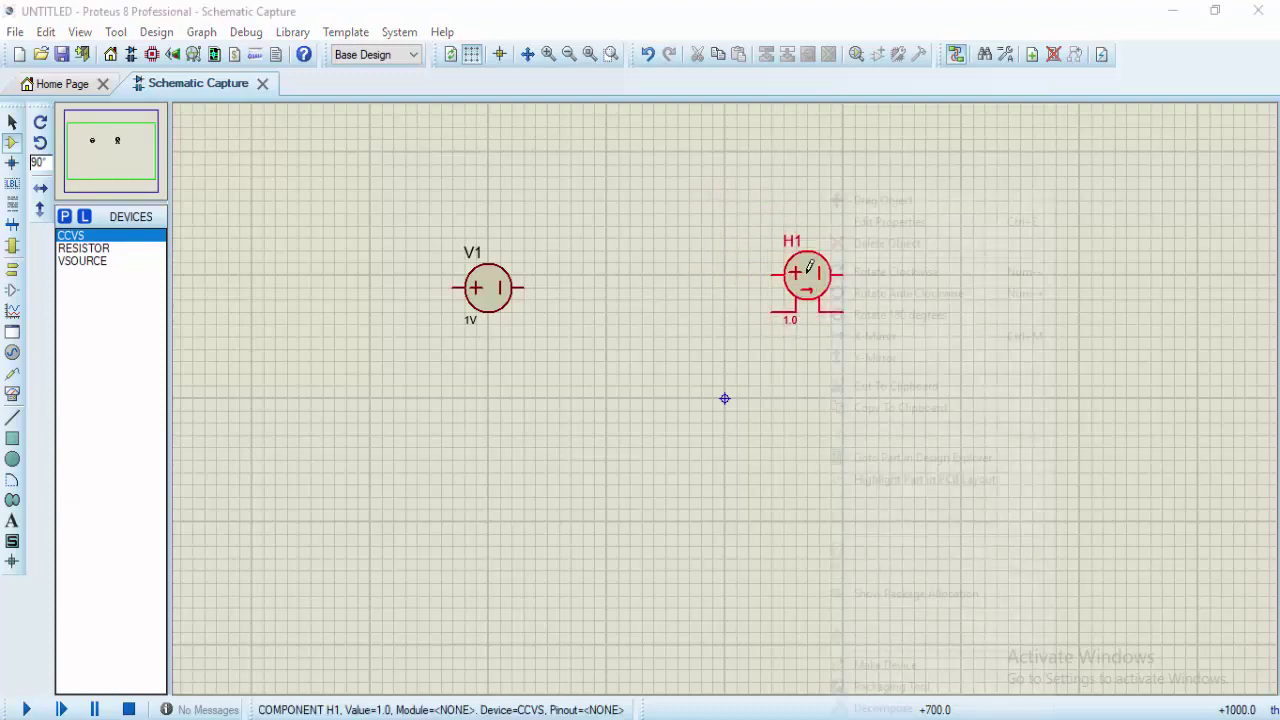
click(883, 336)
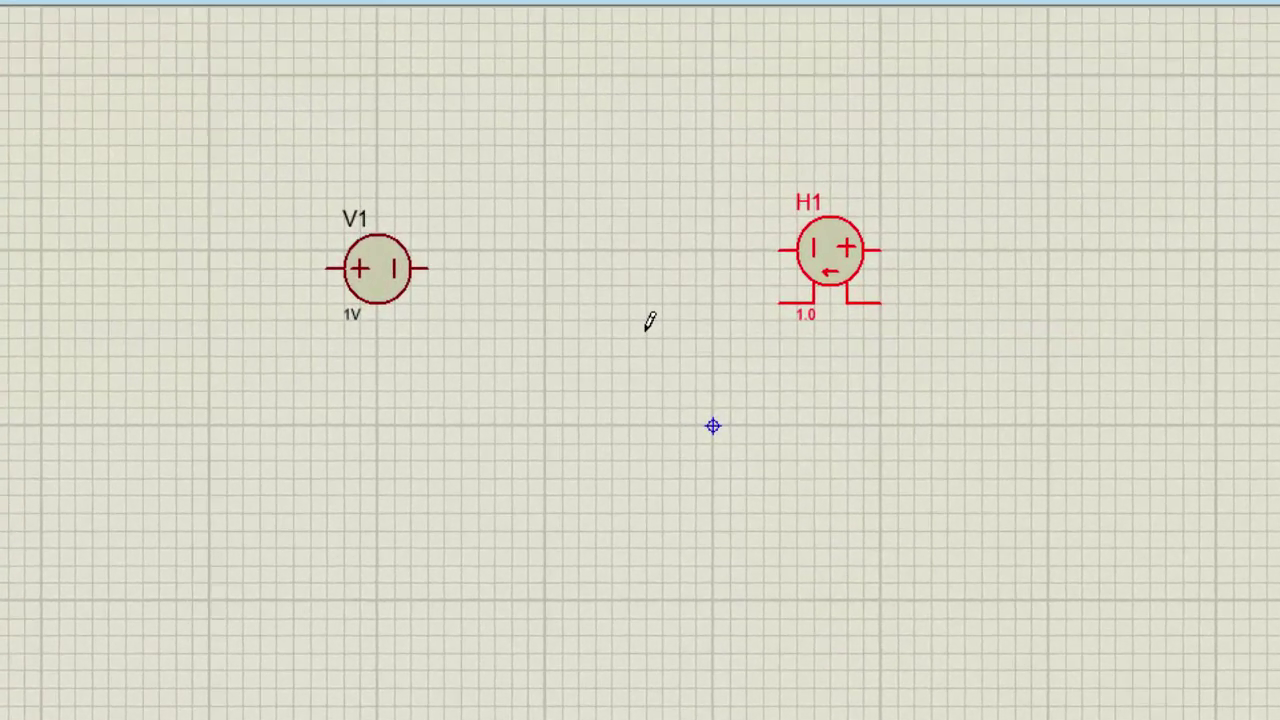
click(649, 320)
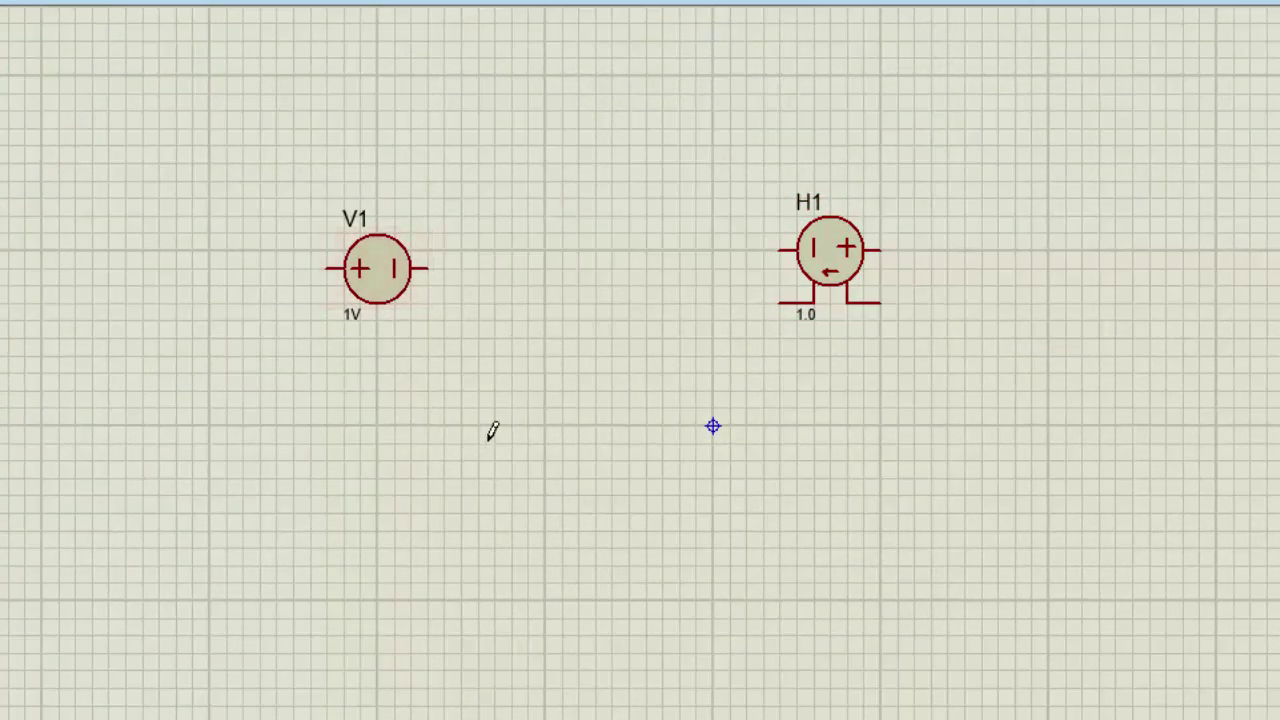
Place three vertical resistors in a row below the sources: one at the left, one in the middle, one at the right
click(274, 466)
click(275, 505)
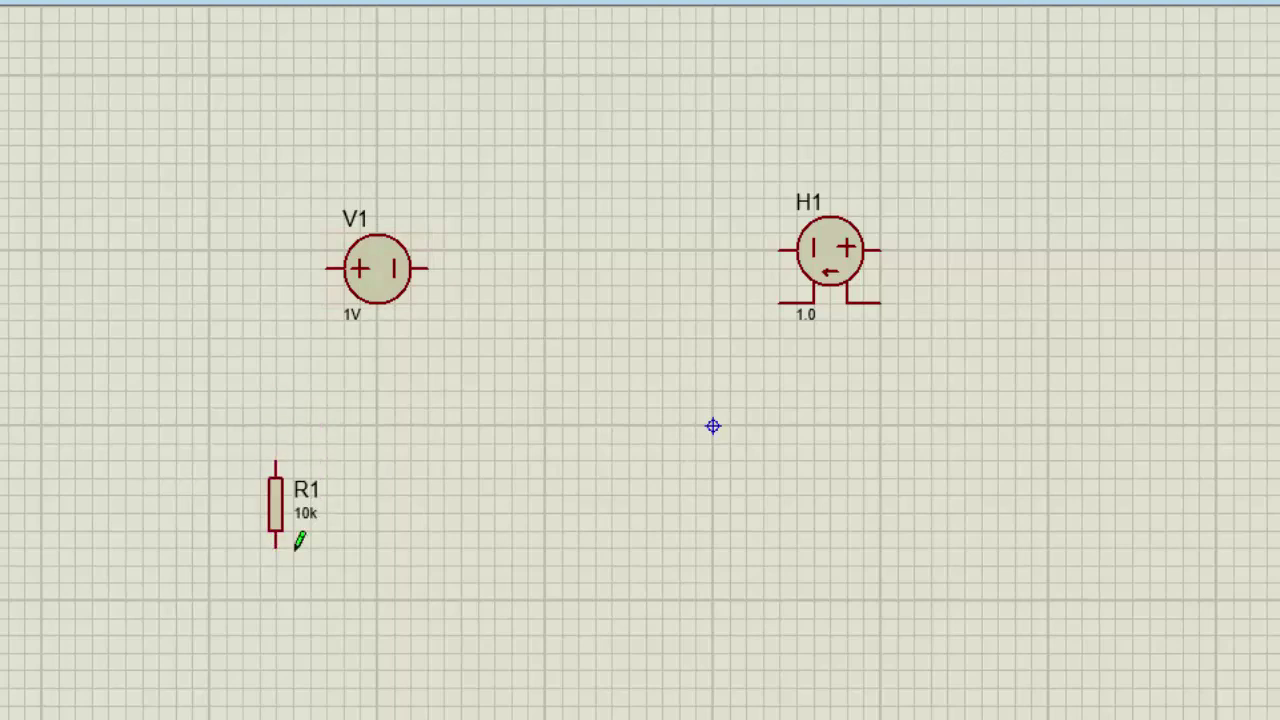
click(596, 470)
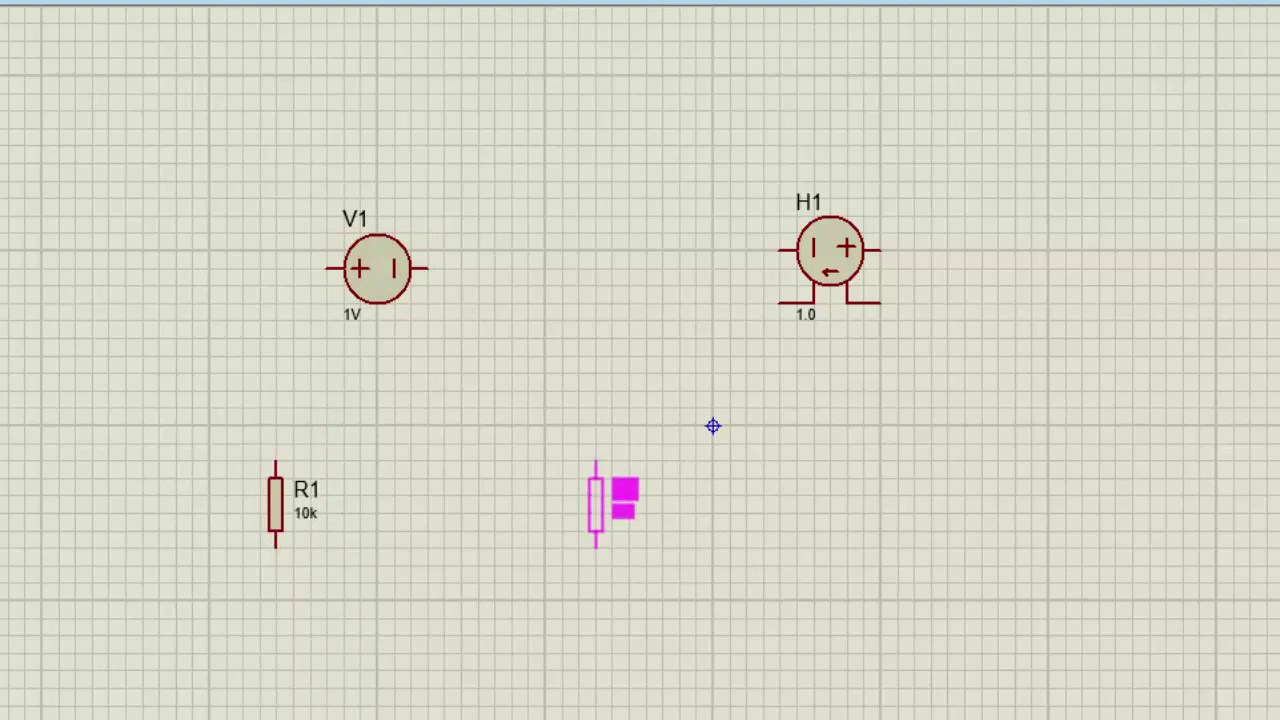
click(596, 505)
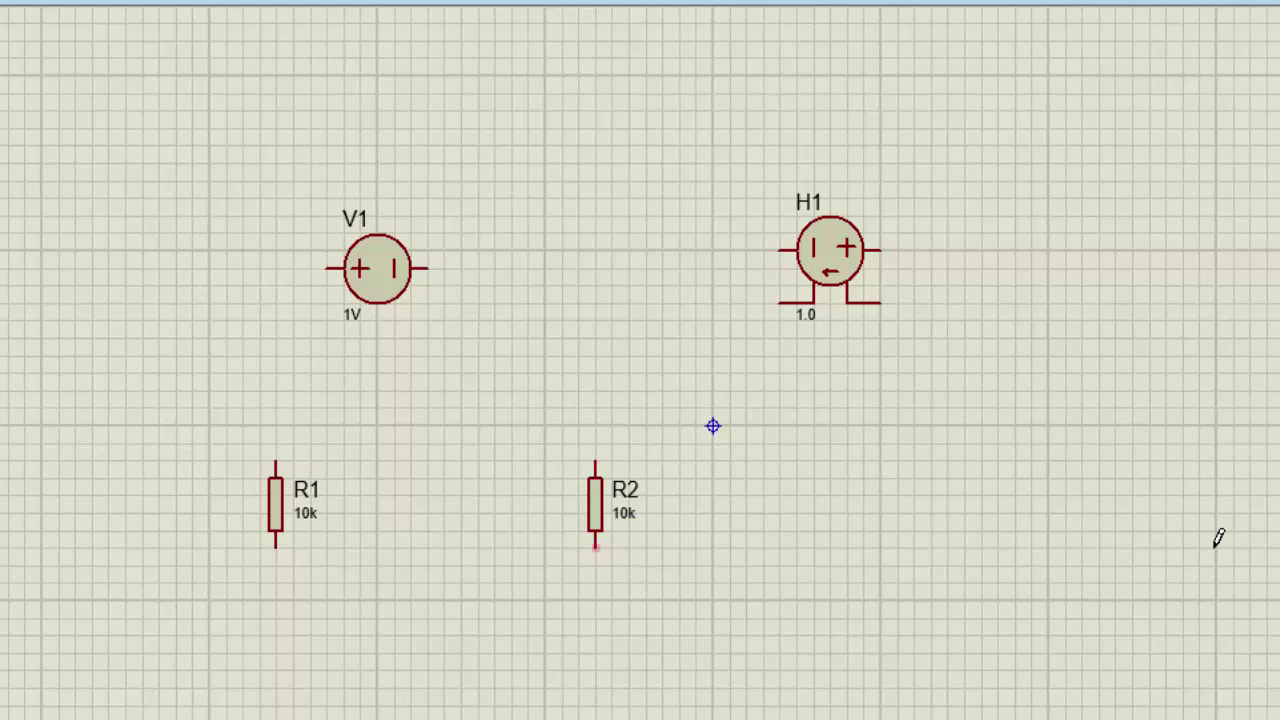
click(1036, 530)
click(998, 505)
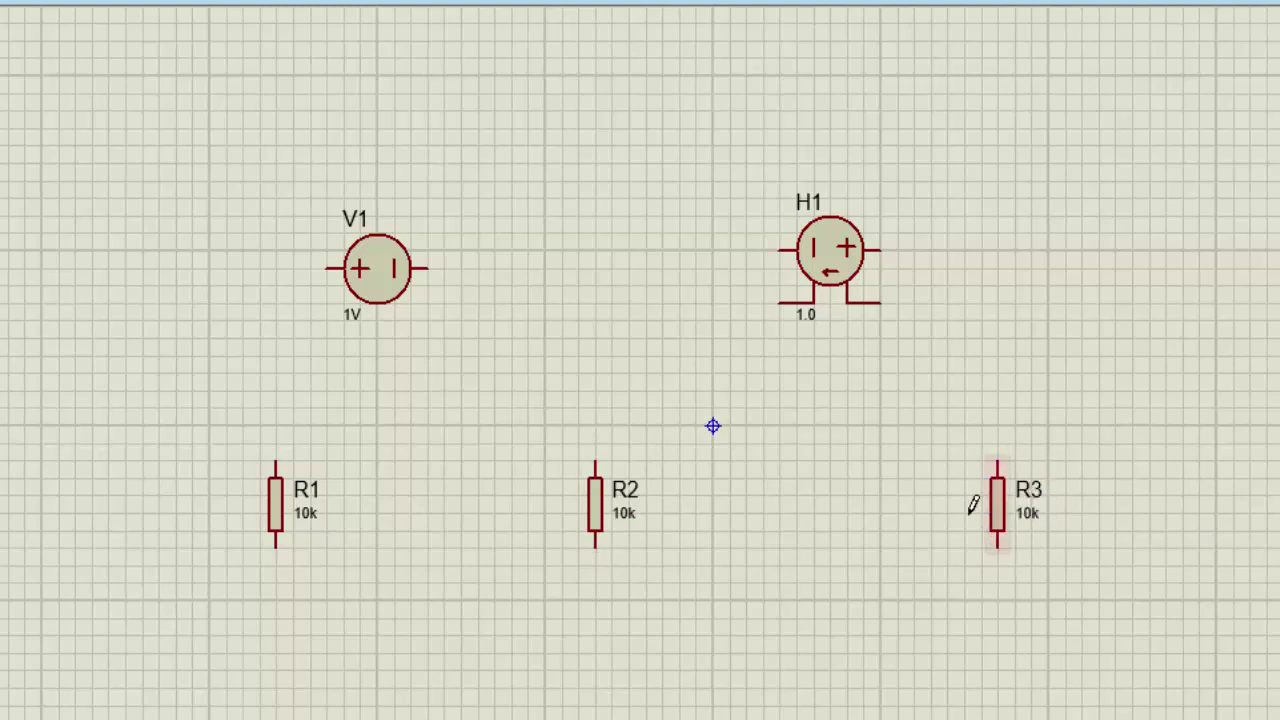
Place a fourth resistor above and between the two sources and rotate it clockwise to lie horizontally
click(611, 100)
click(593, 108)
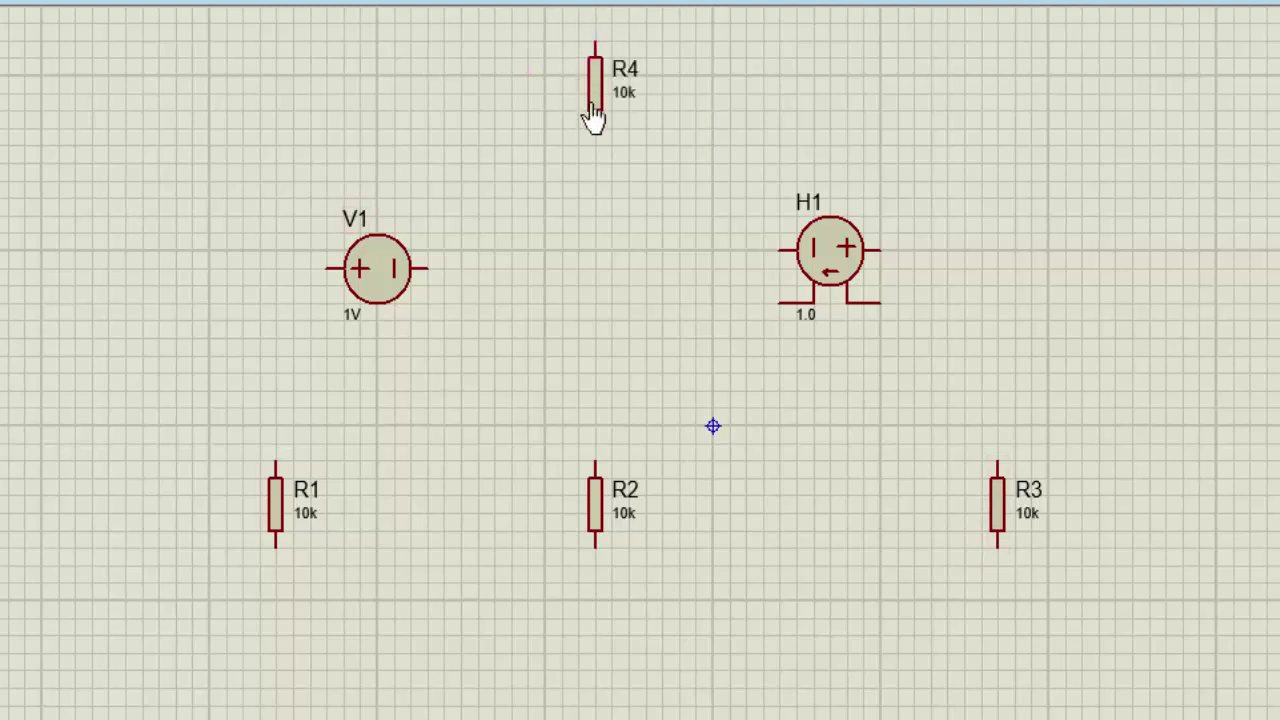
right_click(600, 103)
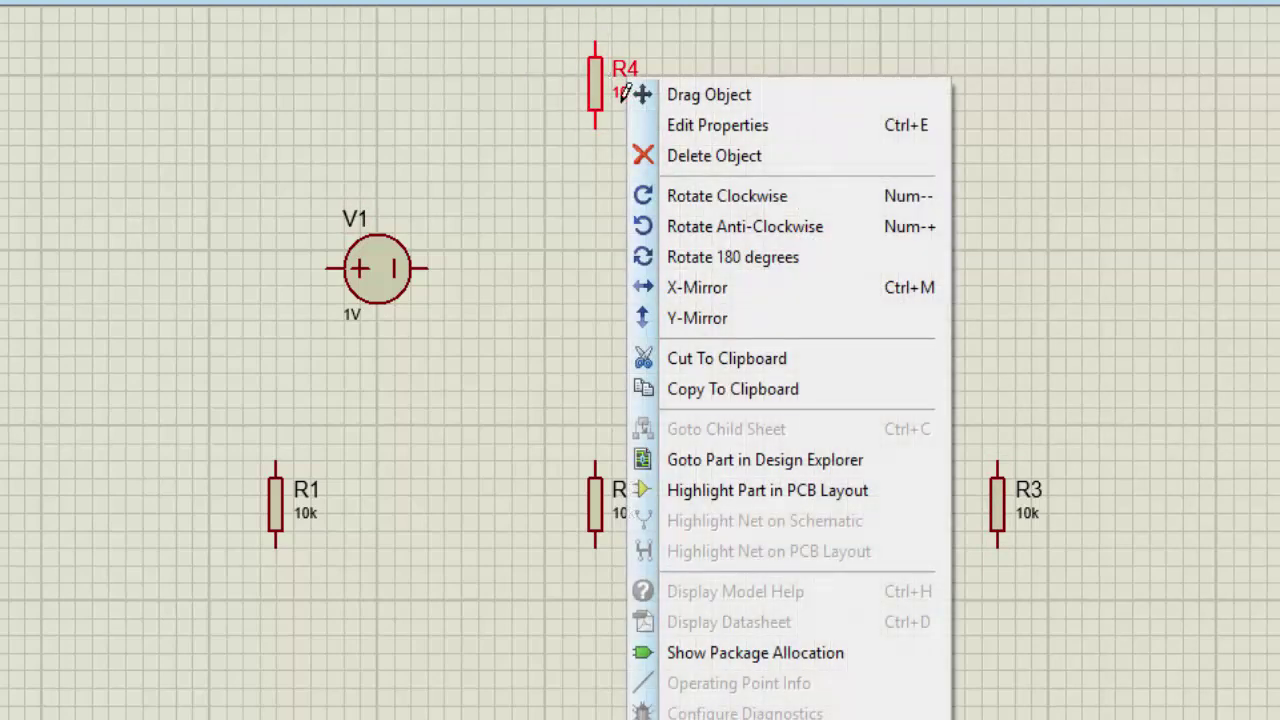
click(728, 194)
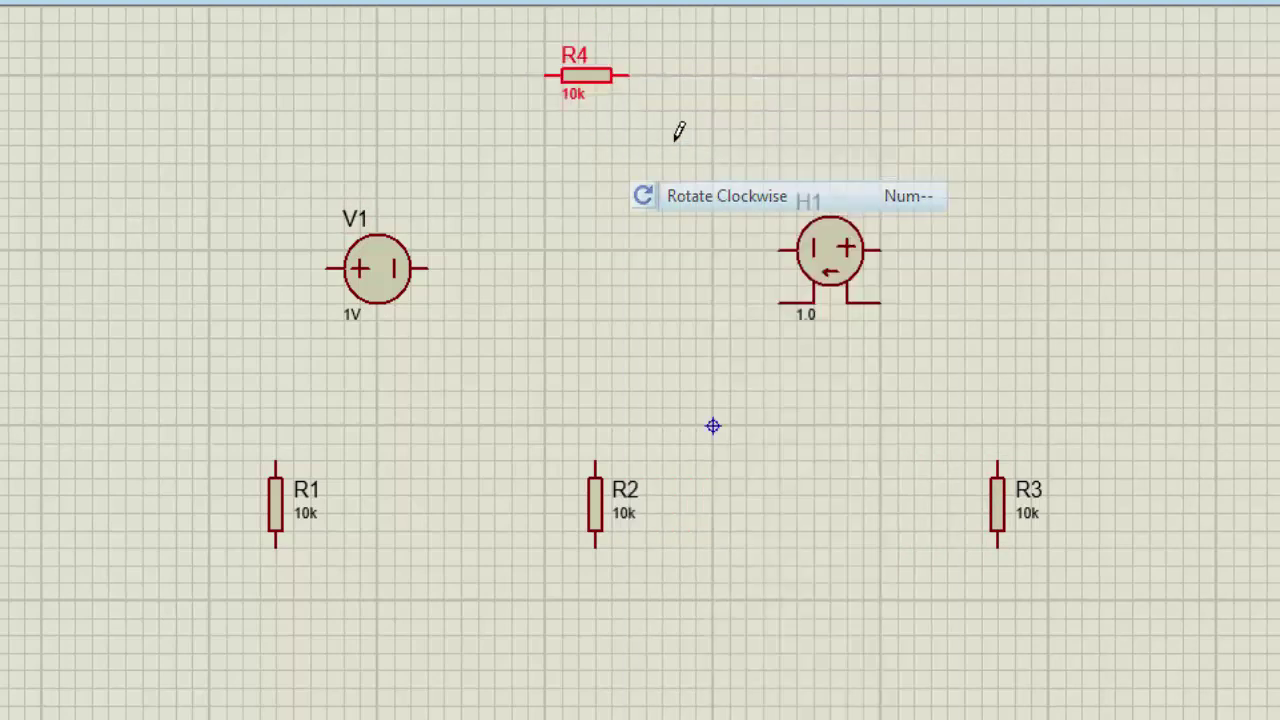
Wire R4's right end to the upper end of R3 and connect H1's positive output to that wire
click(628, 75)
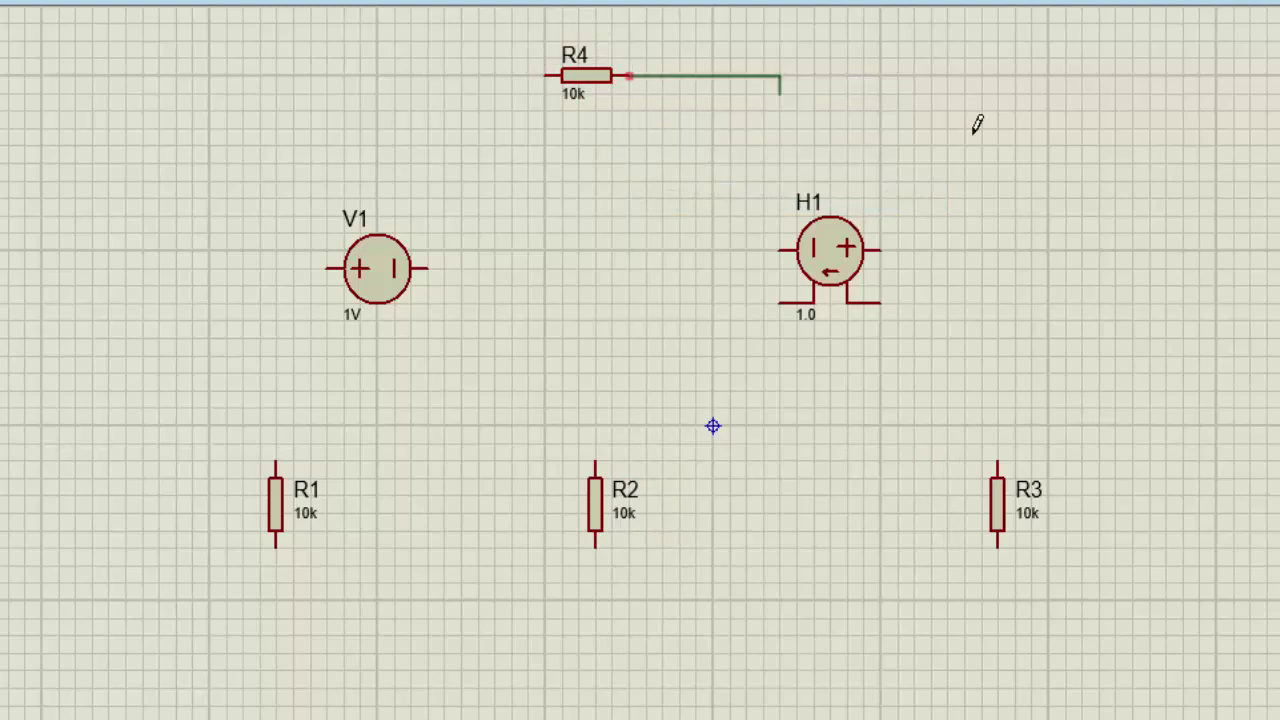
click(999, 458)
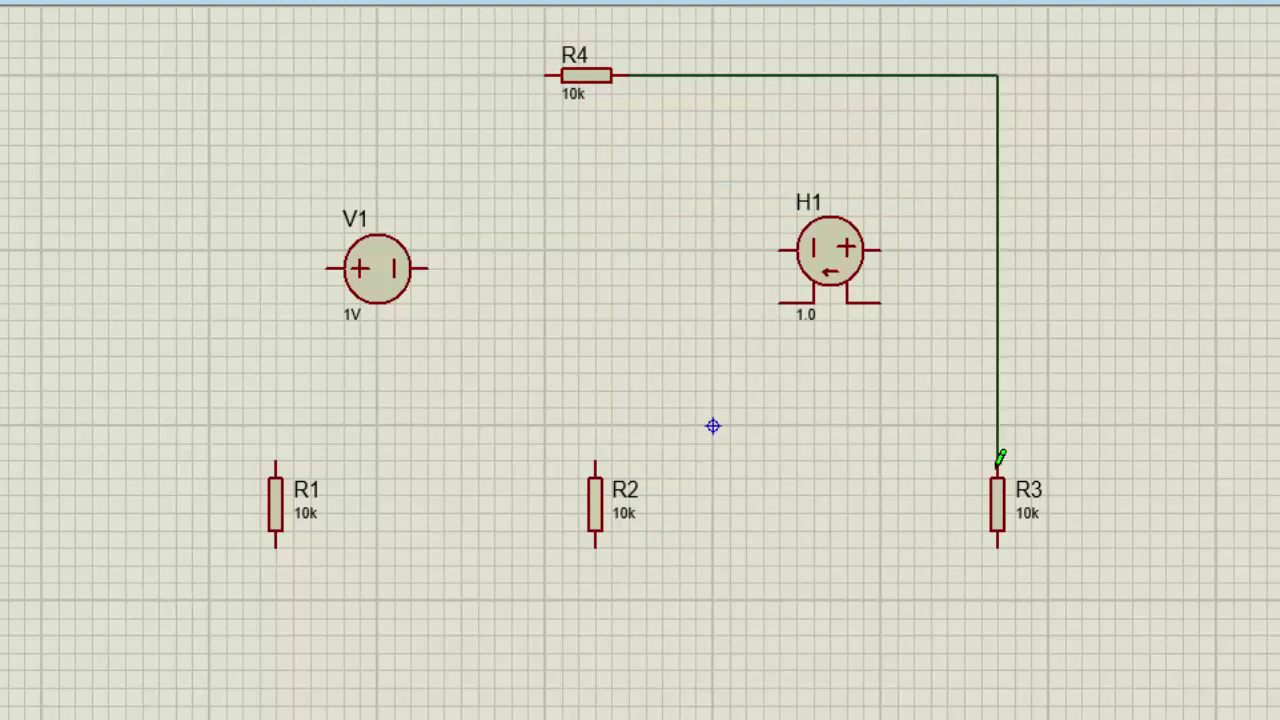
click(881, 250)
click(997, 250)
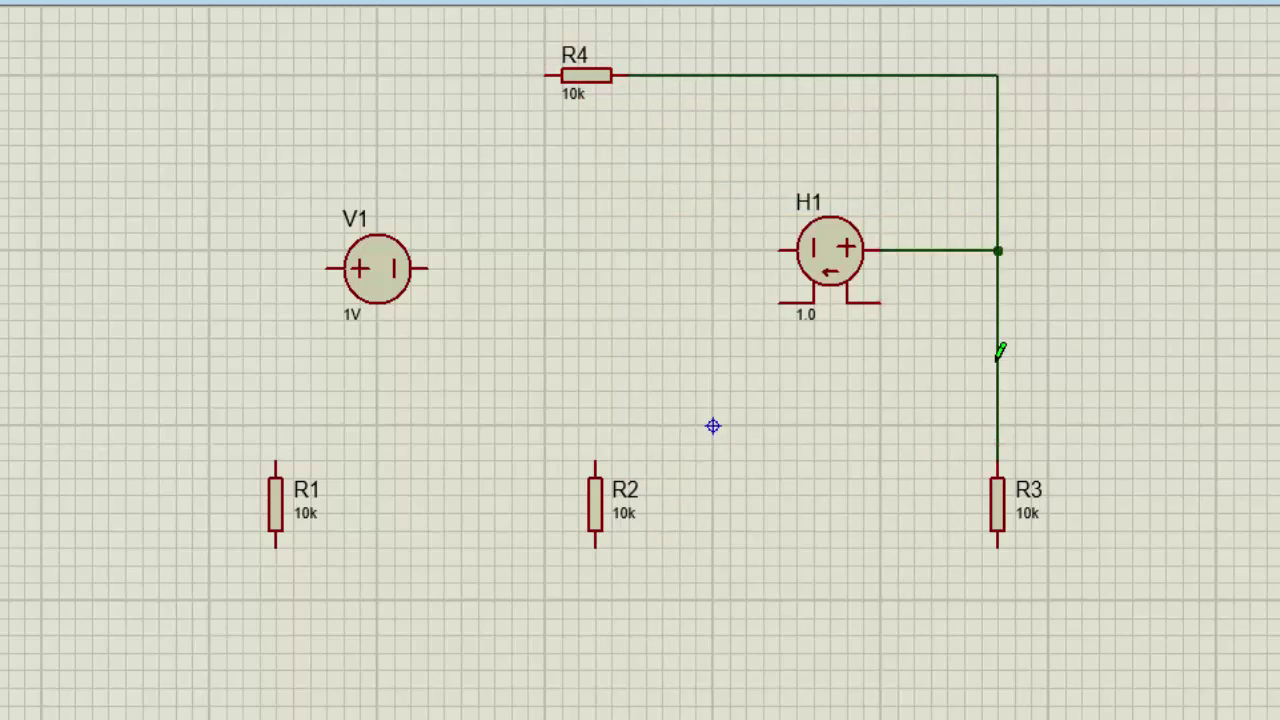
Wire the lower ends of R3, R2 and R1 together along a common line beneath the resistors
click(998, 546)
click(997, 653)
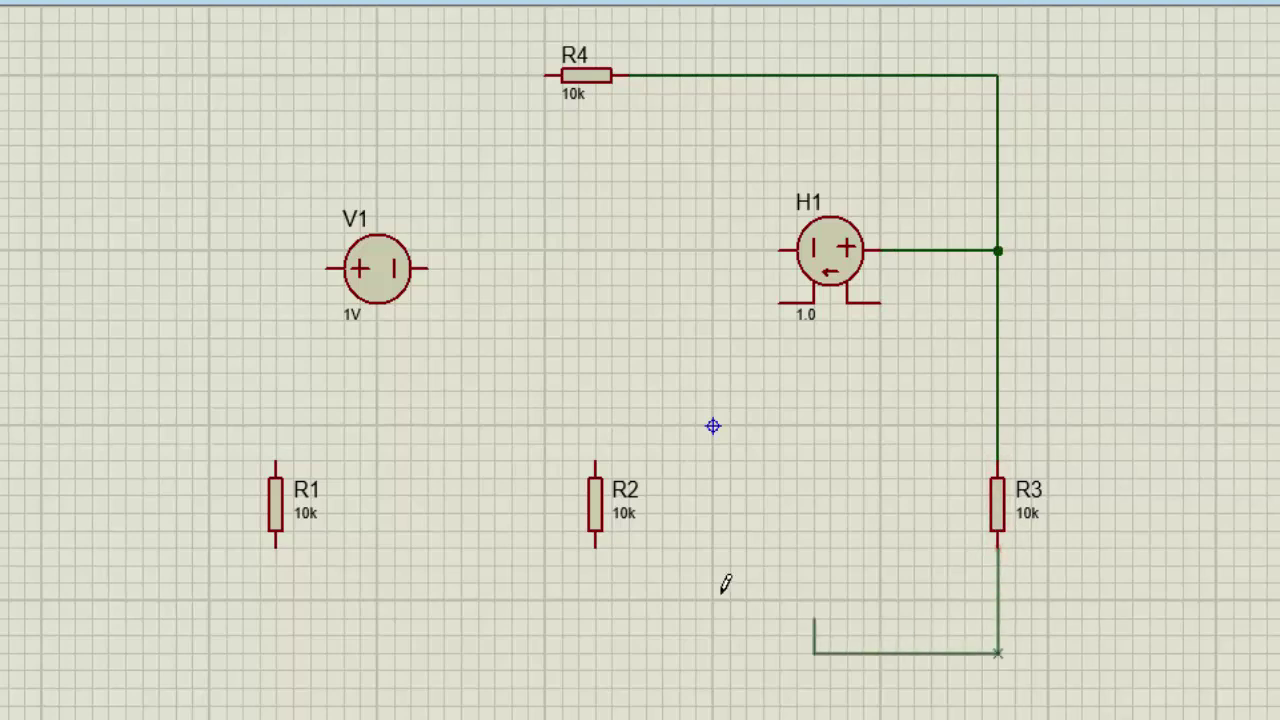
click(596, 545)
click(595, 653)
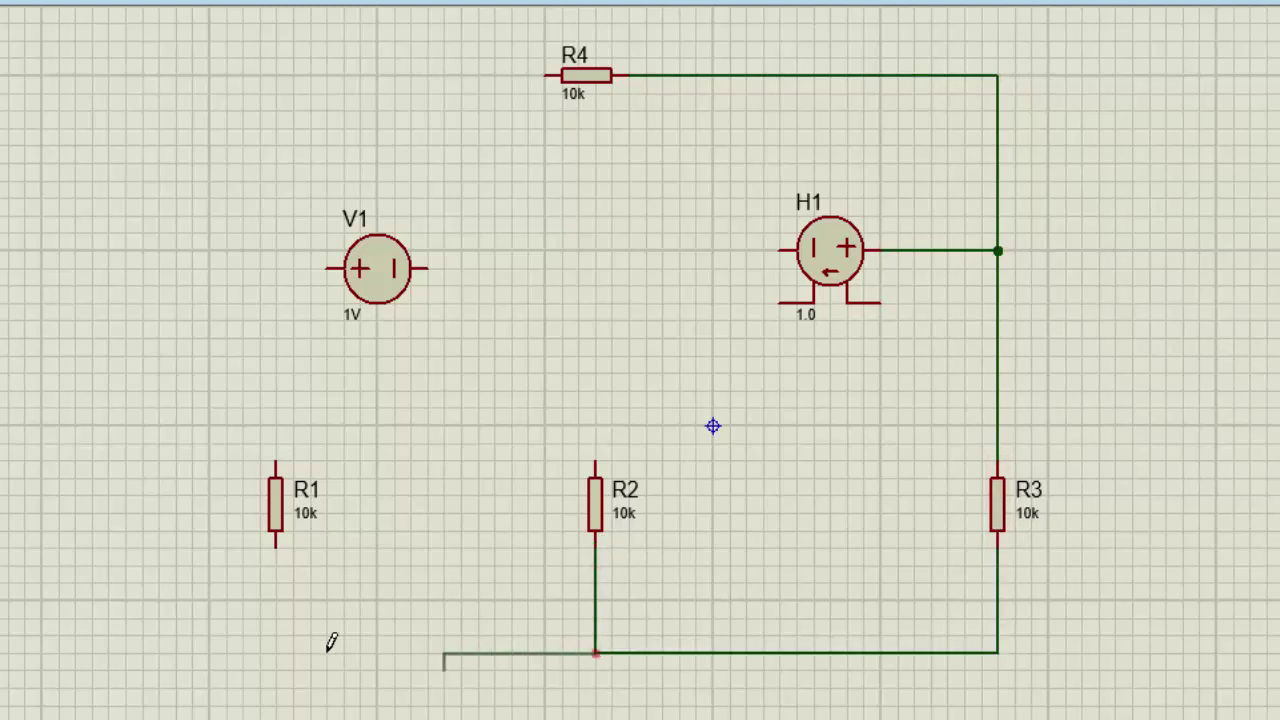
click(276, 544)
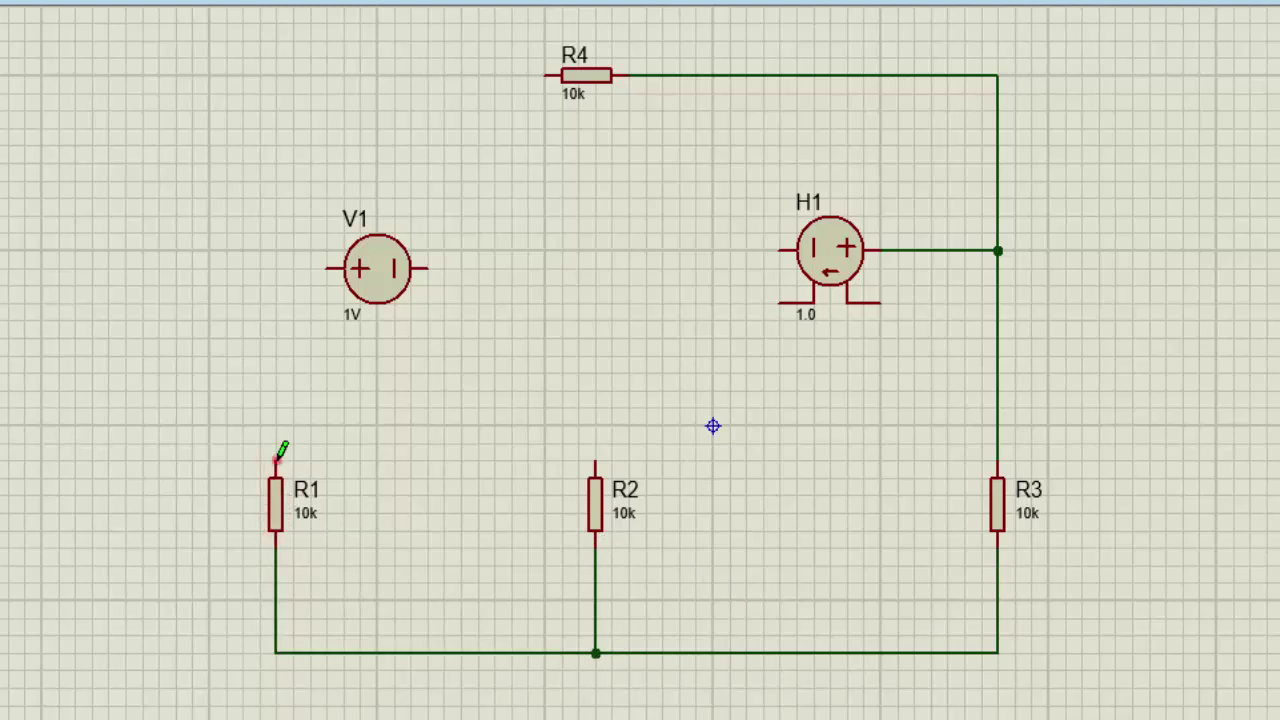
Wire R1's upper end to V1's positive terminal and V1's negative terminal to H1's negative output, aligning V1 level with H1
click(276, 460)
click(328, 268)
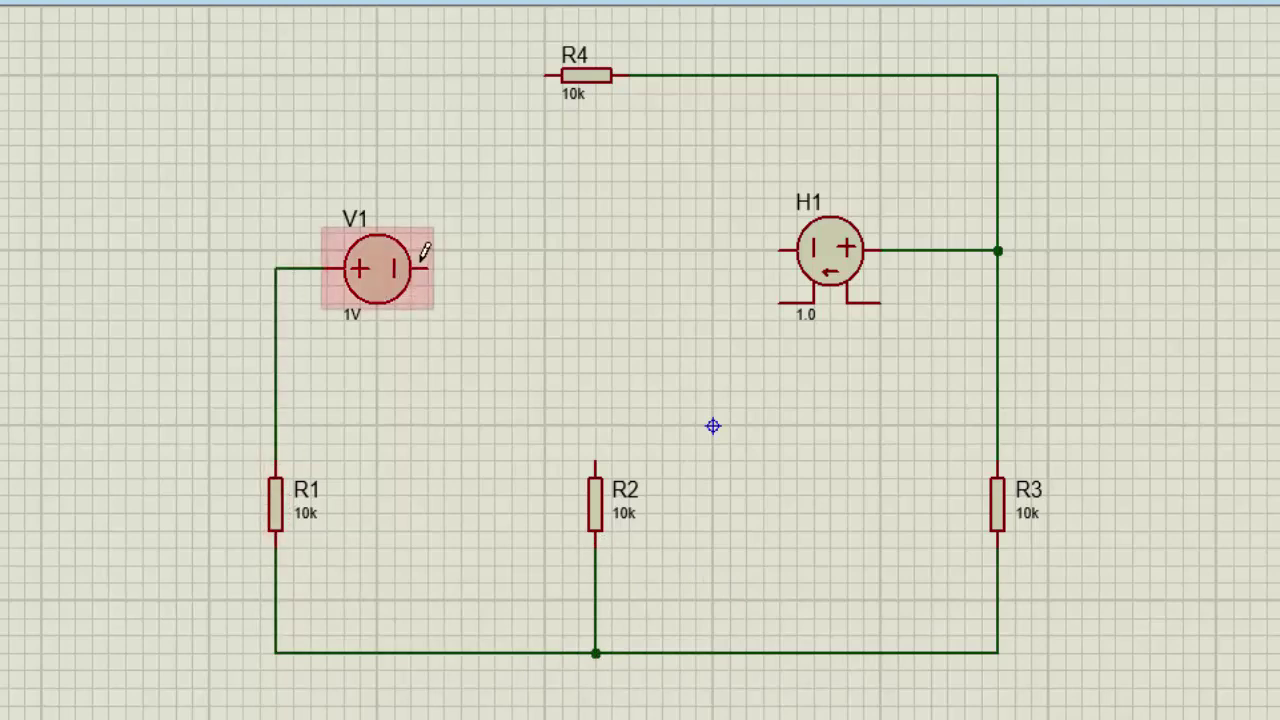
click(423, 266)
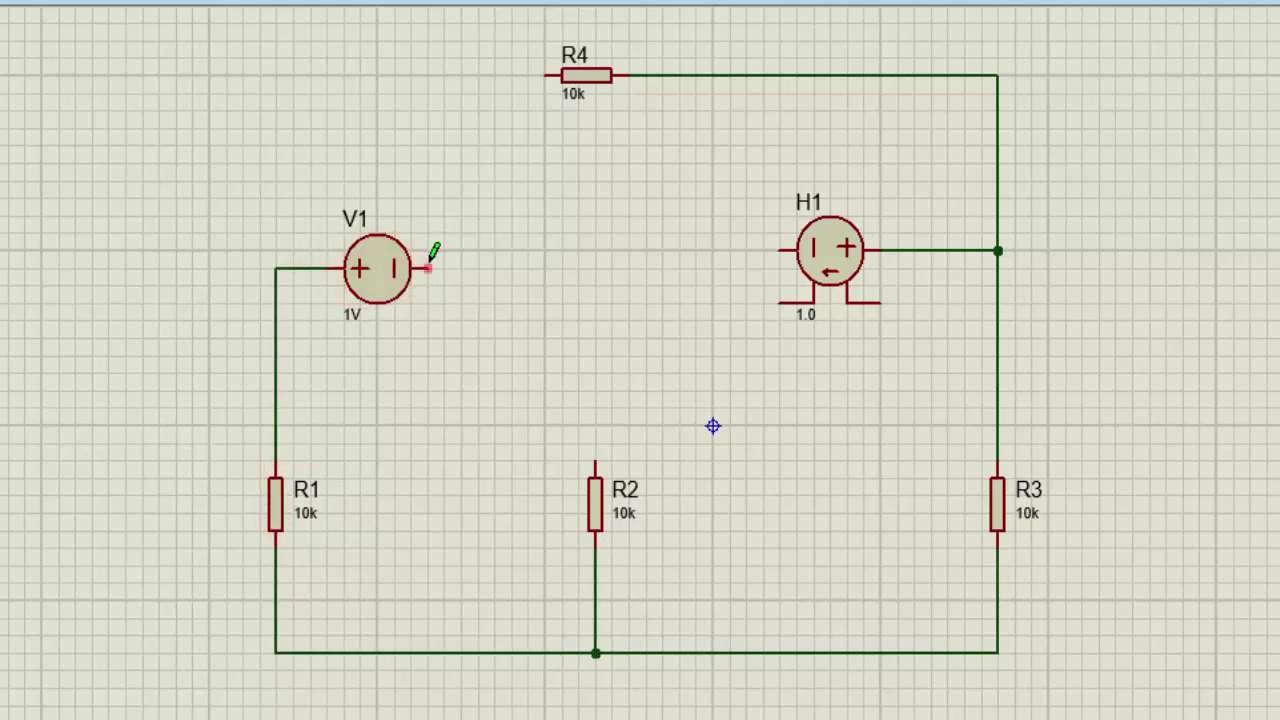
click(778, 250)
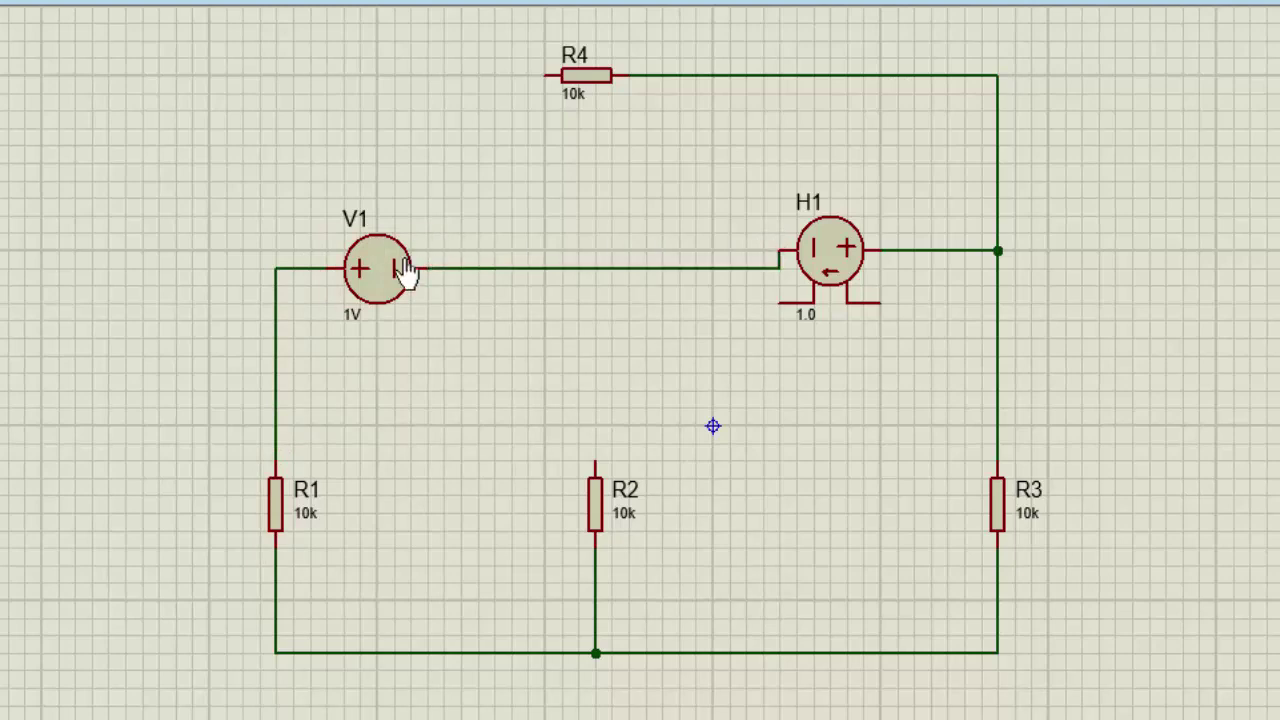
drag(378, 278, 390, 258)
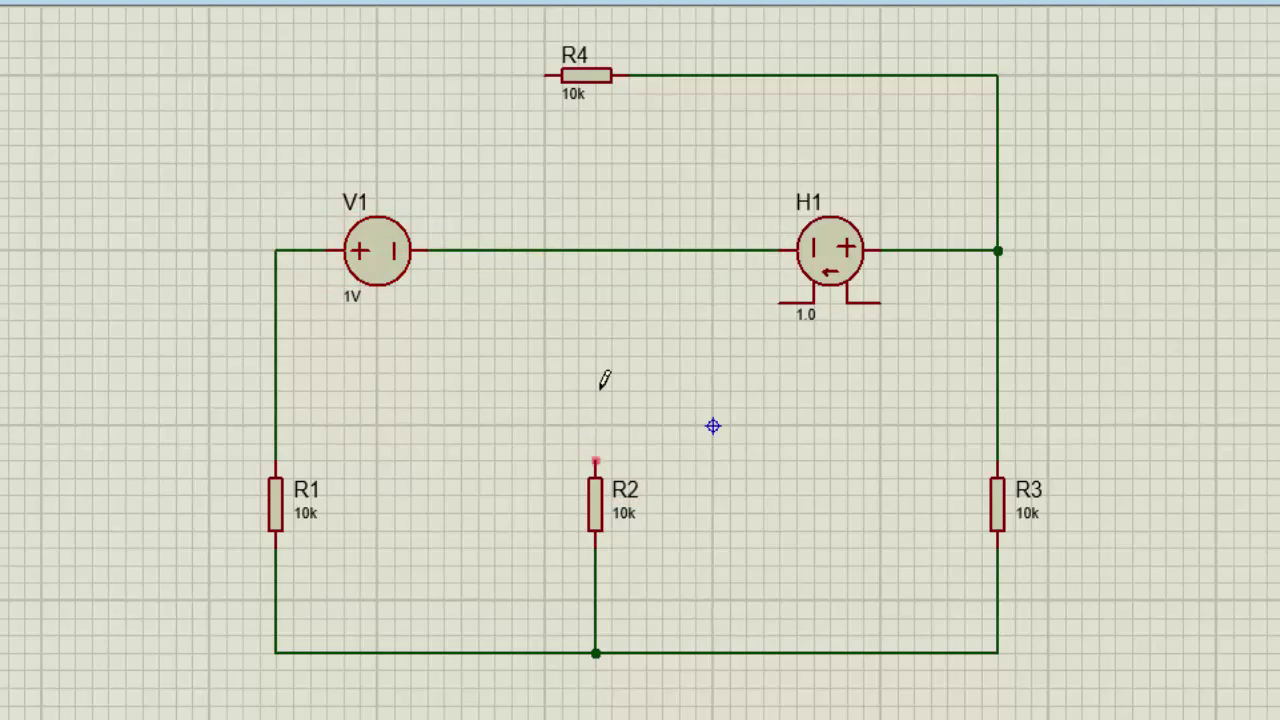
Wire R2's upper end to the V1–H1 wire and R4's left end to the node joining V1 and R1
click(597, 250)
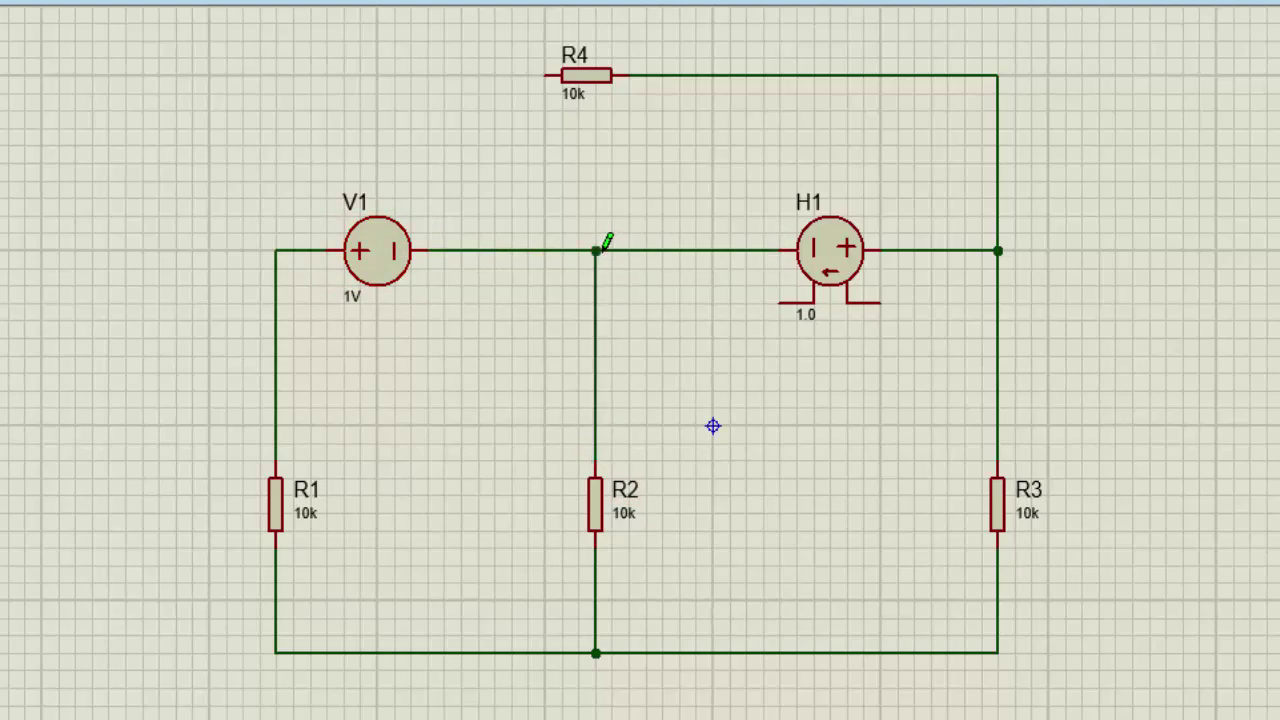
click(546, 74)
click(277, 249)
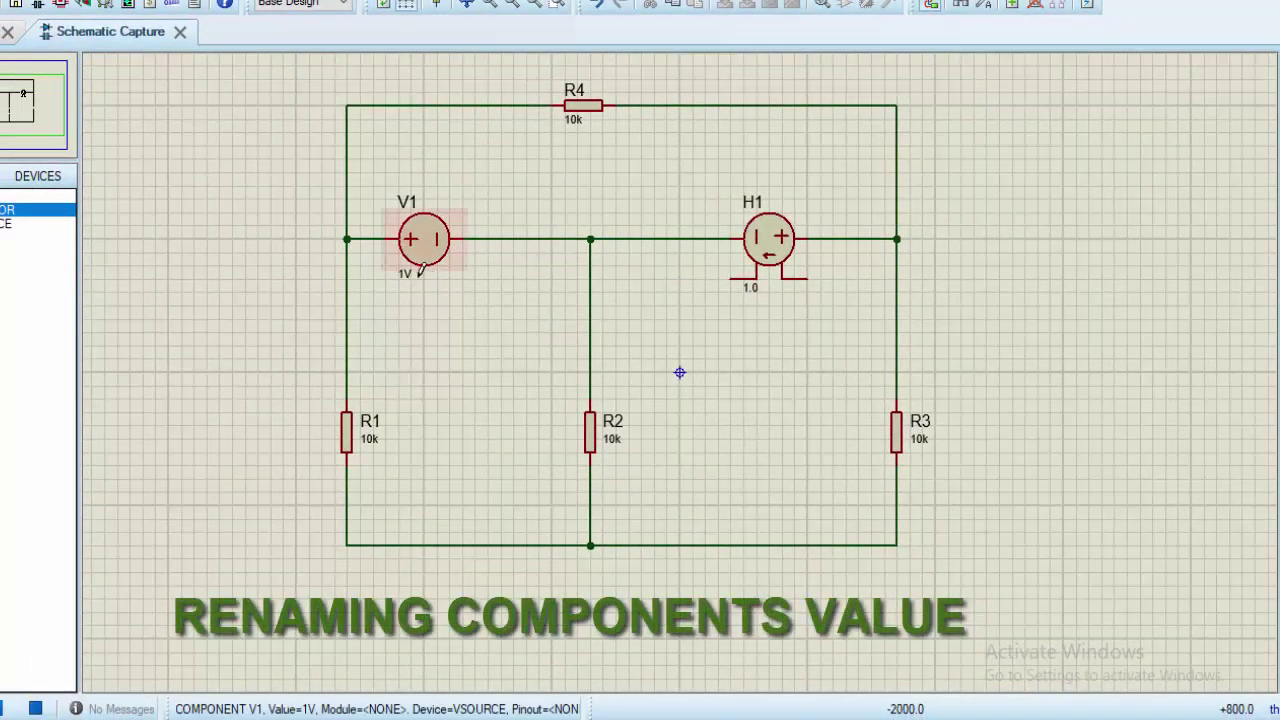
Set the value of V1 to 10V and the value of R1 to 2
double_click(406, 276)
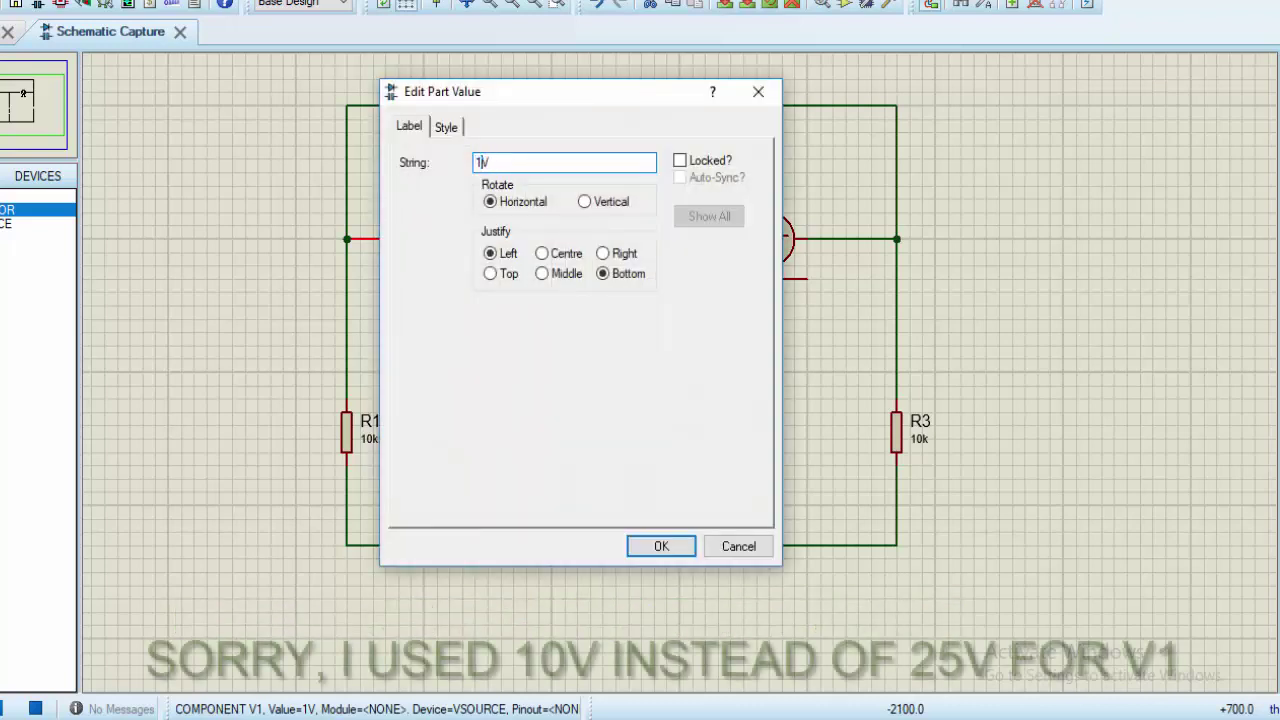
key(Return)
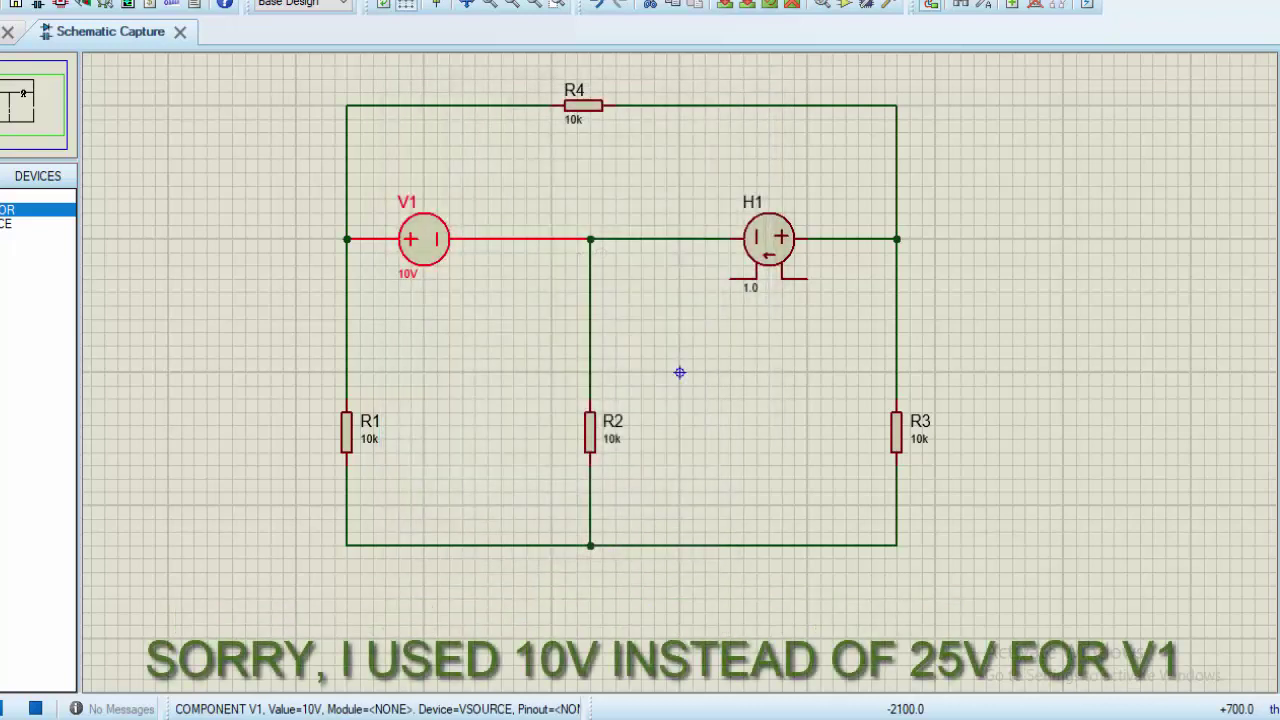
double_click(368, 440)
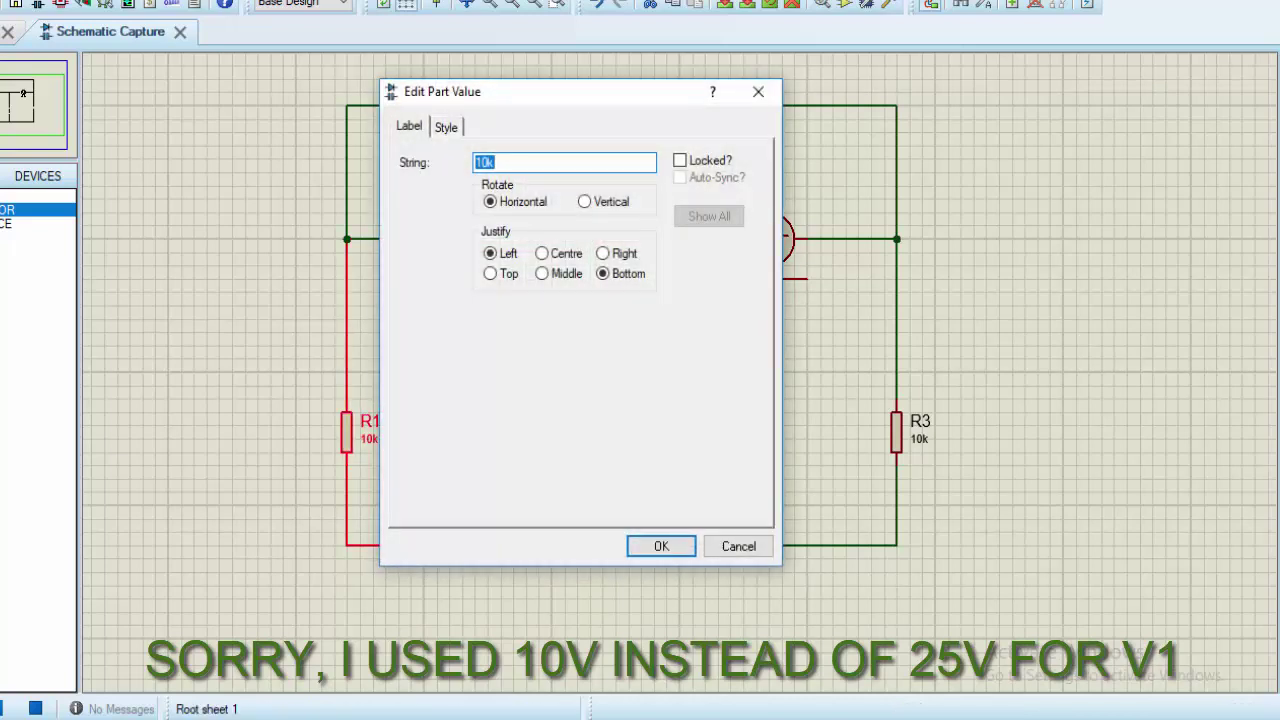
key(Return)
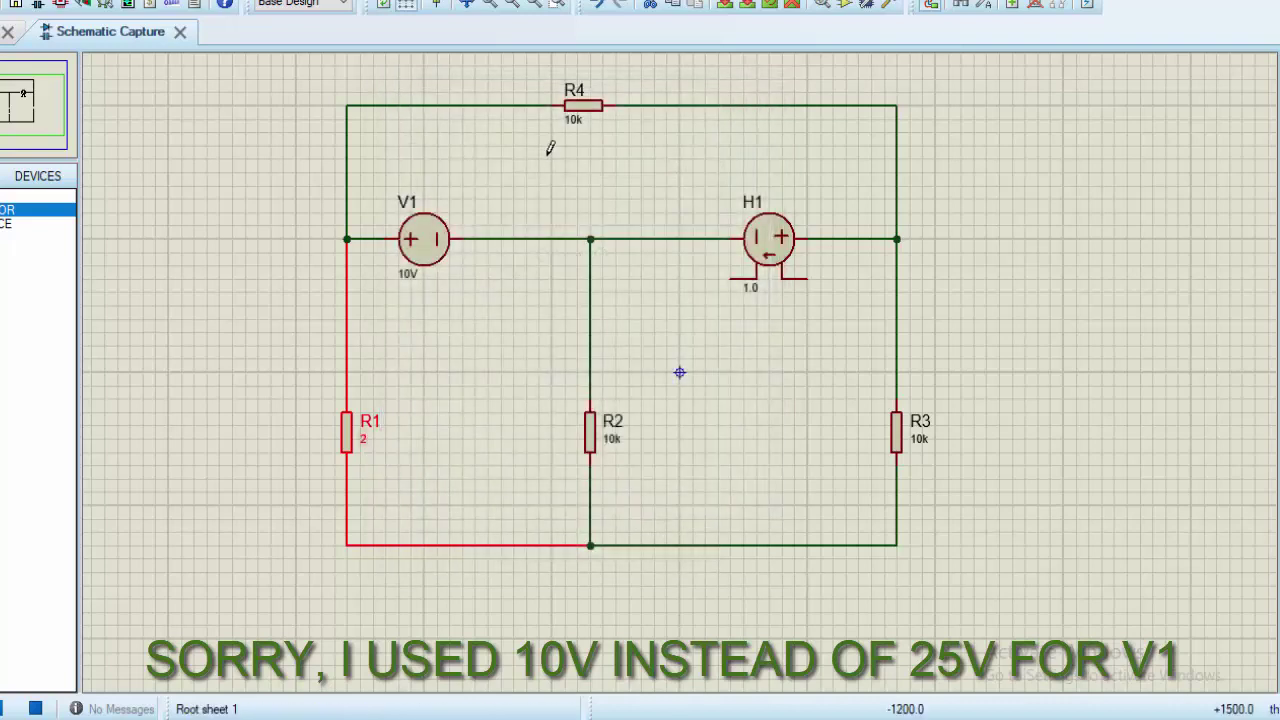
Set the resistor values of R2 to 4, R3 to 3 and R4 to 6
double_click(612, 445)
key(Return)
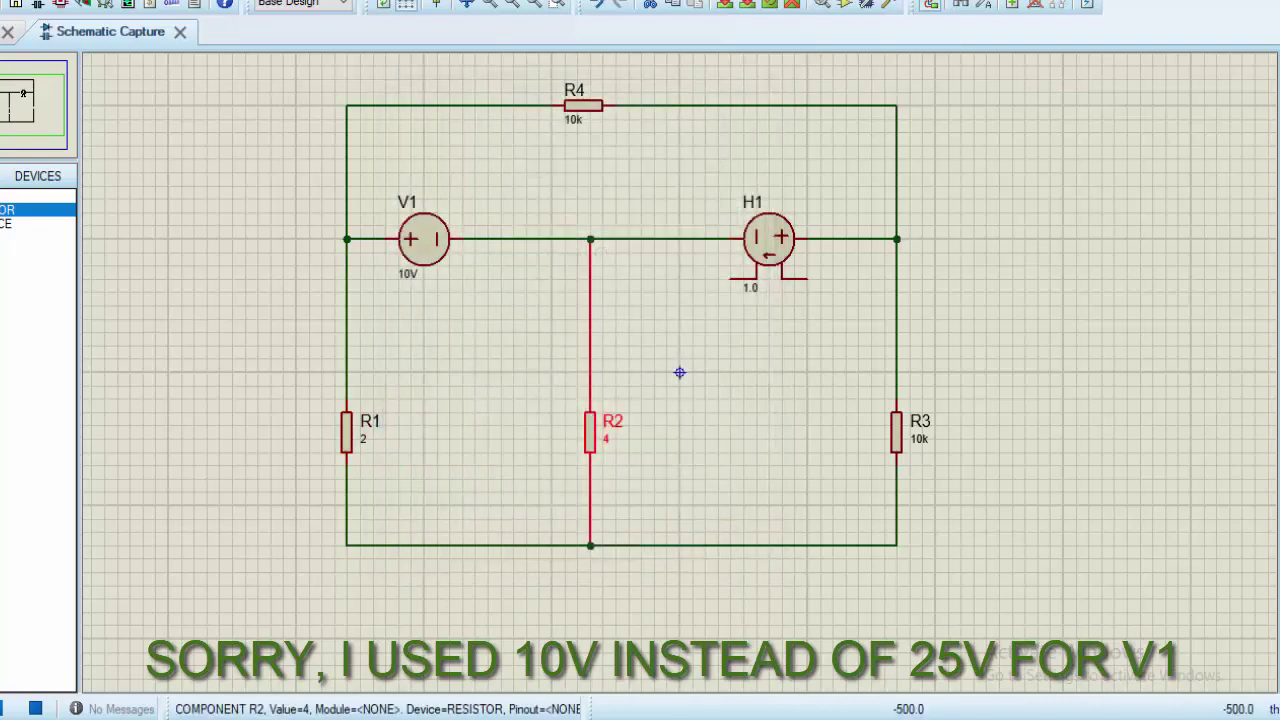
double_click(919, 445)
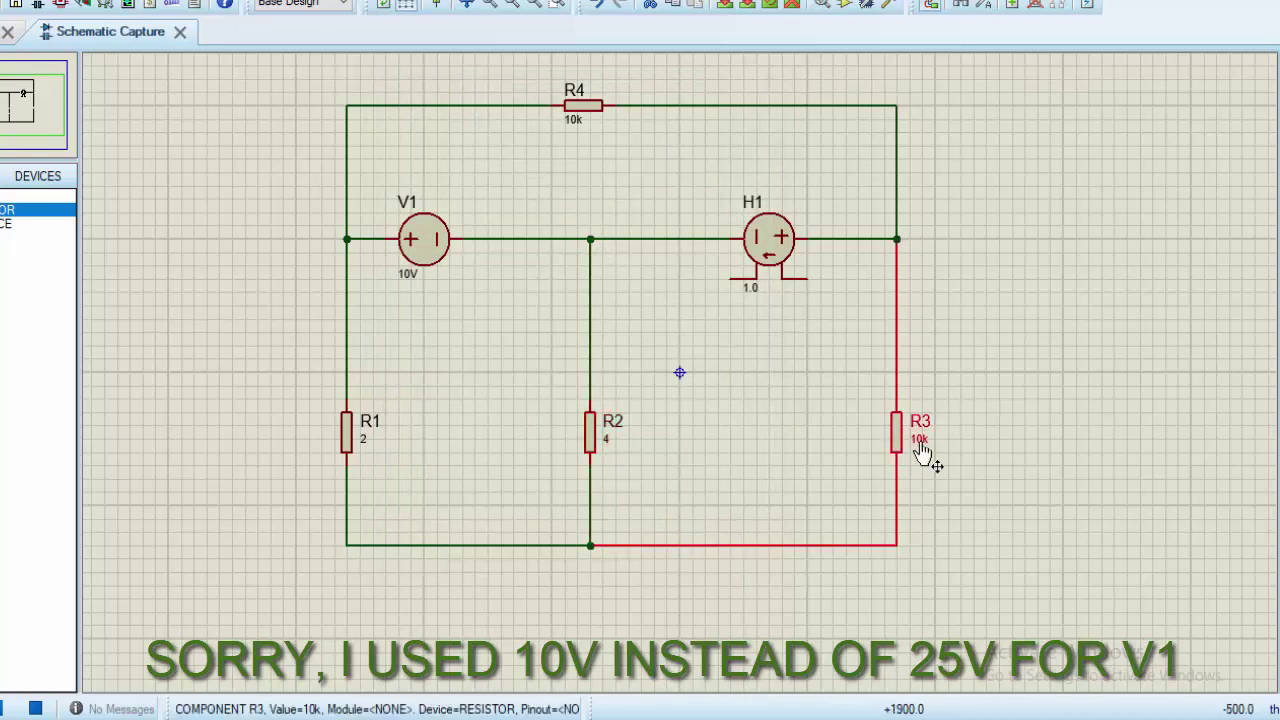
key(Return)
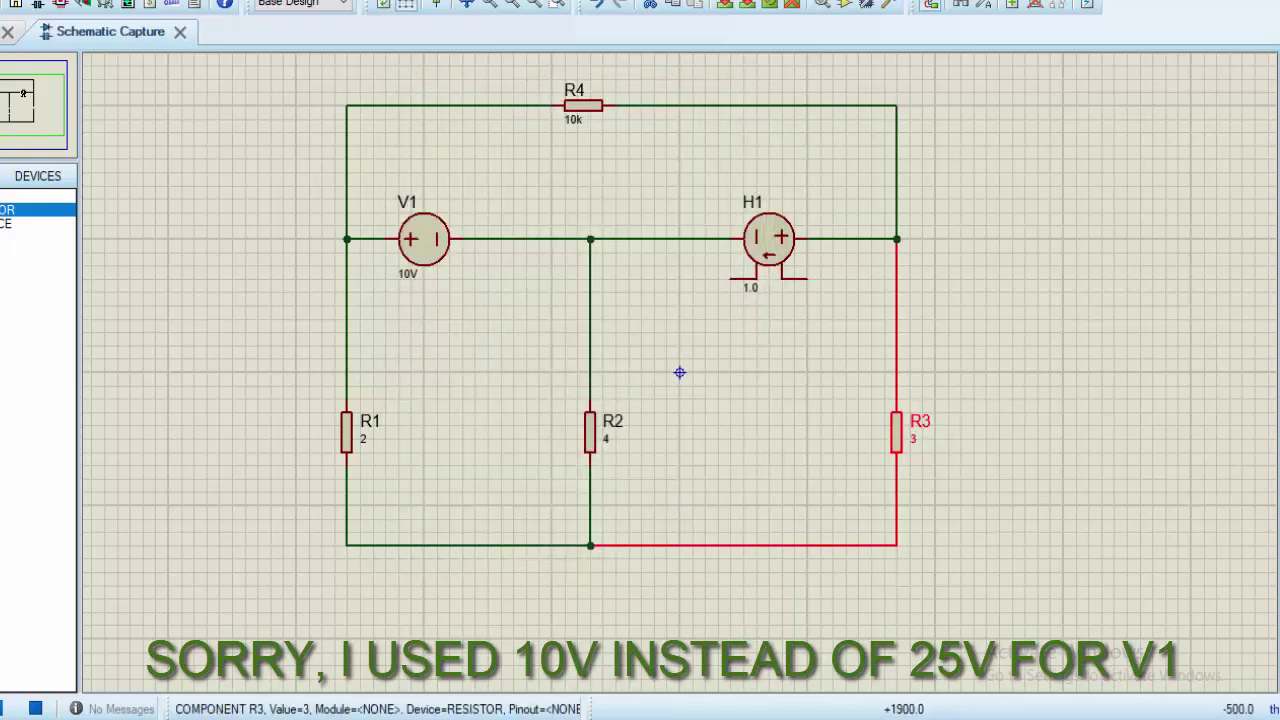
double_click(575, 133)
text(6)
key(Return)
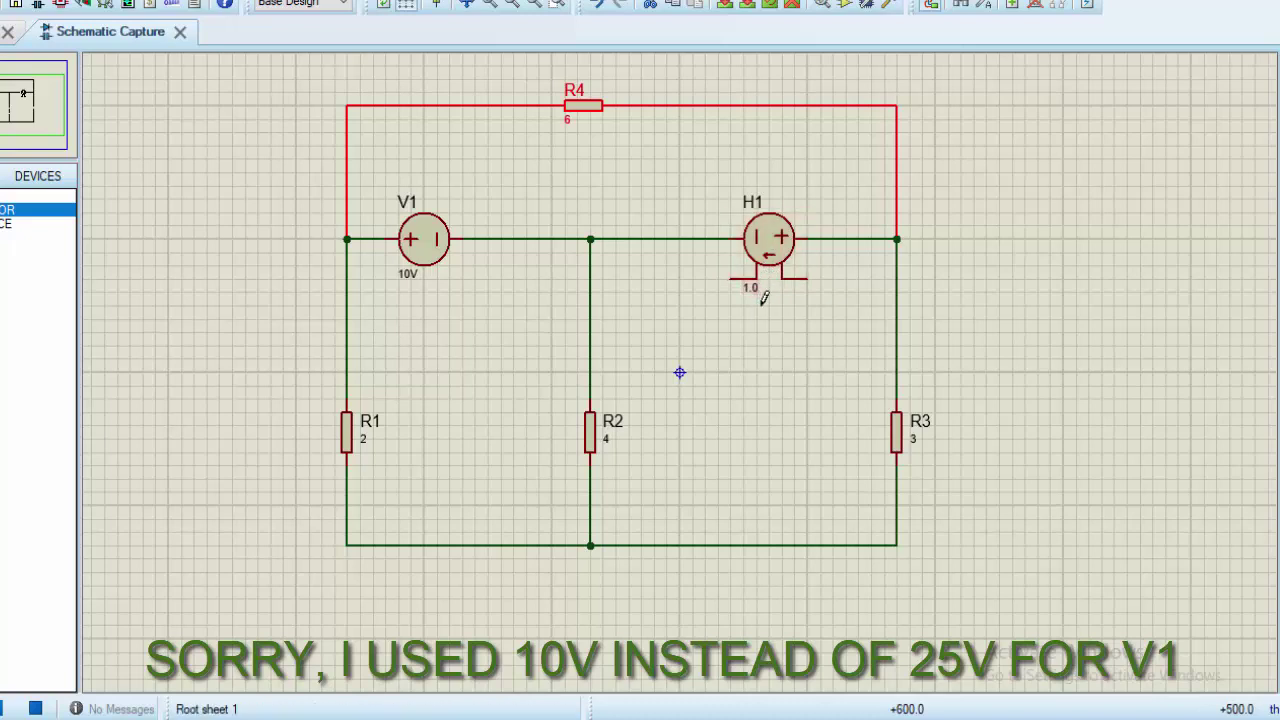
Set the transresistance of the current-controlled voltage source H1 to 5
double_click(766, 245)
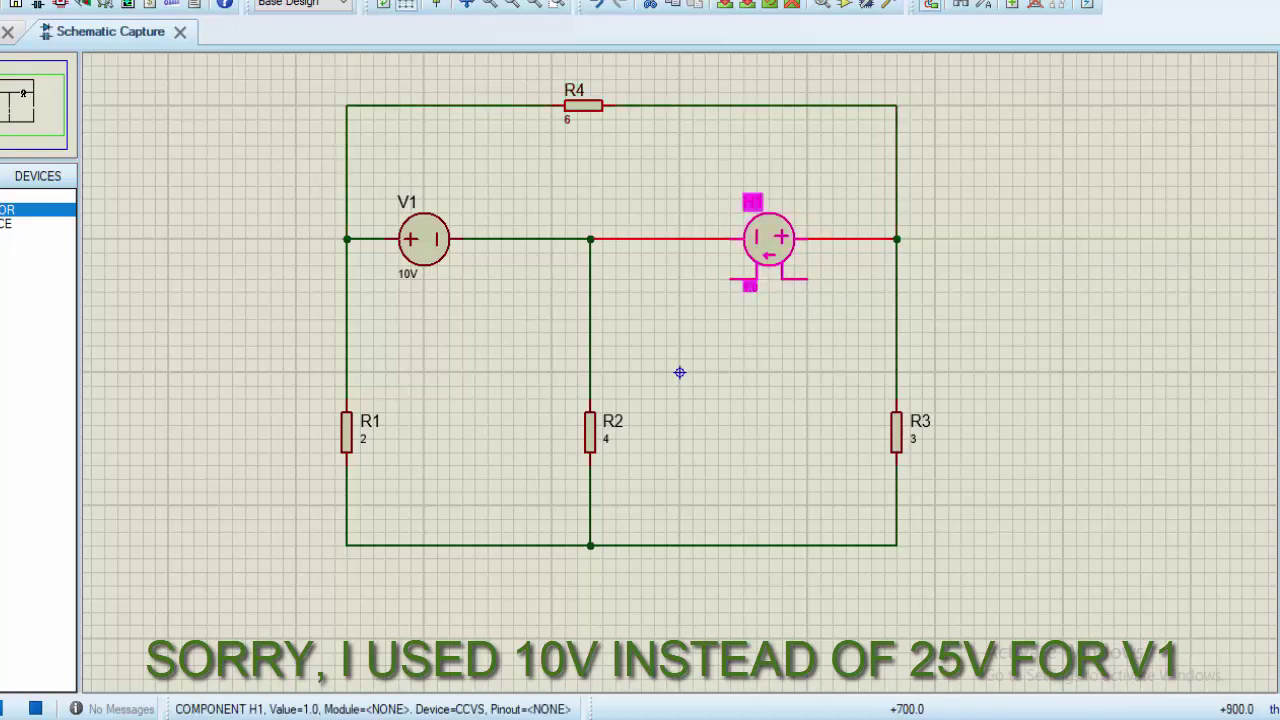
key(Tab)
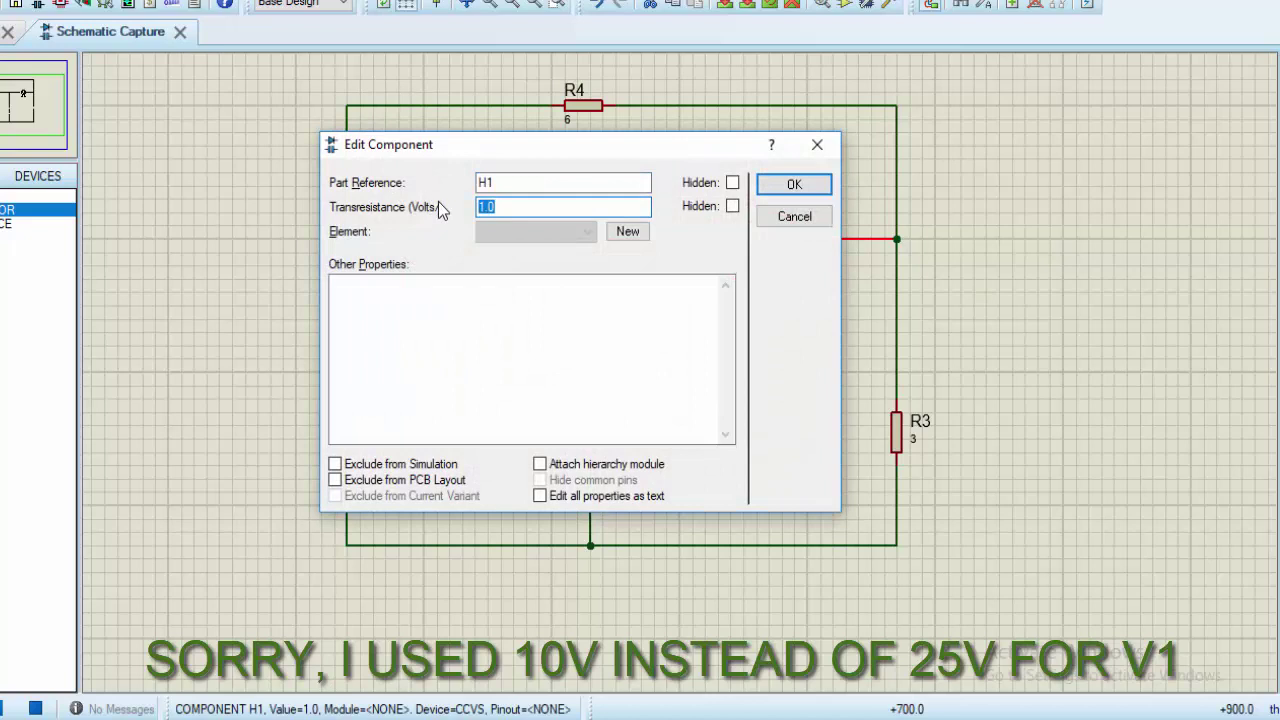
text(5)
key(Return)
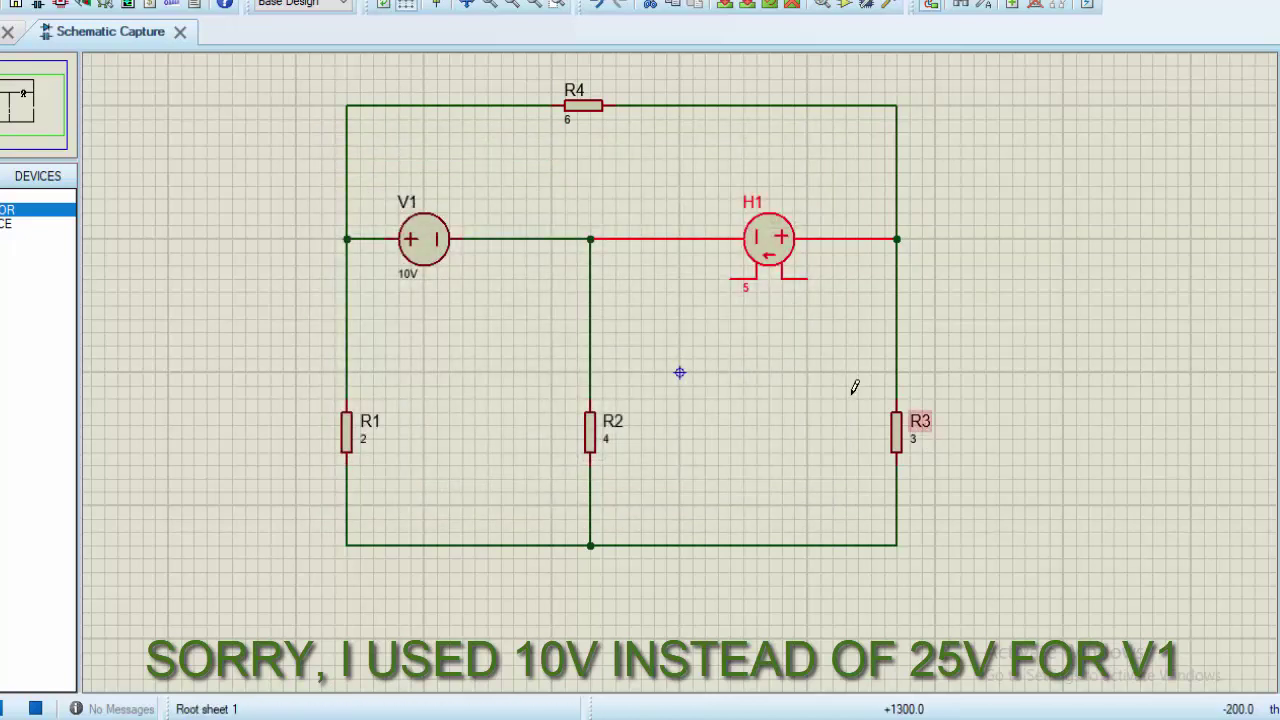
Delete the wire between R1's upper end and the node at V1's positive terminal
click(766, 386)
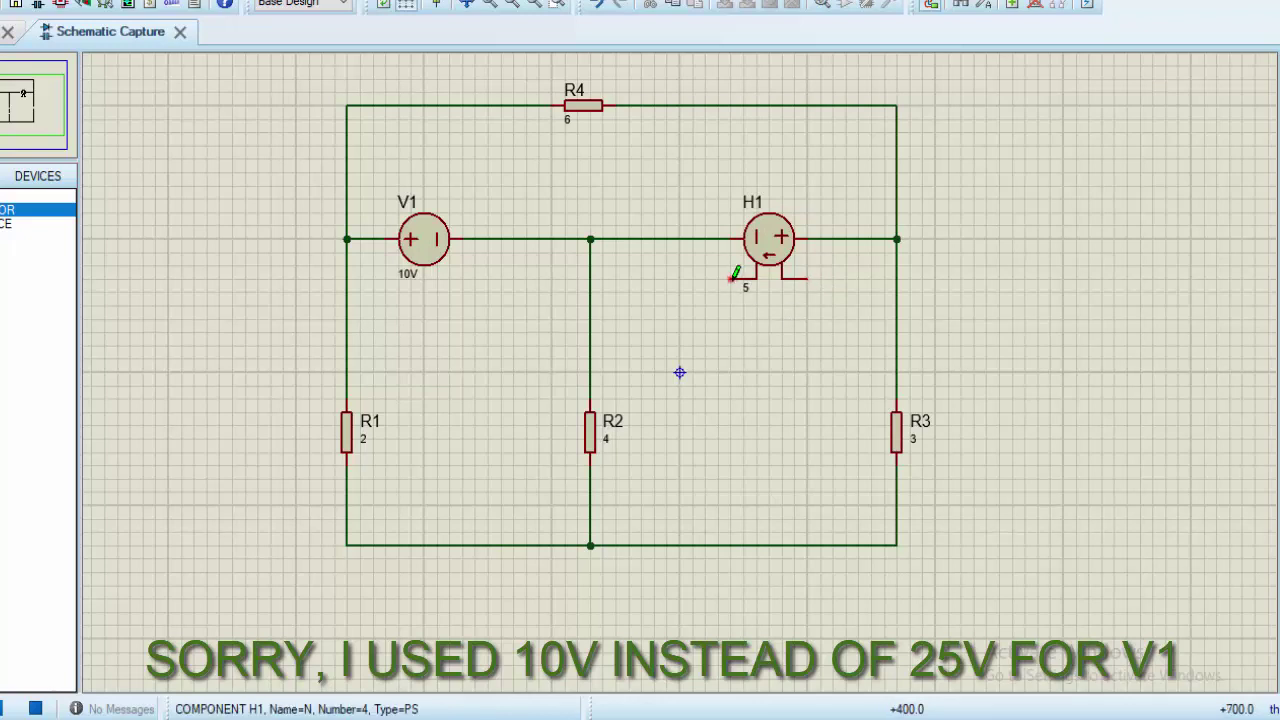
right_click(350, 312)
right_click(350, 312)
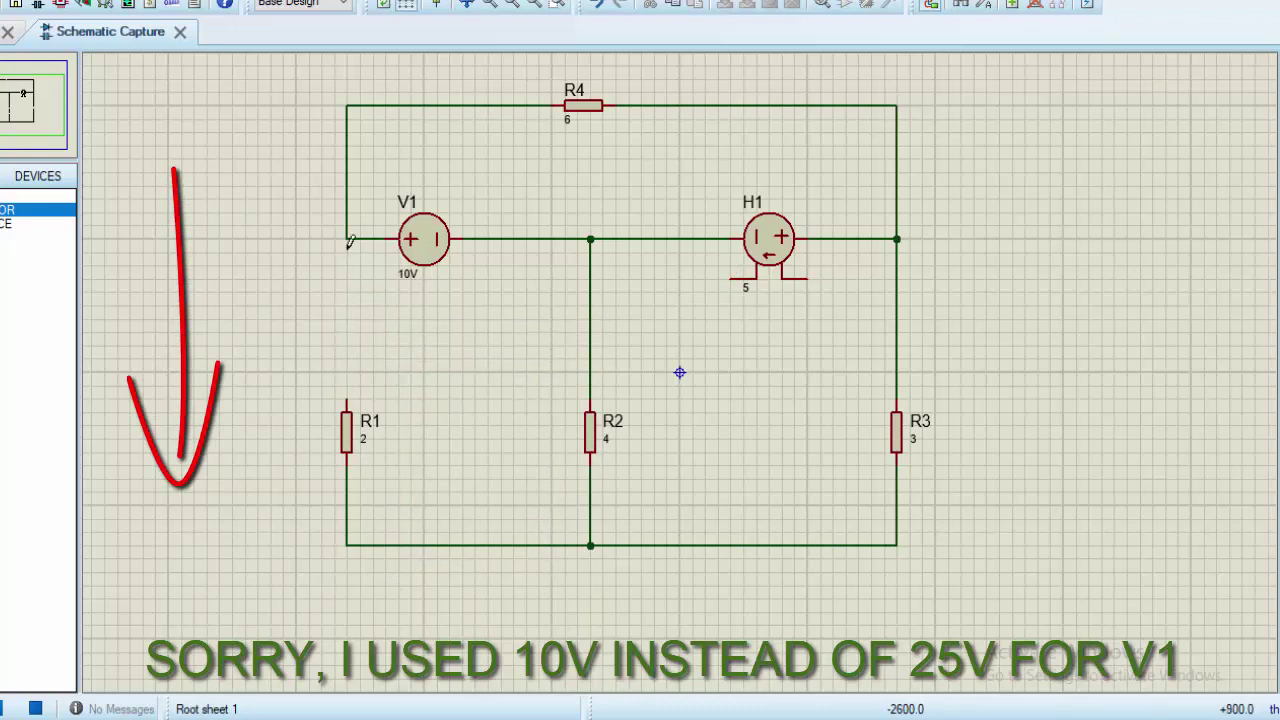
Wire H1's right current-sensing pin to V1's positive node and its left current-sensing pin to R1's upper end
click(809, 281)
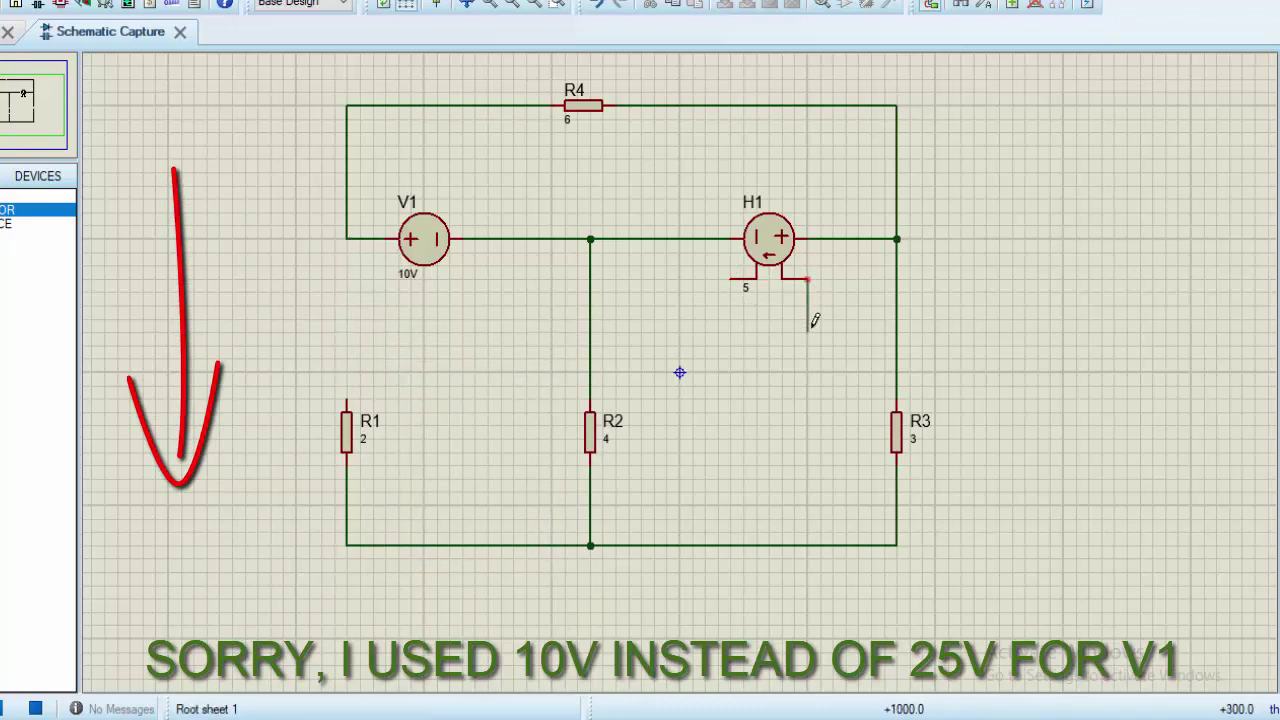
click(834, 280)
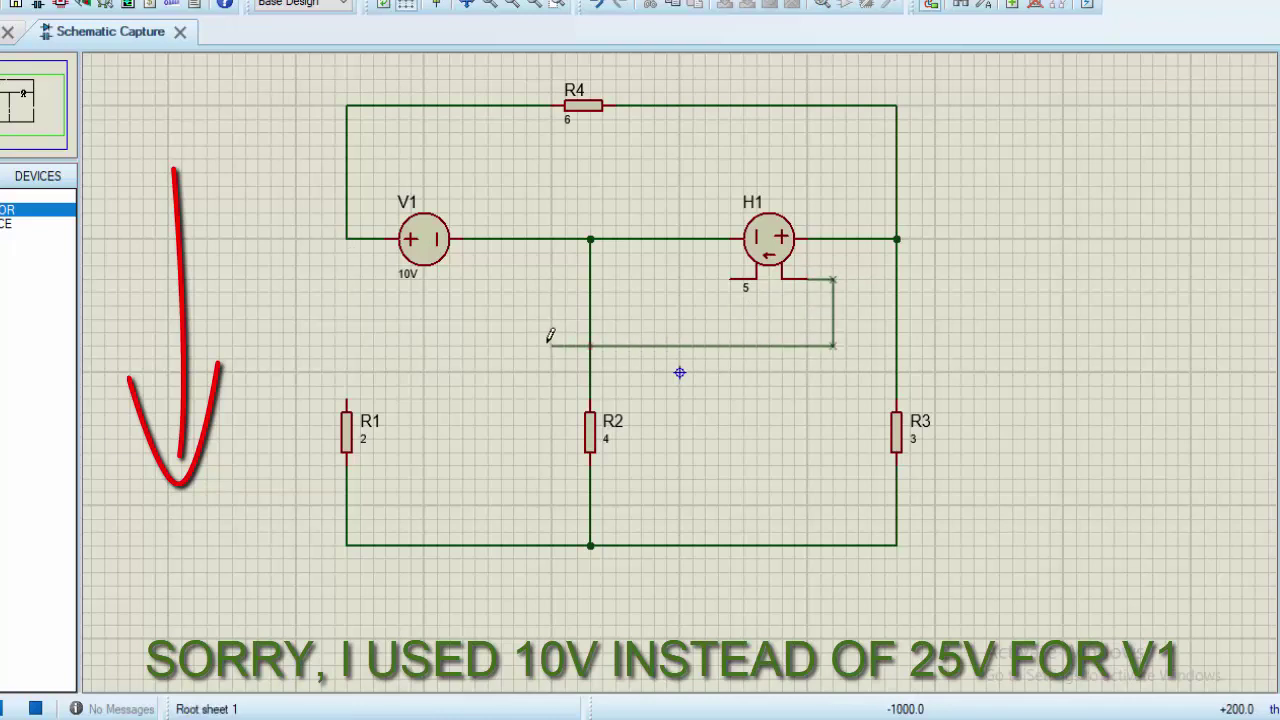
click(346, 237)
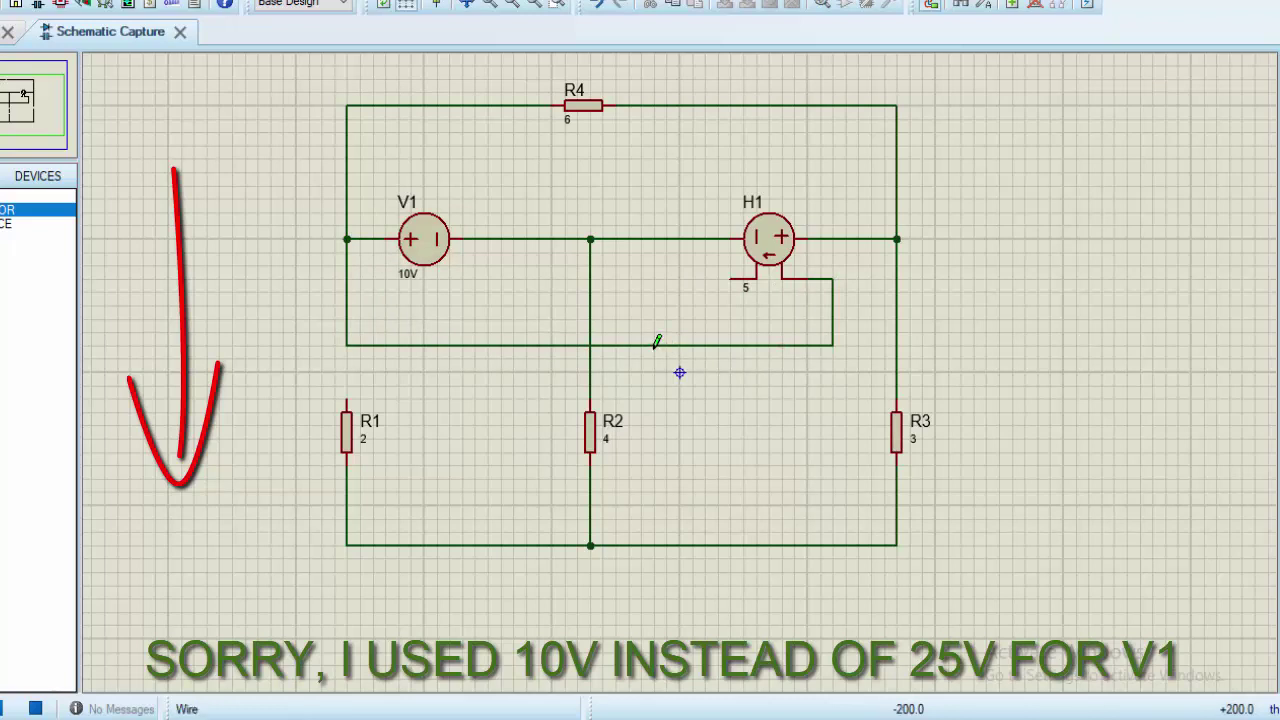
click(730, 279)
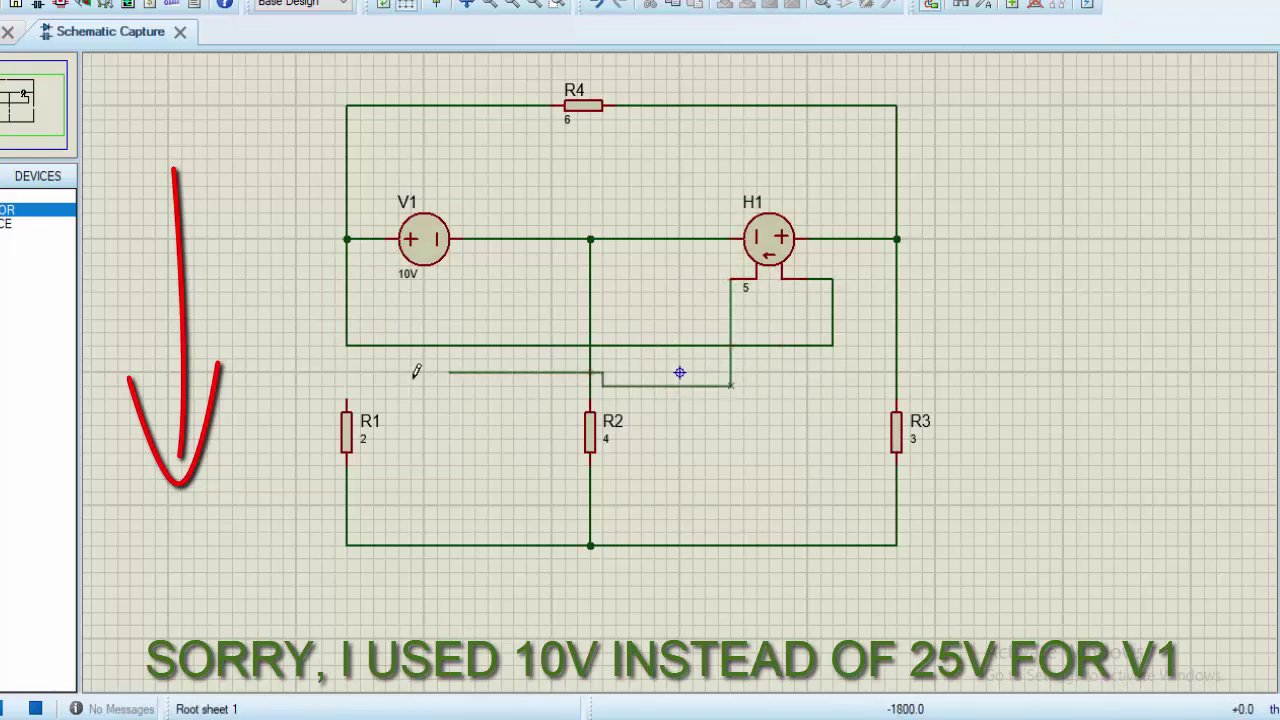
click(347, 389)
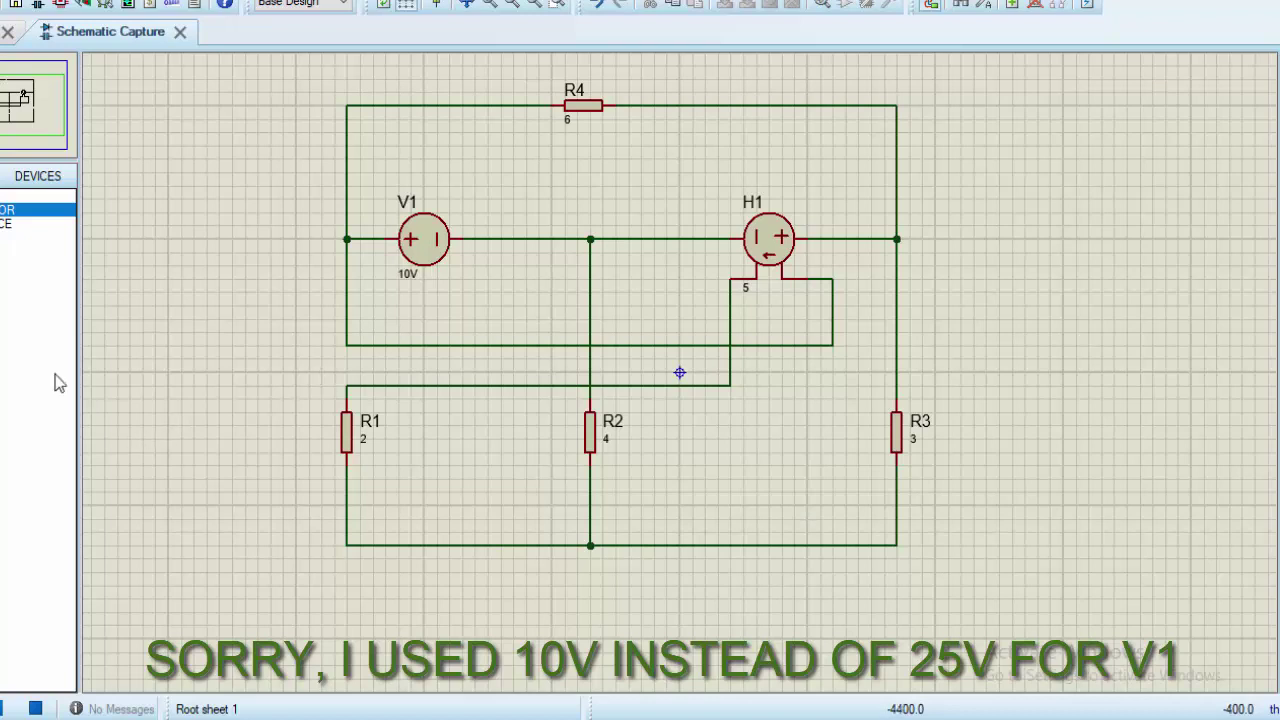
Place a ground terminal below the circuit and wire it to the bottom wire between R2 and R3
click(9, 330)
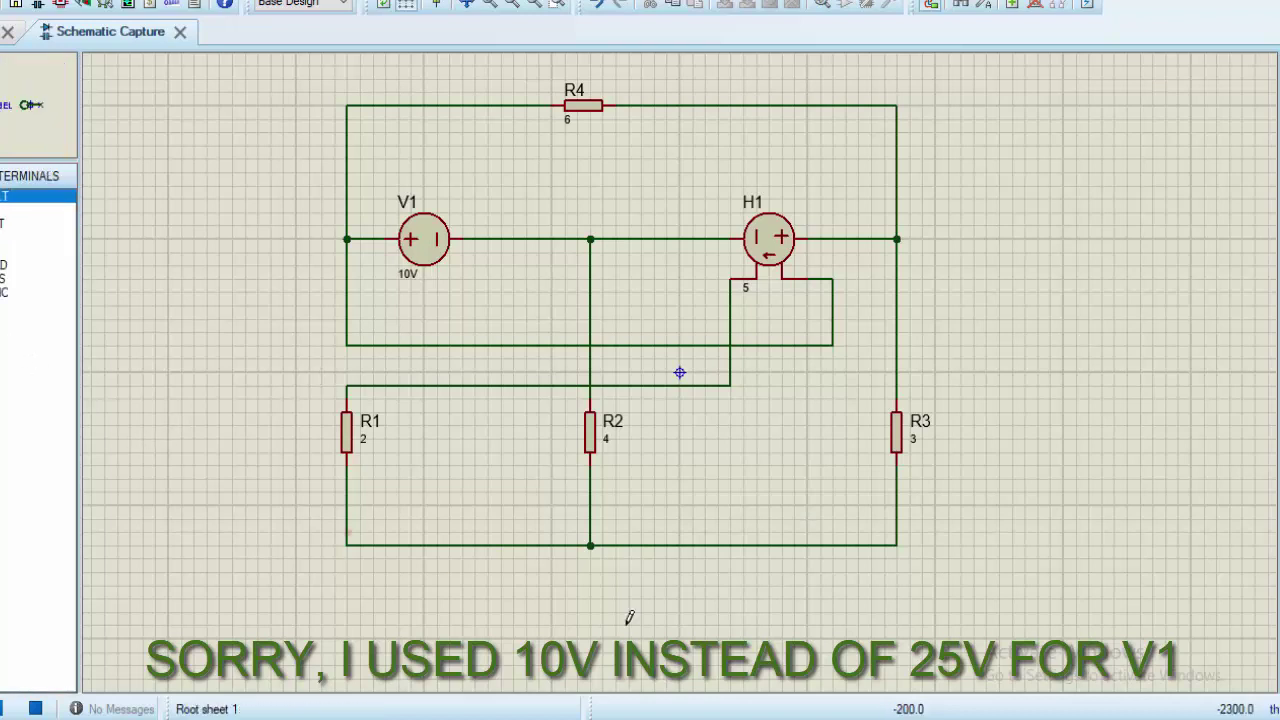
right_click(625, 593)
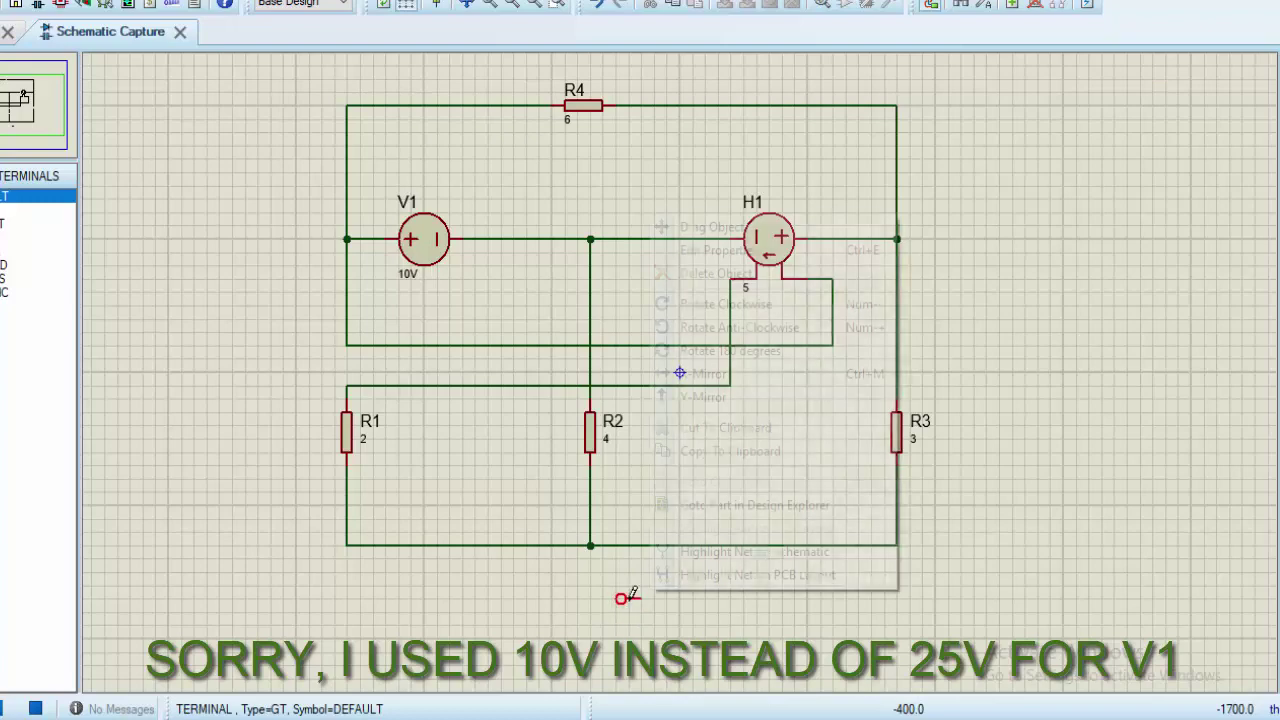
click(4, 264)
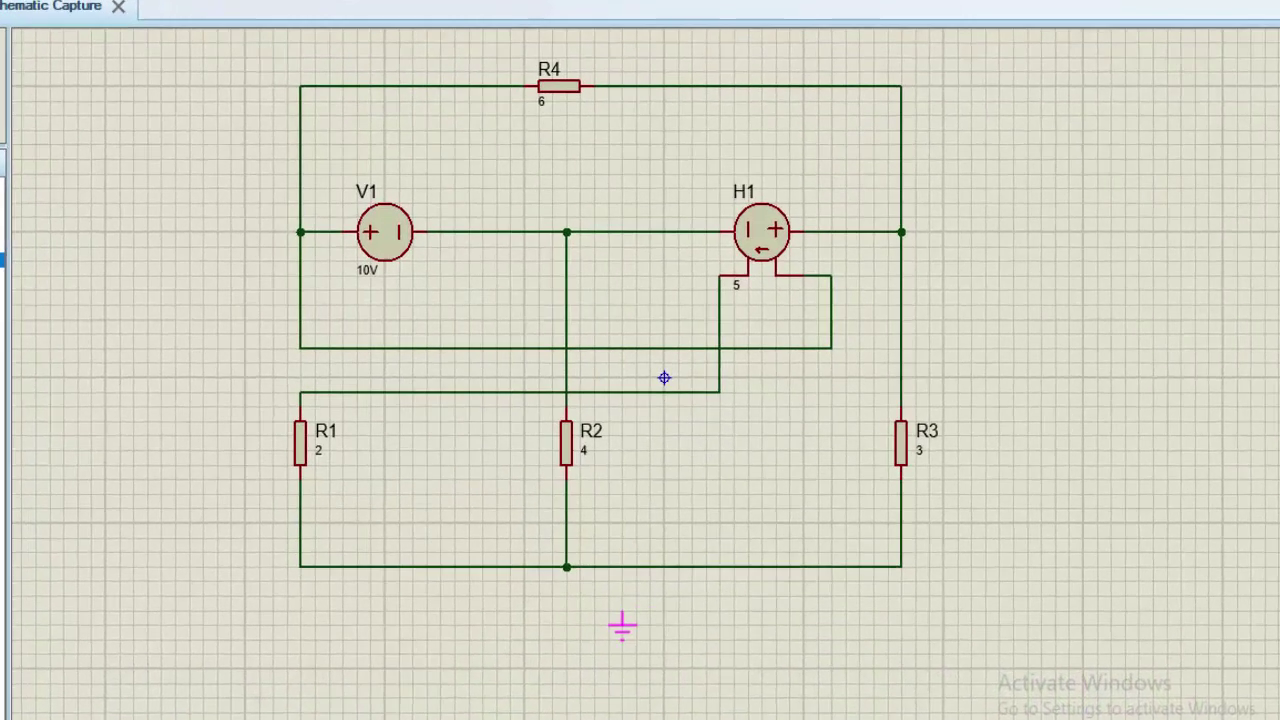
click(622, 625)
click(622, 613)
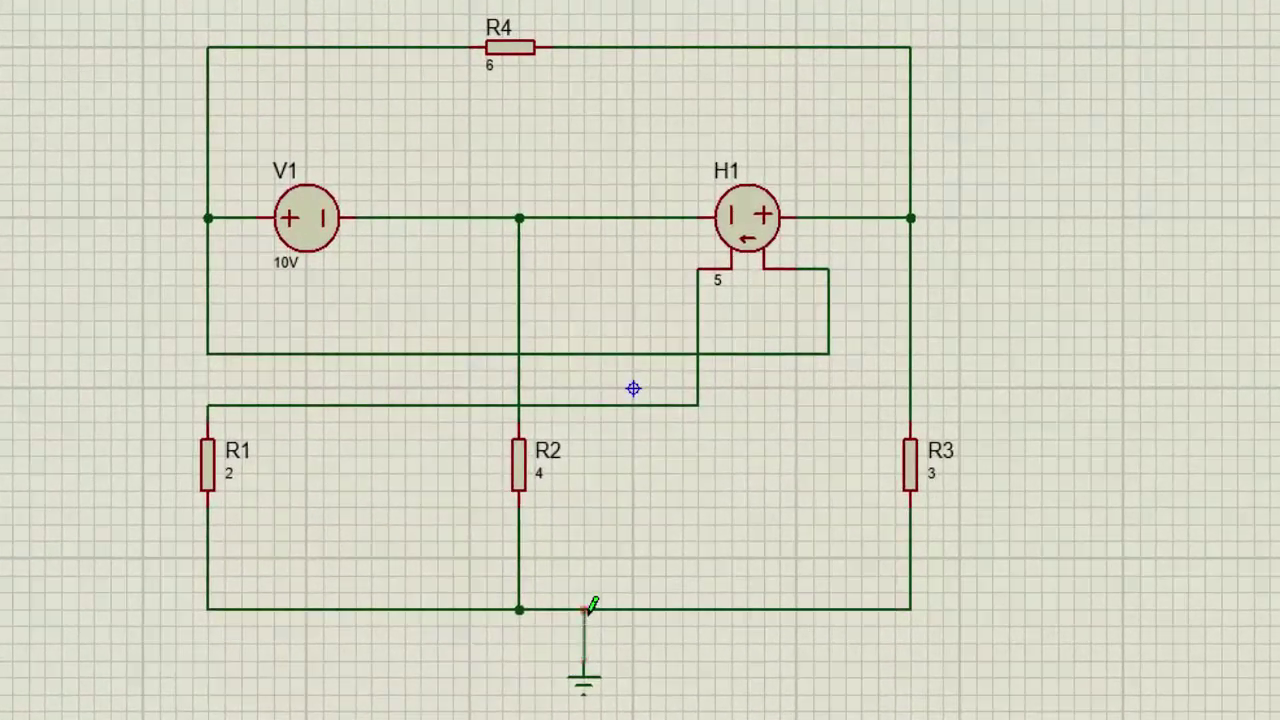
click(622, 567)
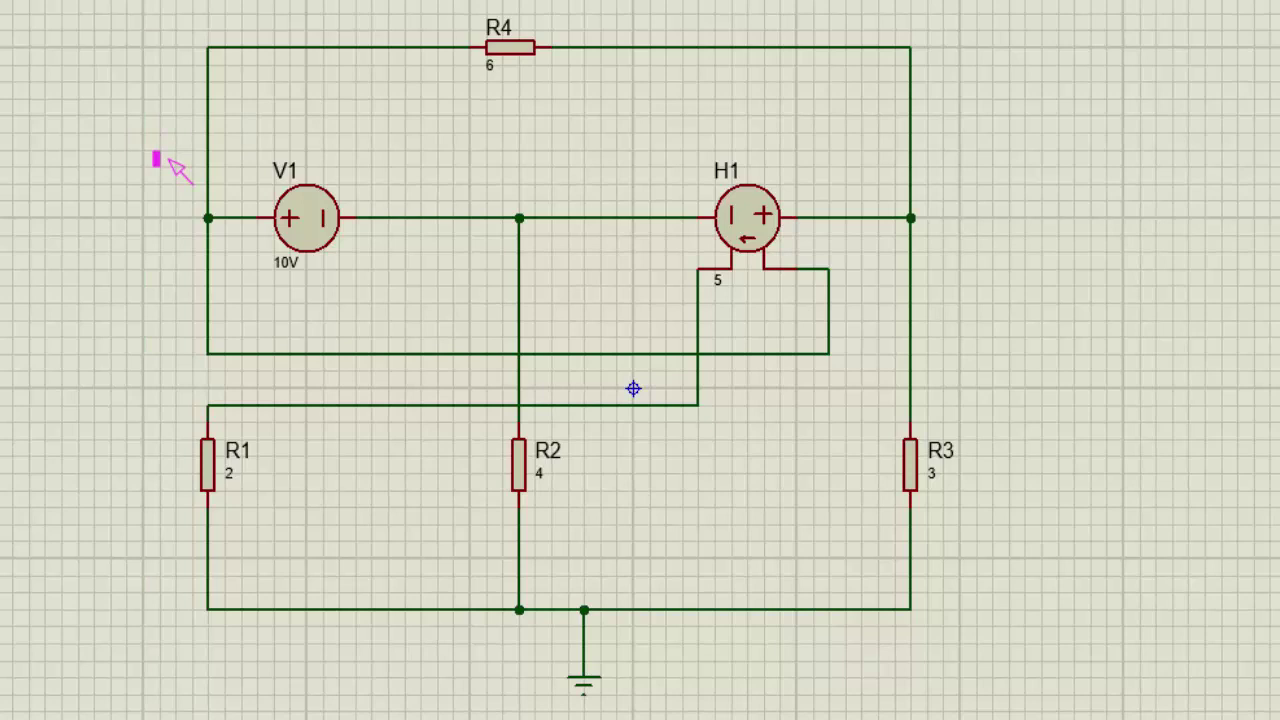
Place voltage probes on V1's positive node, the node between V1 and H1, and H1's positive node
click(206, 182)
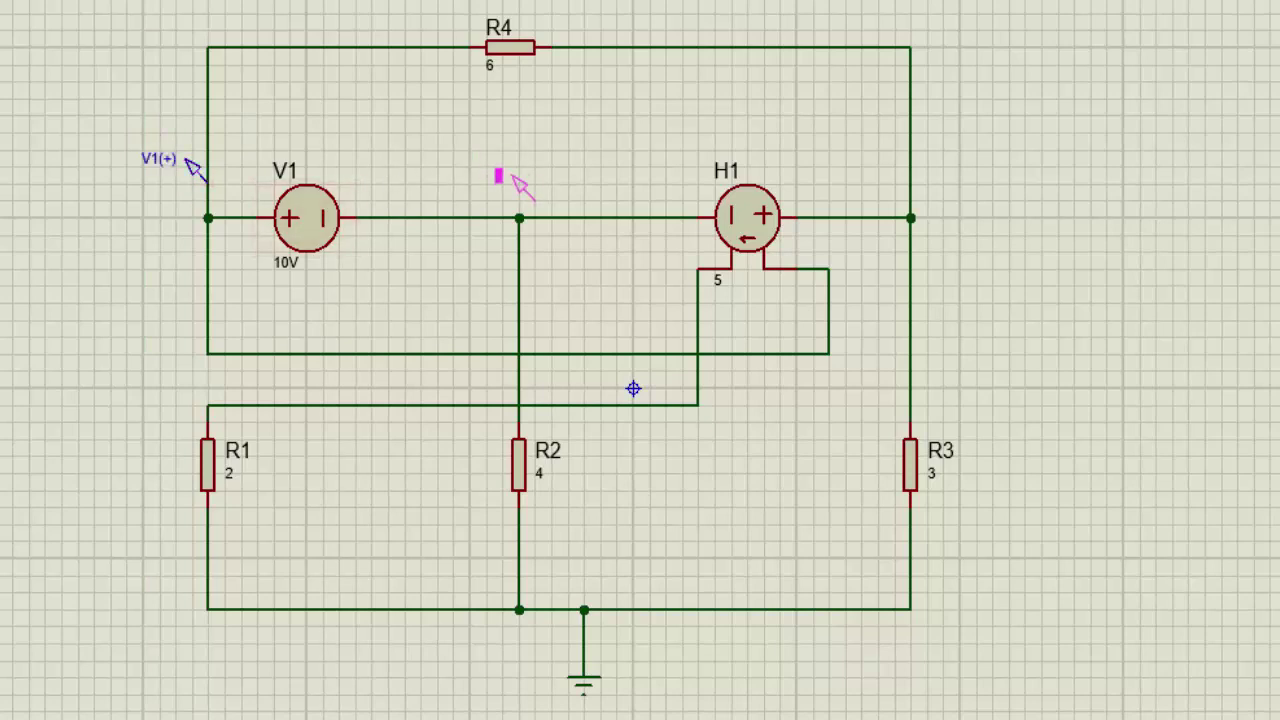
click(548, 215)
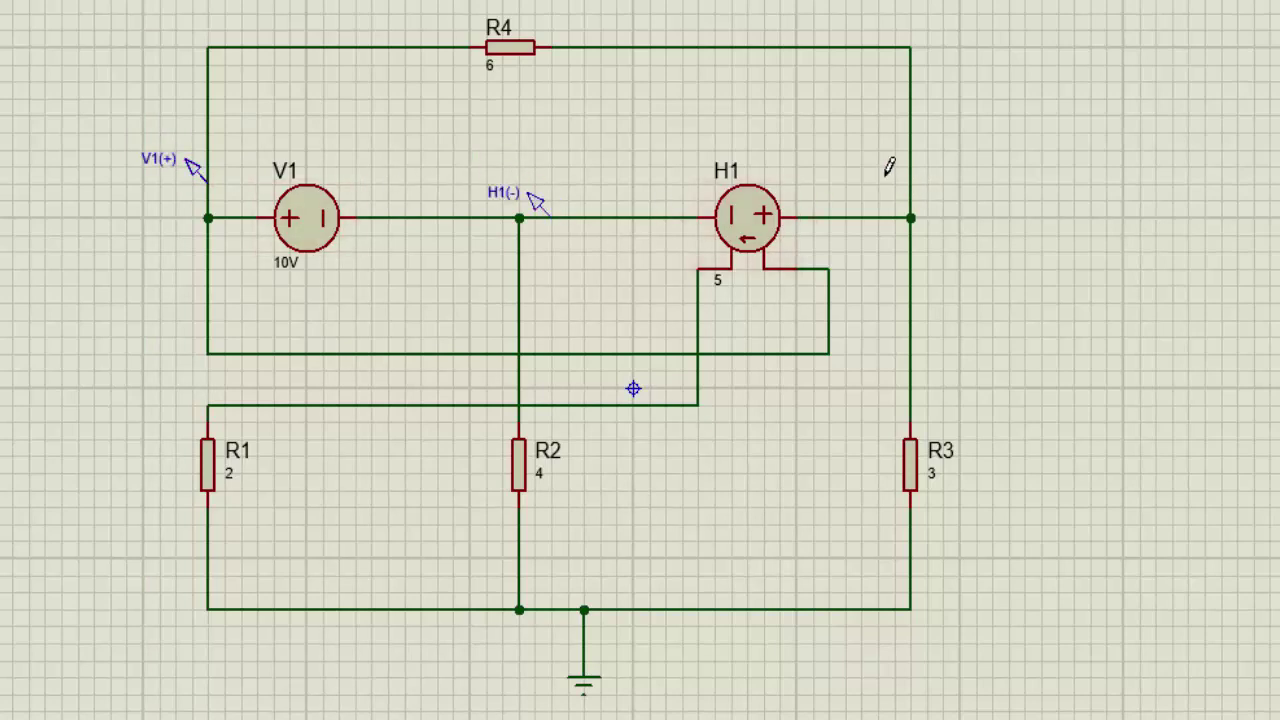
click(908, 181)
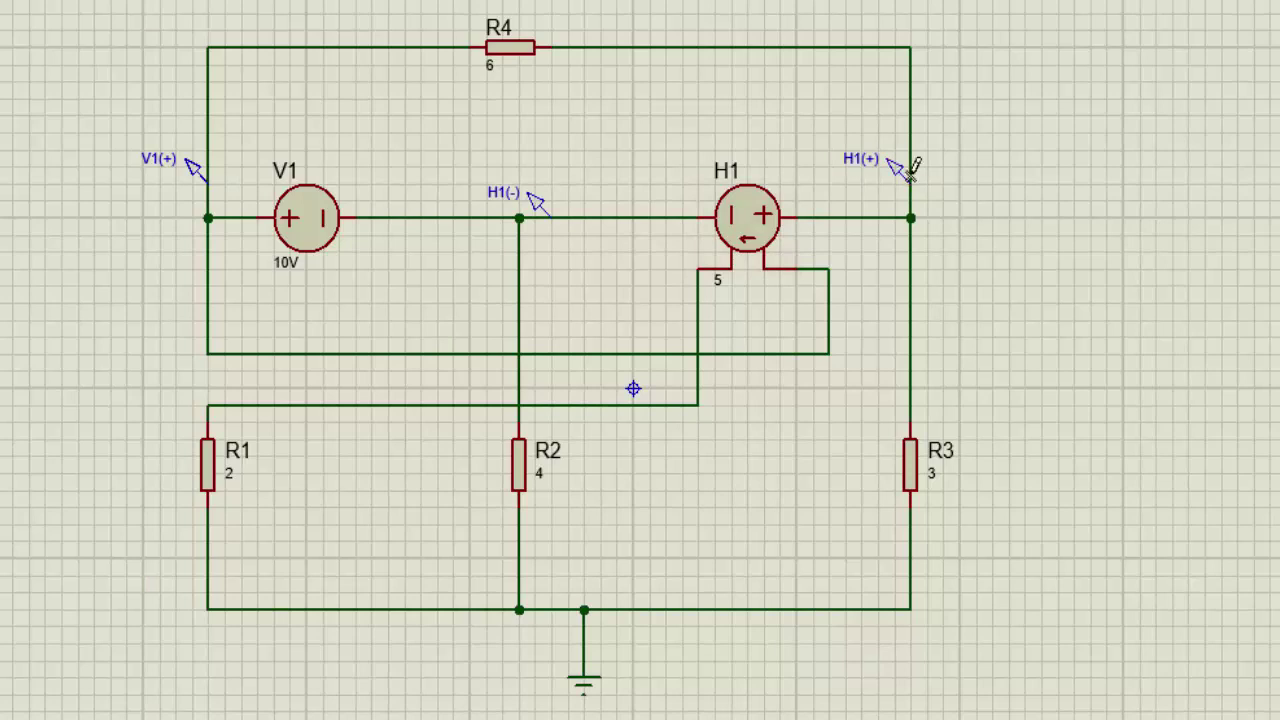
Rename the three voltage probes v1, v2 and v3 from left to right and run the simulation
double_click(160, 162)
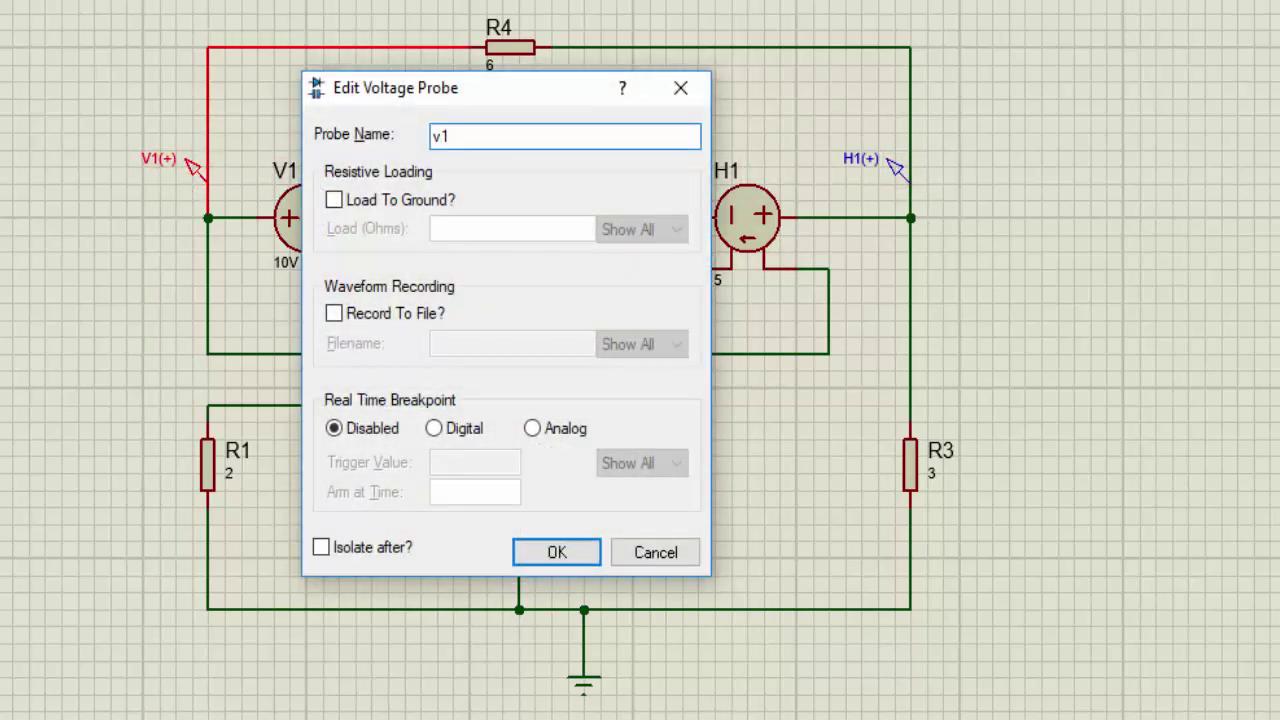
key(Return)
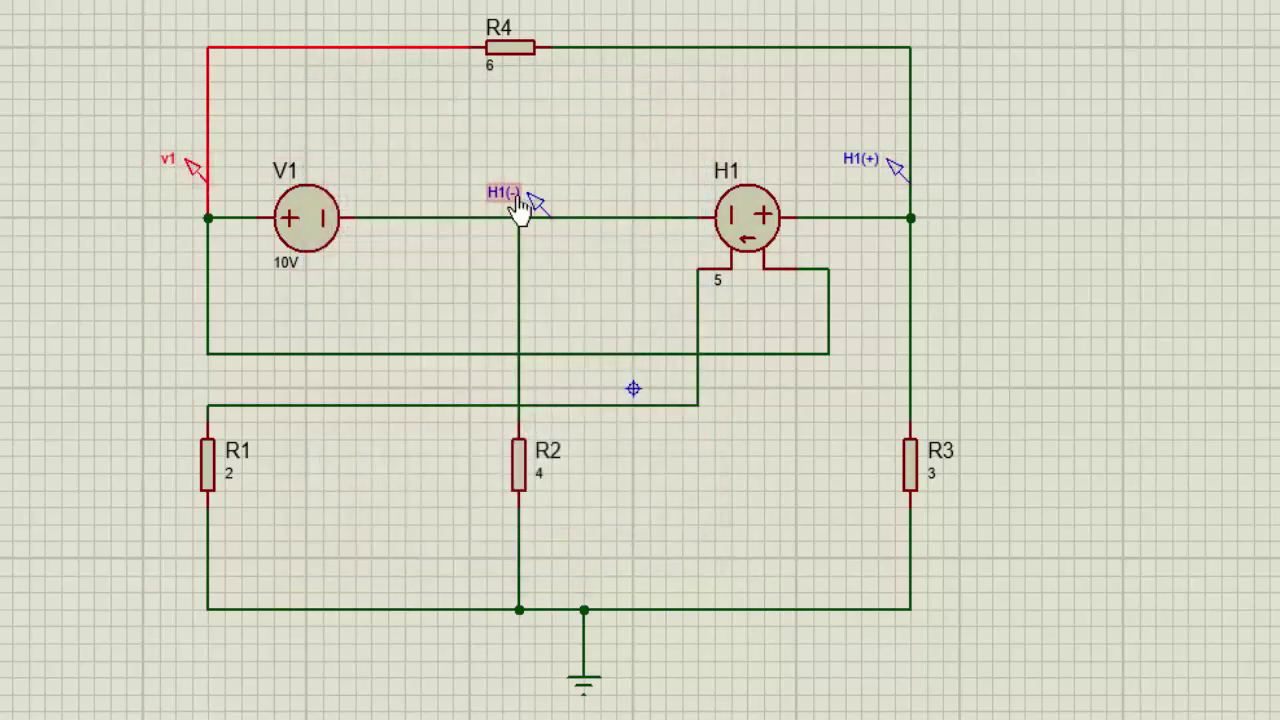
double_click(531, 193)
text(v2)
key(Return)
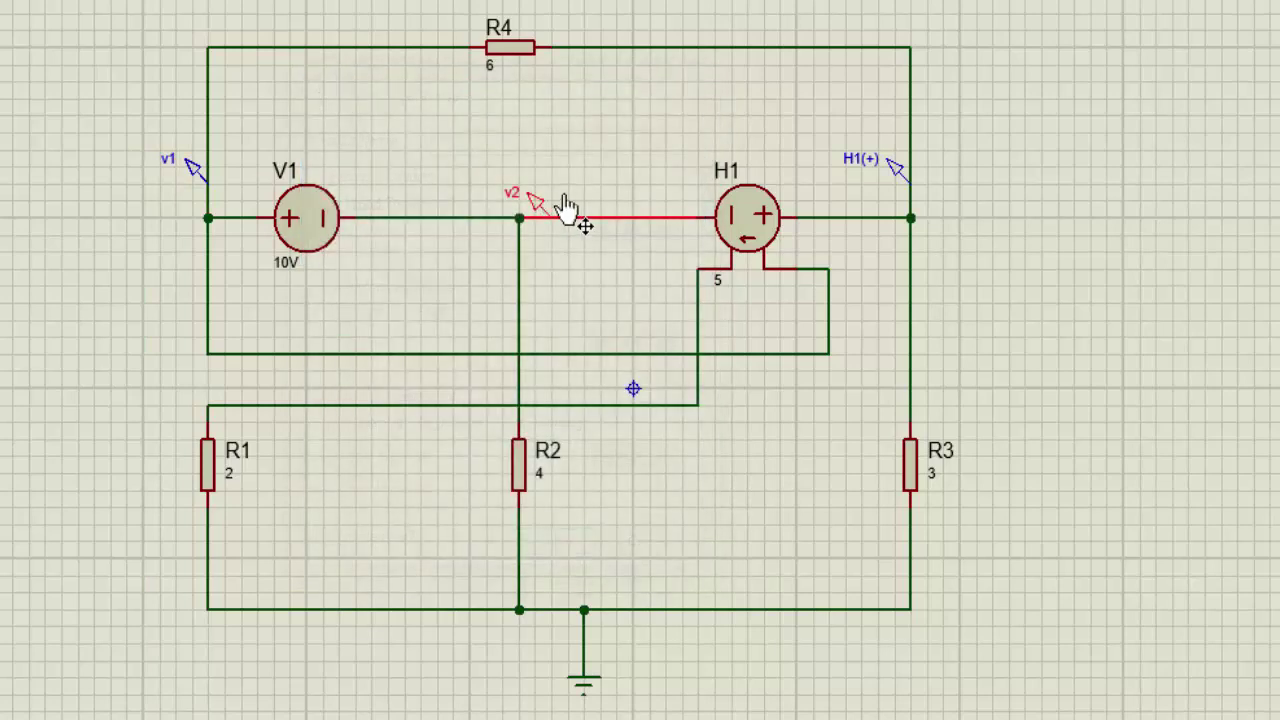
double_click(865, 178)
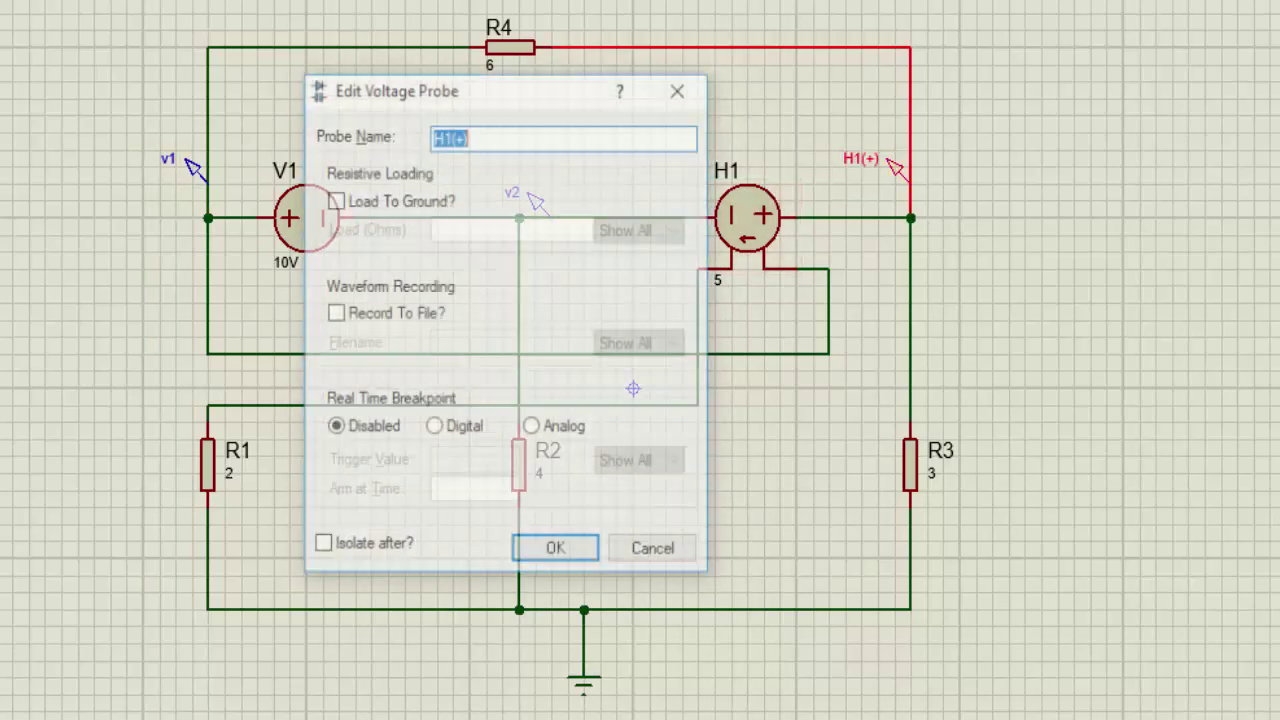
text(v3)
key(Return)
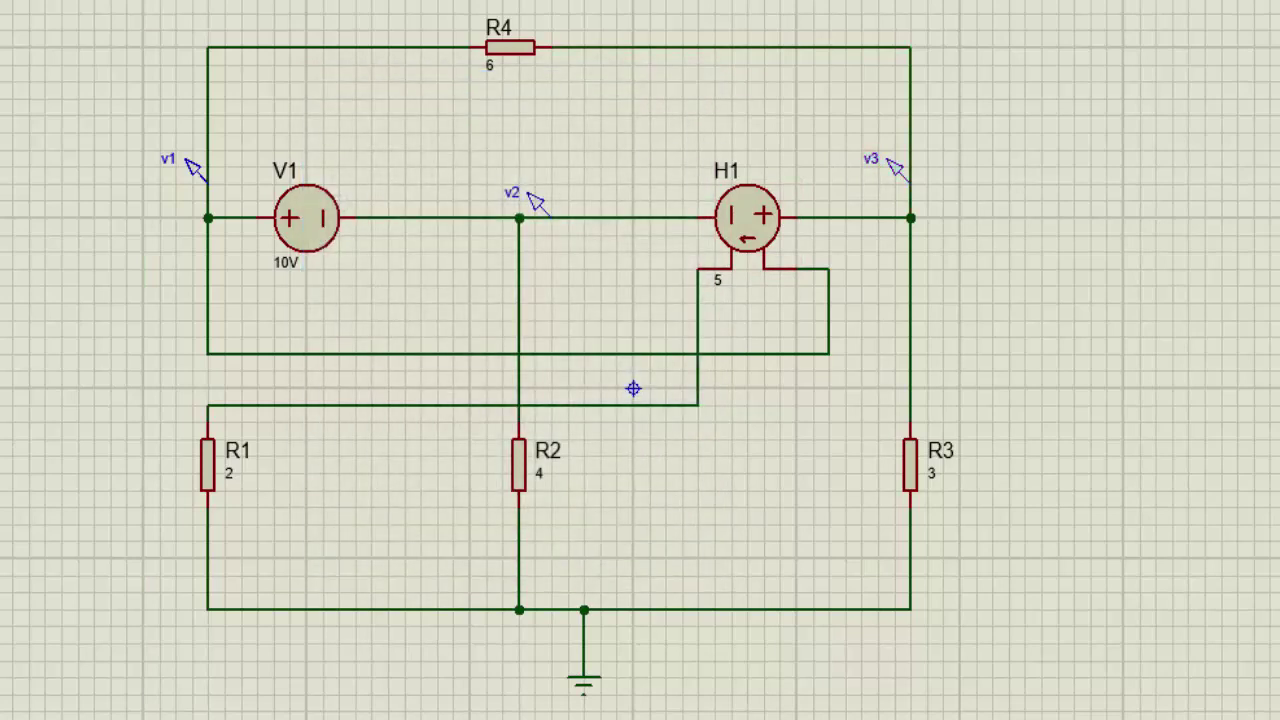
key(F12)
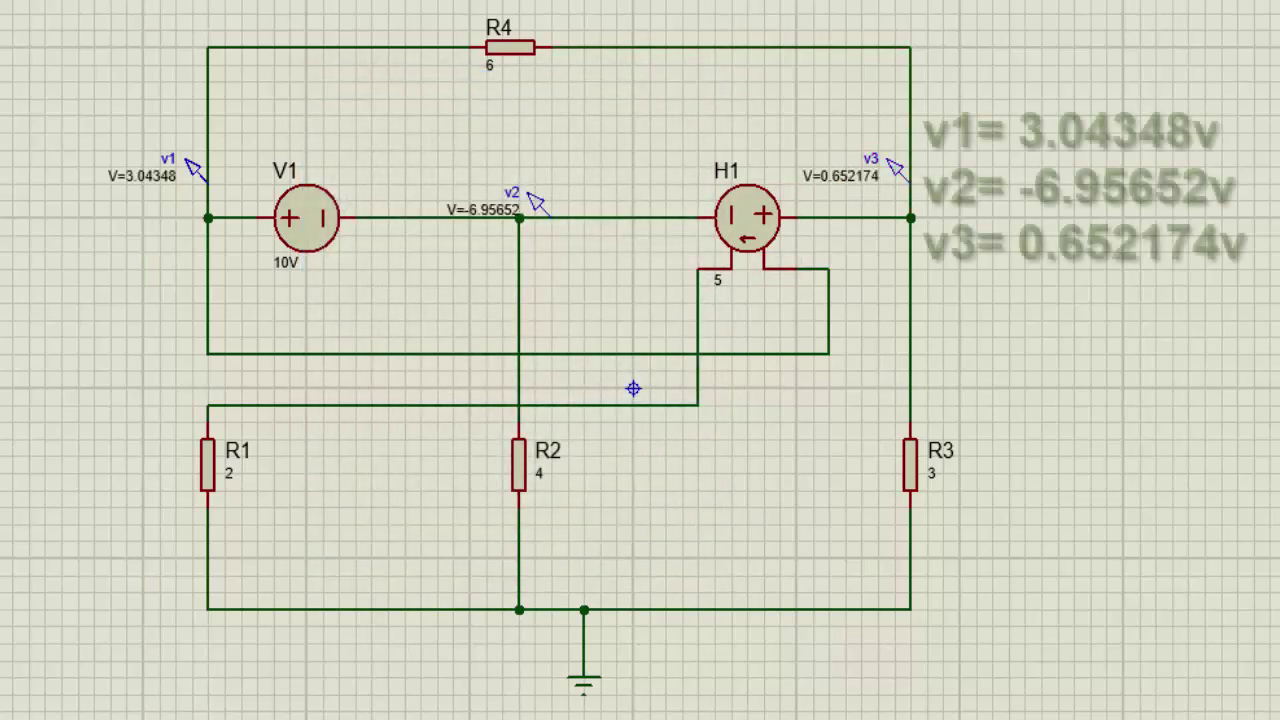